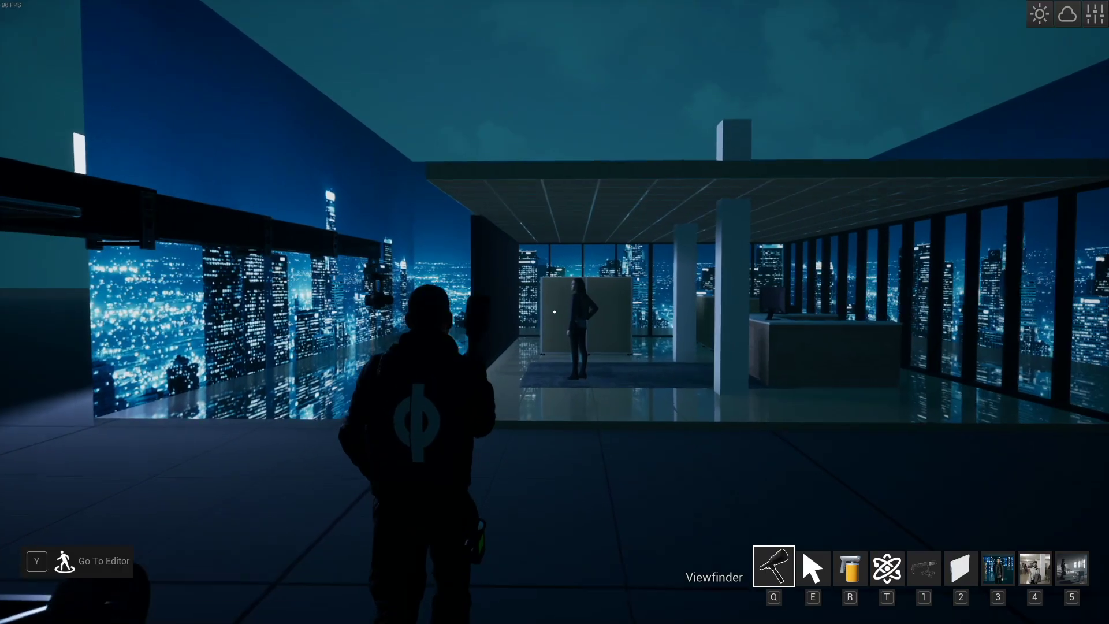
# Walk around the finished night office set and look at the actor through the camera crane's view.
pyautogui.press('w')
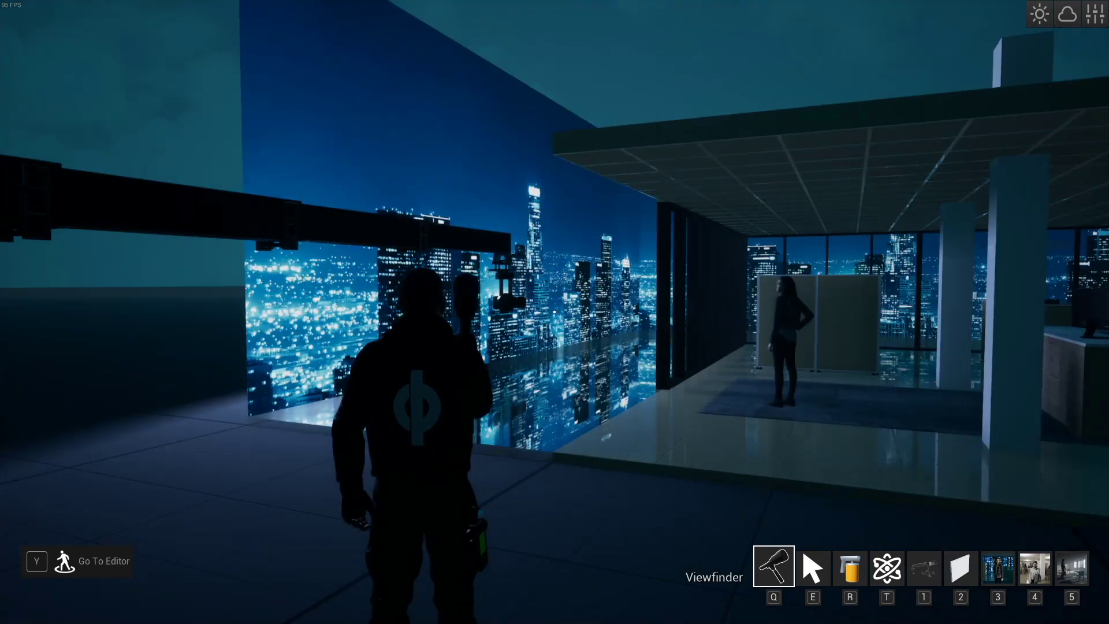
pyautogui.press('e')
pyautogui.press('f')
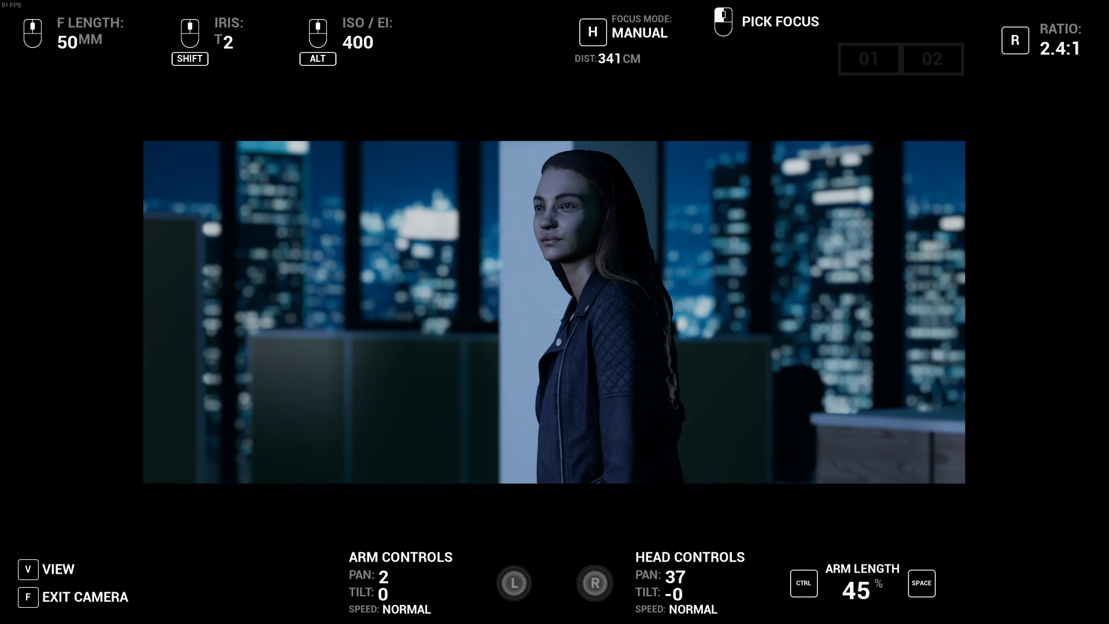
pyautogui.press('f')
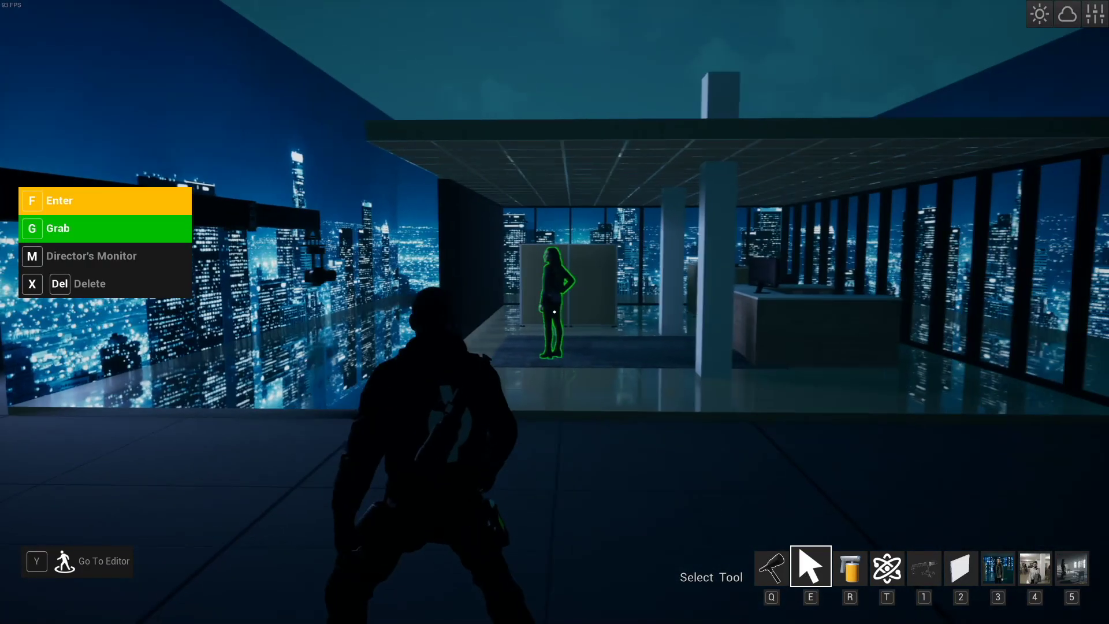
pyautogui.press('s')
pyautogui.press('q')
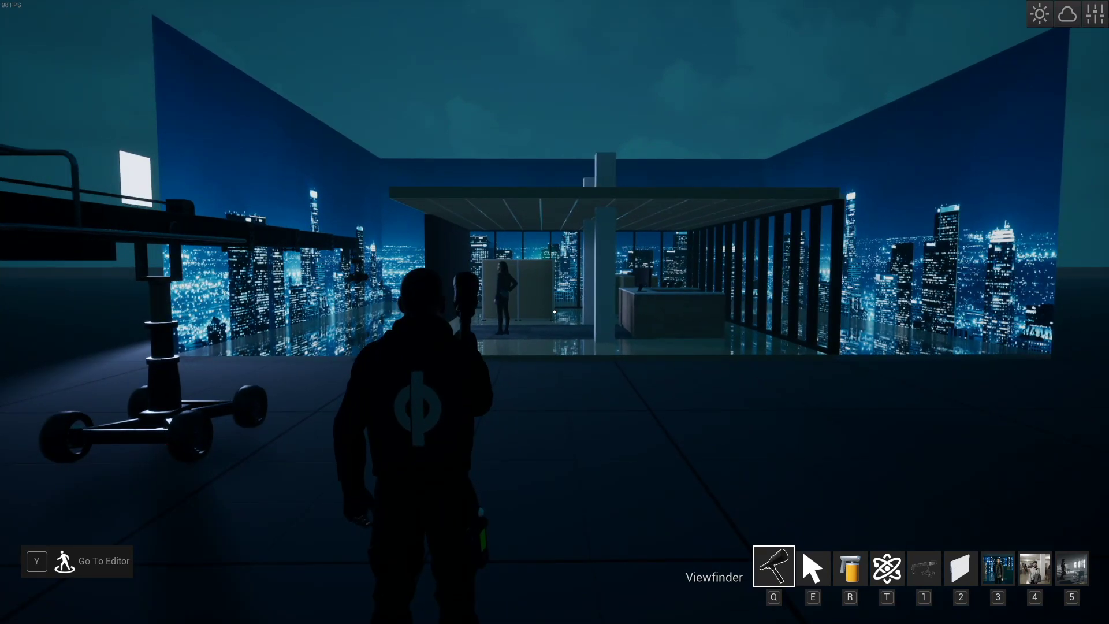
pyautogui.press('w')
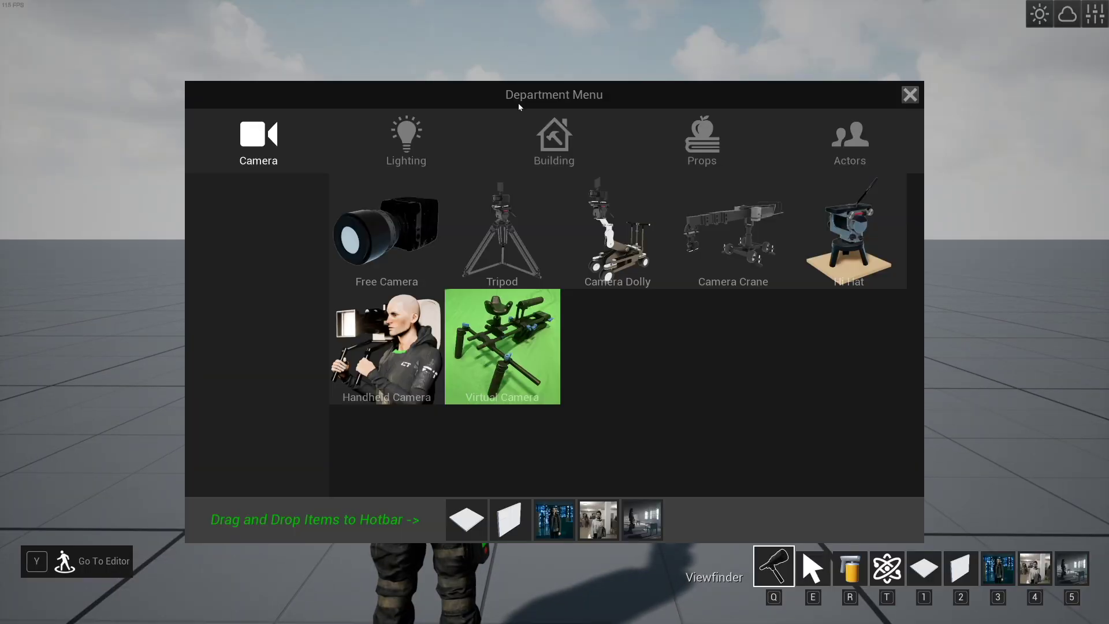
# Look through the building sets and place the Office prefab on the empty ground.
pyautogui.click(541, 149)
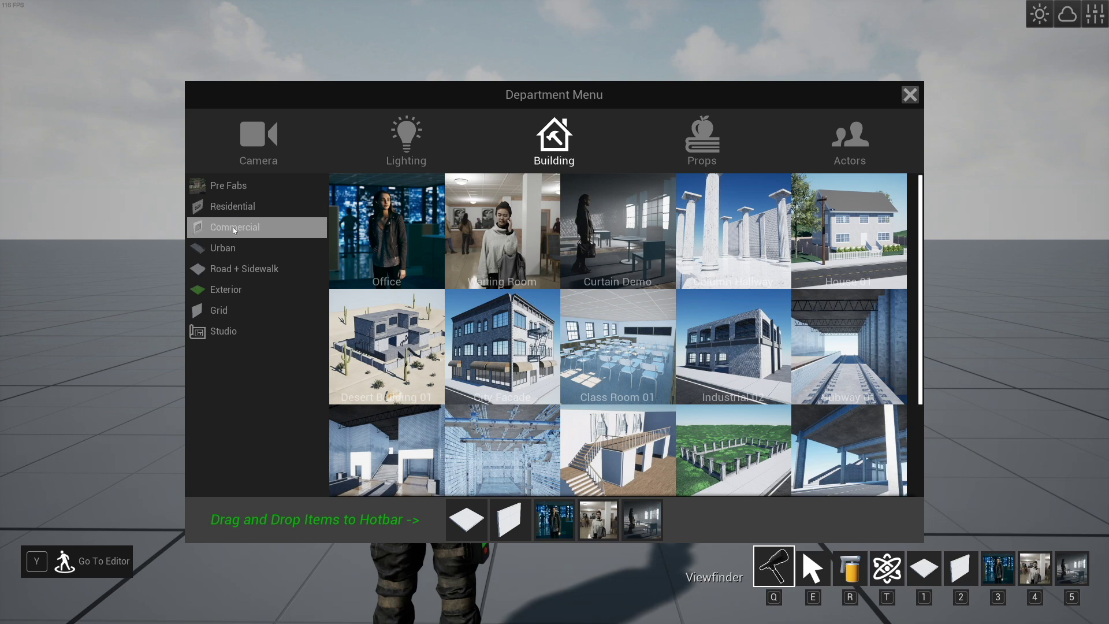
pyautogui.press('Escape')
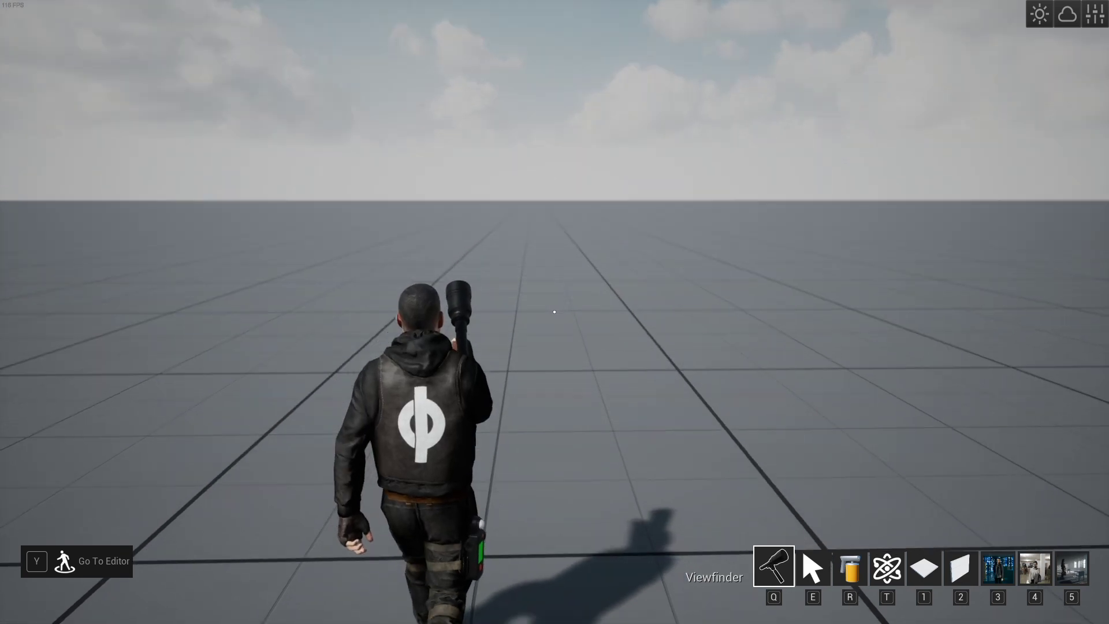
pyautogui.press('3')
pyautogui.click(554, 312)
pyautogui.press('q')
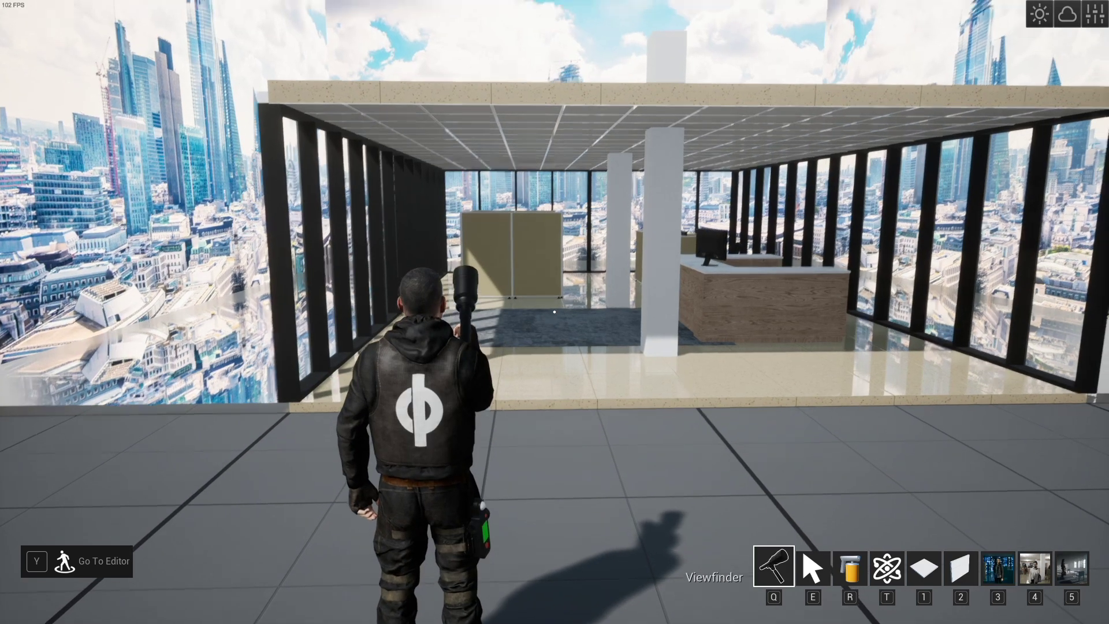
# Duplicate one of the office's window walls and drop the copy on the open floor outside the set.
pyautogui.press('w')
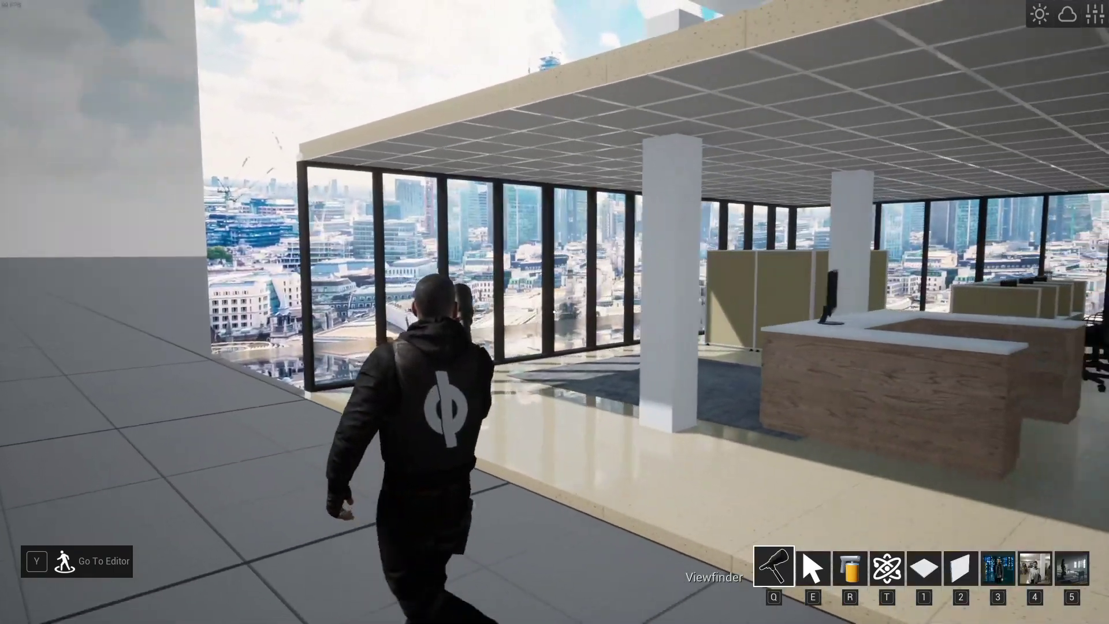
pyautogui.press('space')
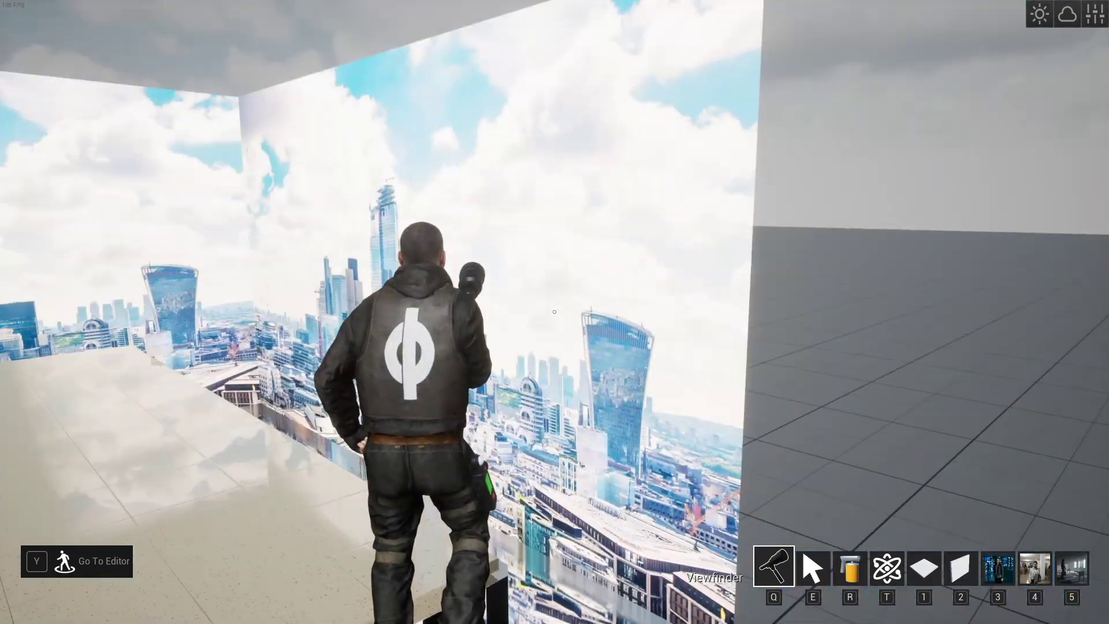
pyautogui.press('w')
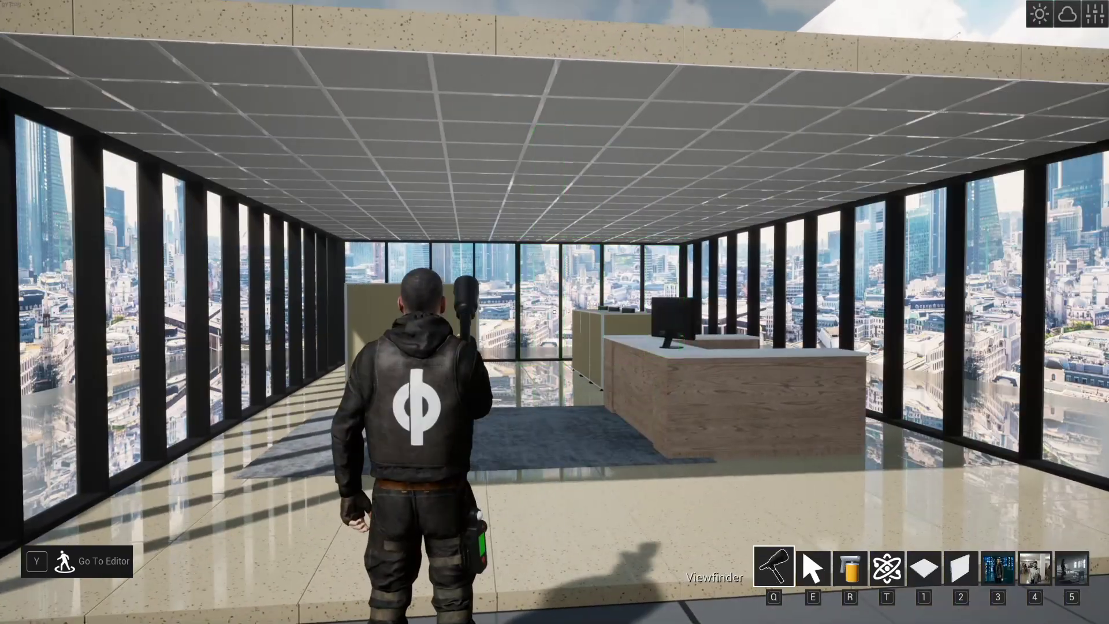
pyautogui.press('w')
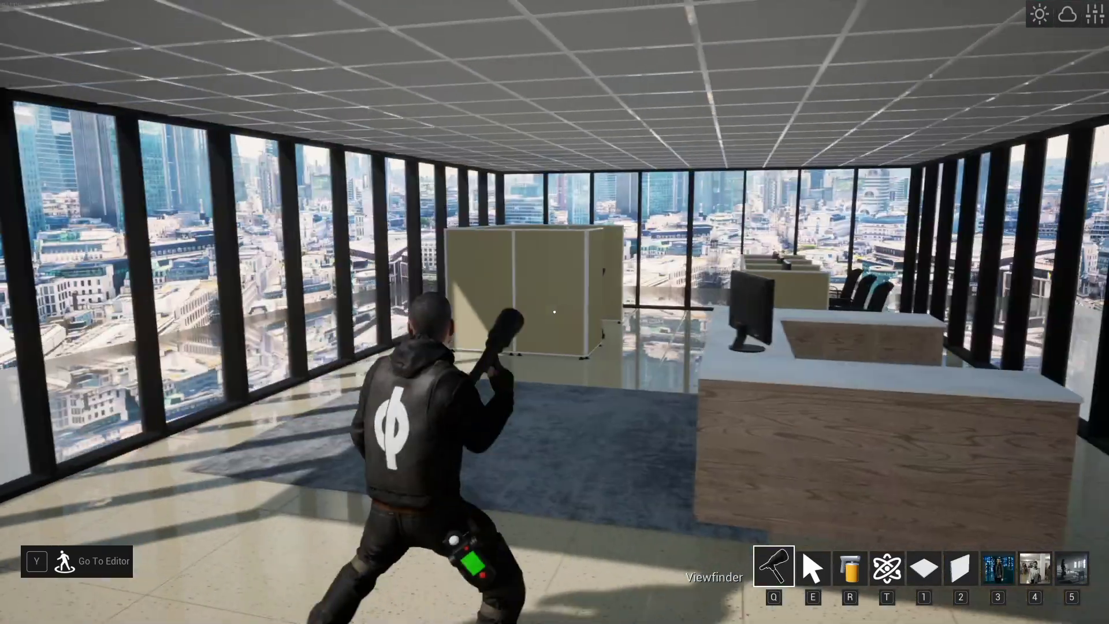
pyautogui.press('a')
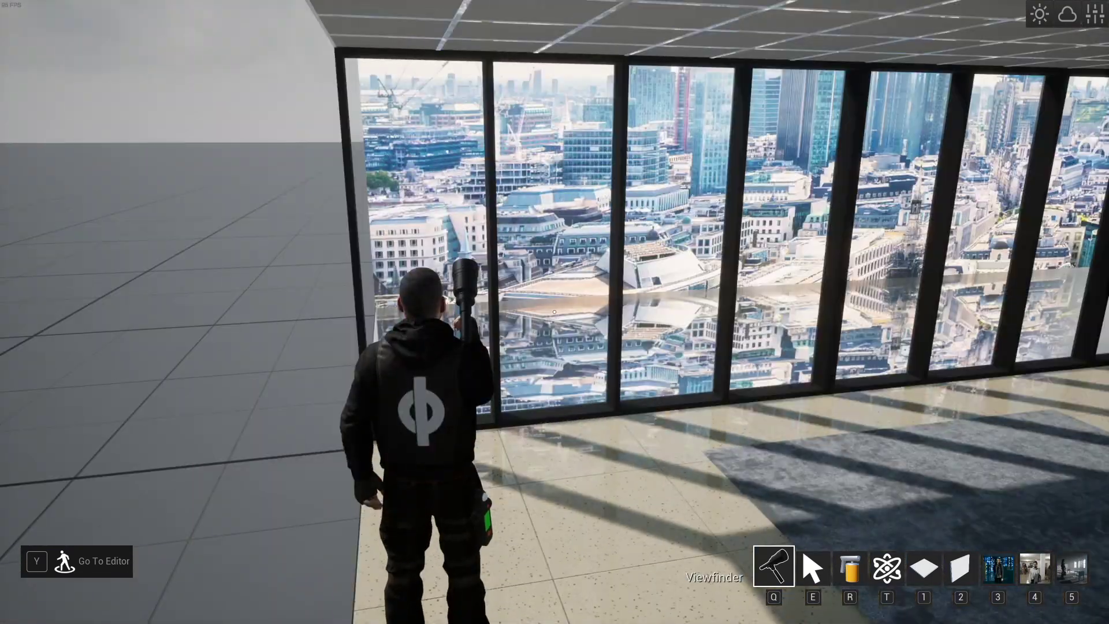
pyautogui.press('c')
pyautogui.press('d')
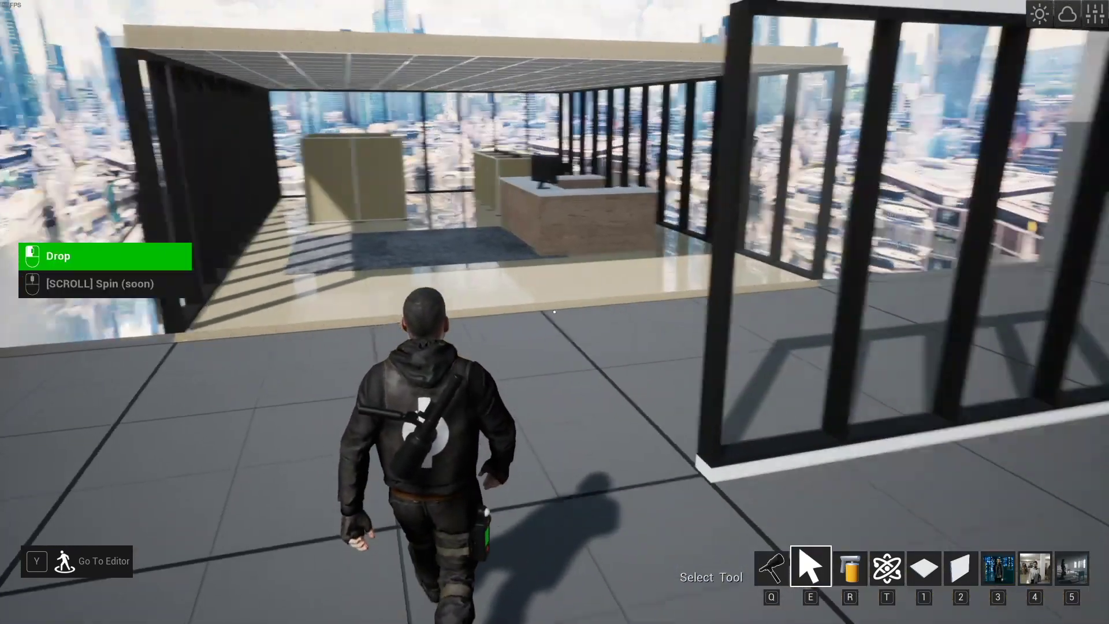
pyautogui.click(554, 312)
pyautogui.press('q')
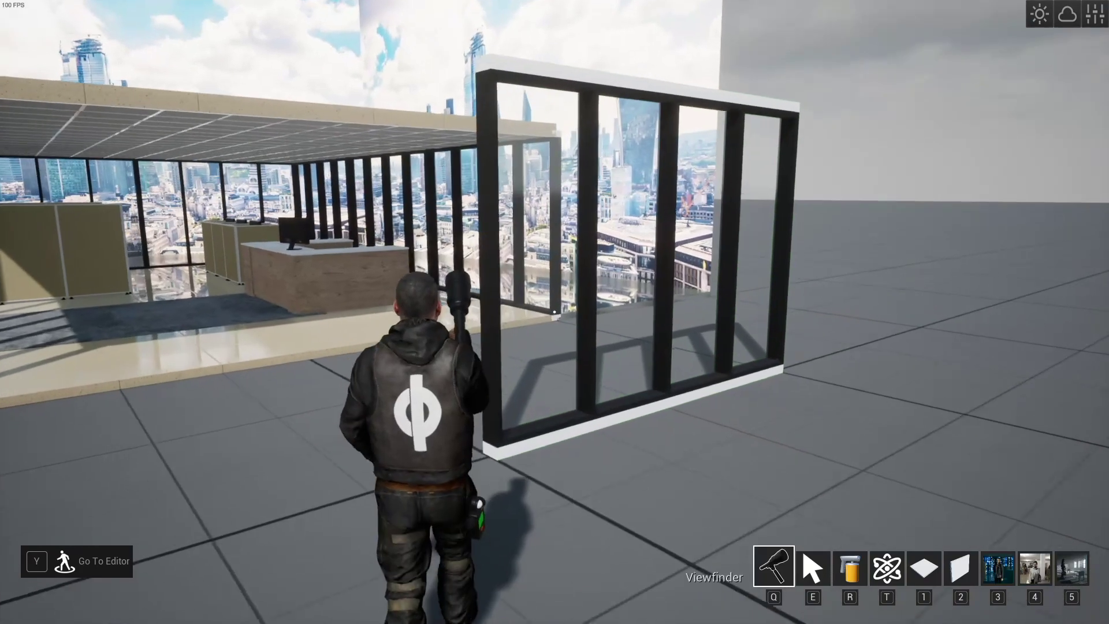
# Duplicate the free-standing window wall and stack the copy on top of it.
pyautogui.press('w')
pyautogui.press('w')
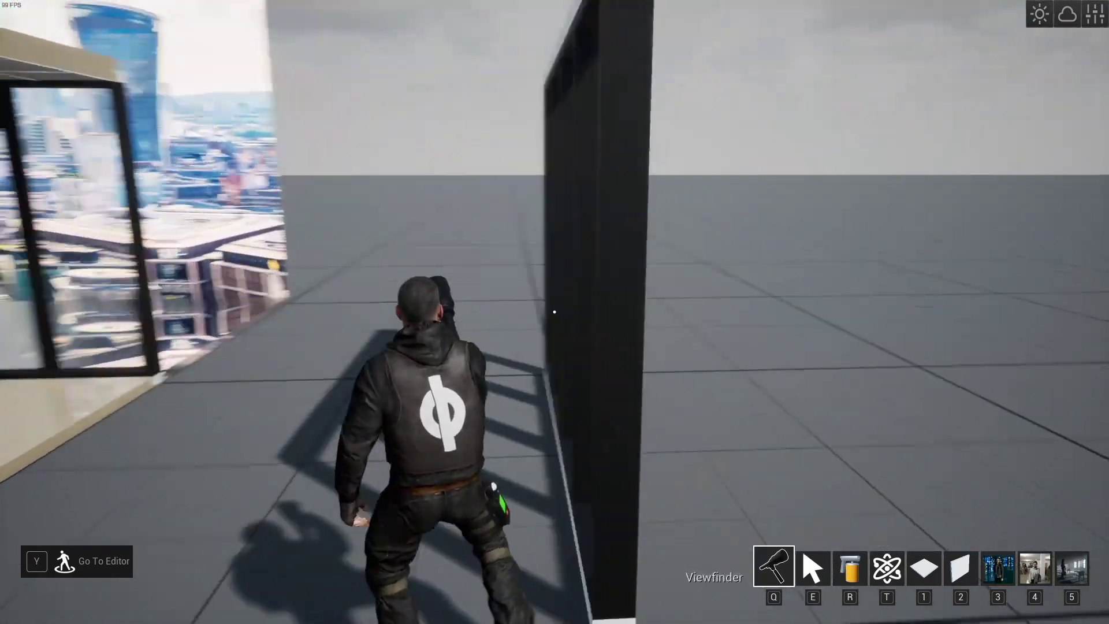
pyautogui.press('a')
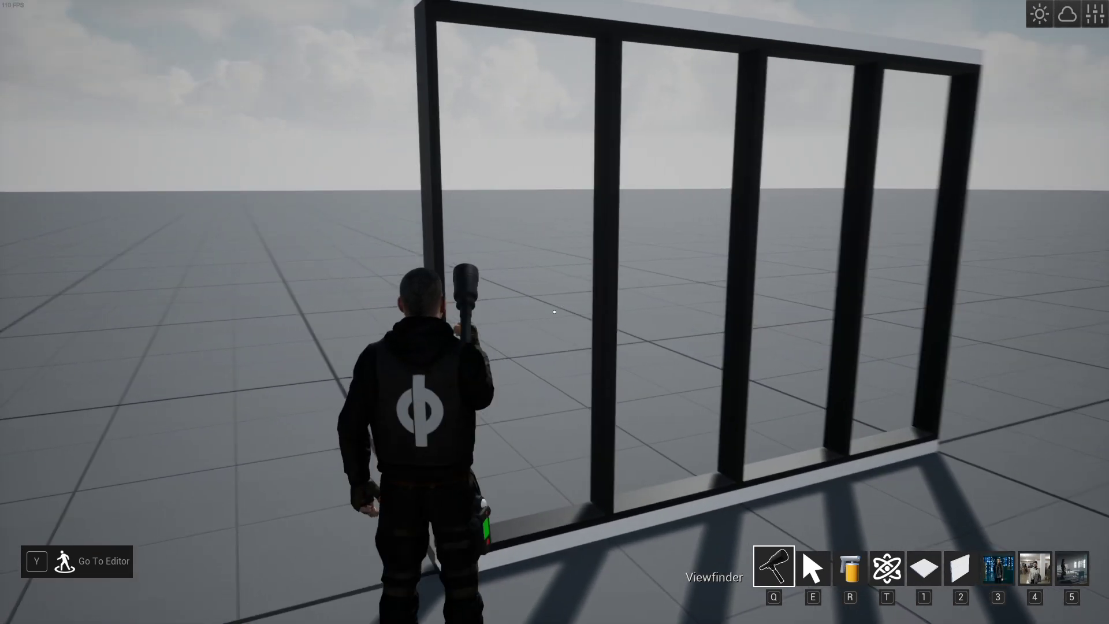
pyautogui.press('e')
pyautogui.click(555, 312)
pyautogui.press('w')
pyautogui.press('c')
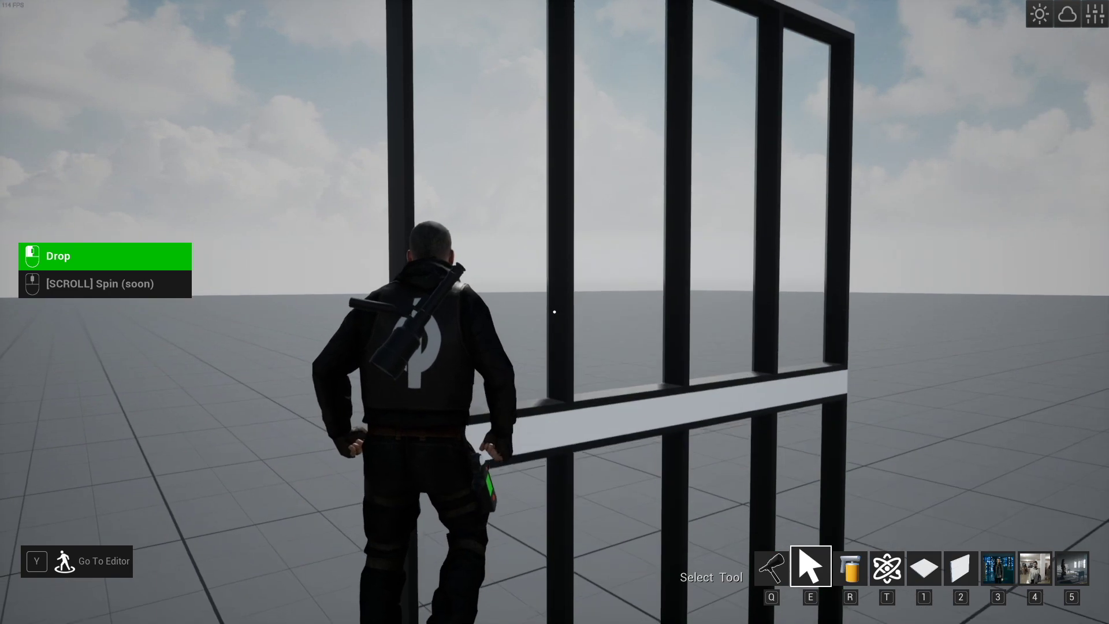
pyautogui.click(554, 312)
pyautogui.press('q')
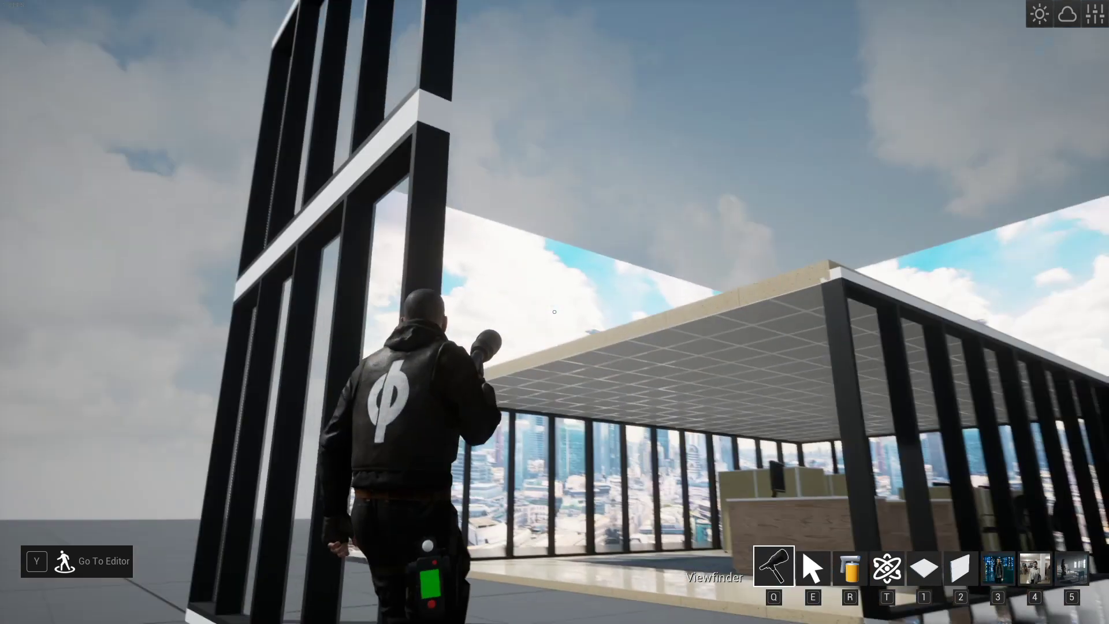
# Delete both stacked window walls in editor mode and return to character mode.
pyautogui.press('y')
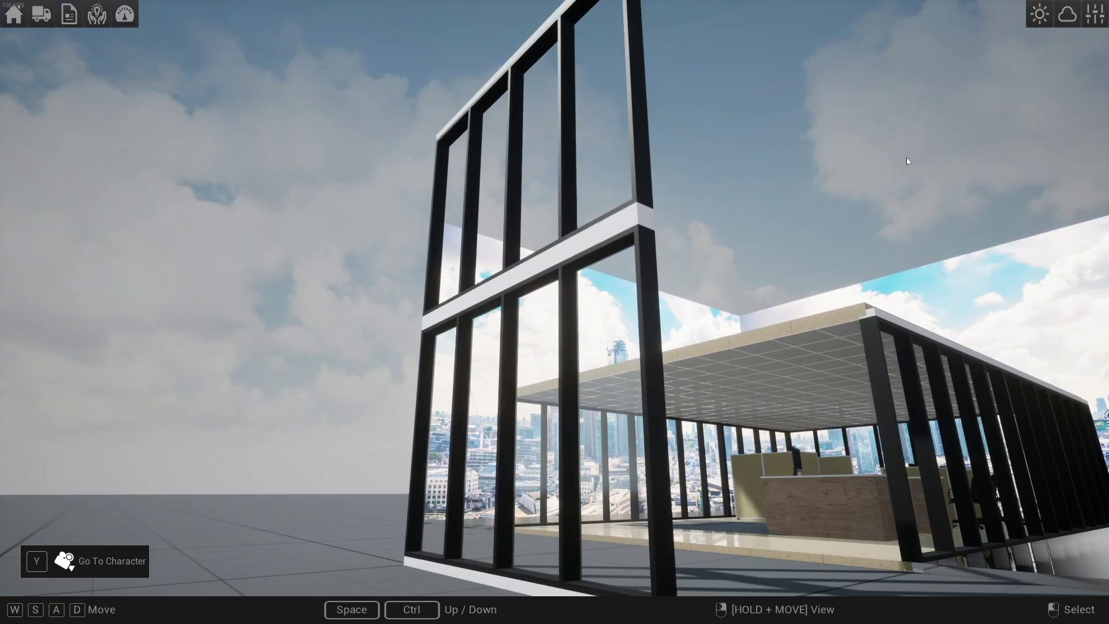
pyautogui.click(639, 258)
pyautogui.moveTo(693, 318); pyautogui.dragTo(693, 320, button='right')
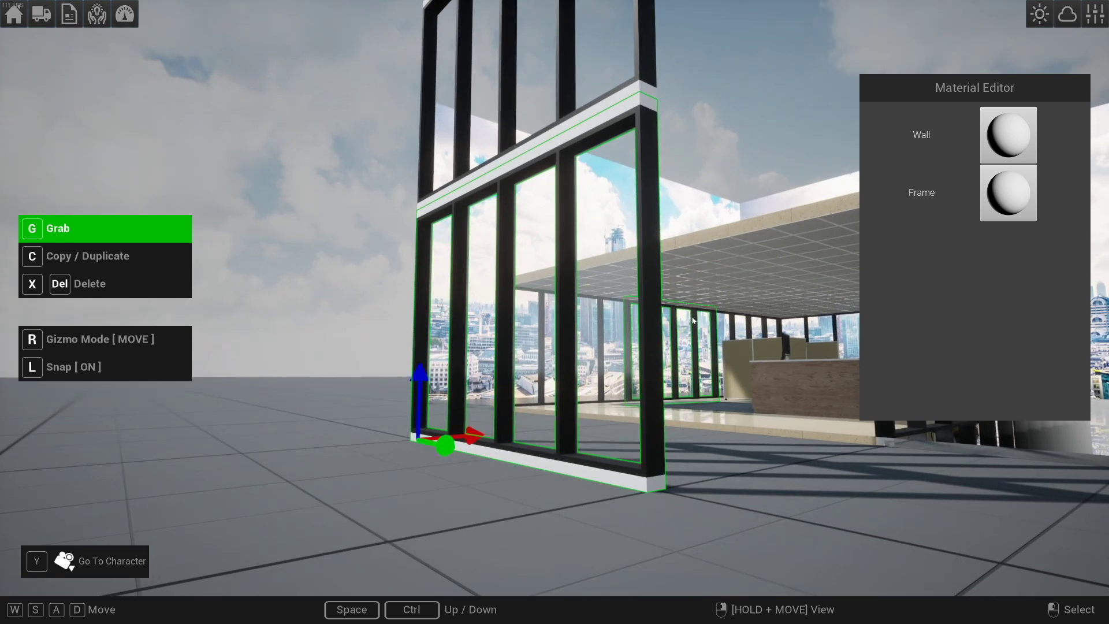
pyautogui.moveTo(621, 228); pyautogui.dragTo(622, 164, button='right')
pyautogui.press('x')
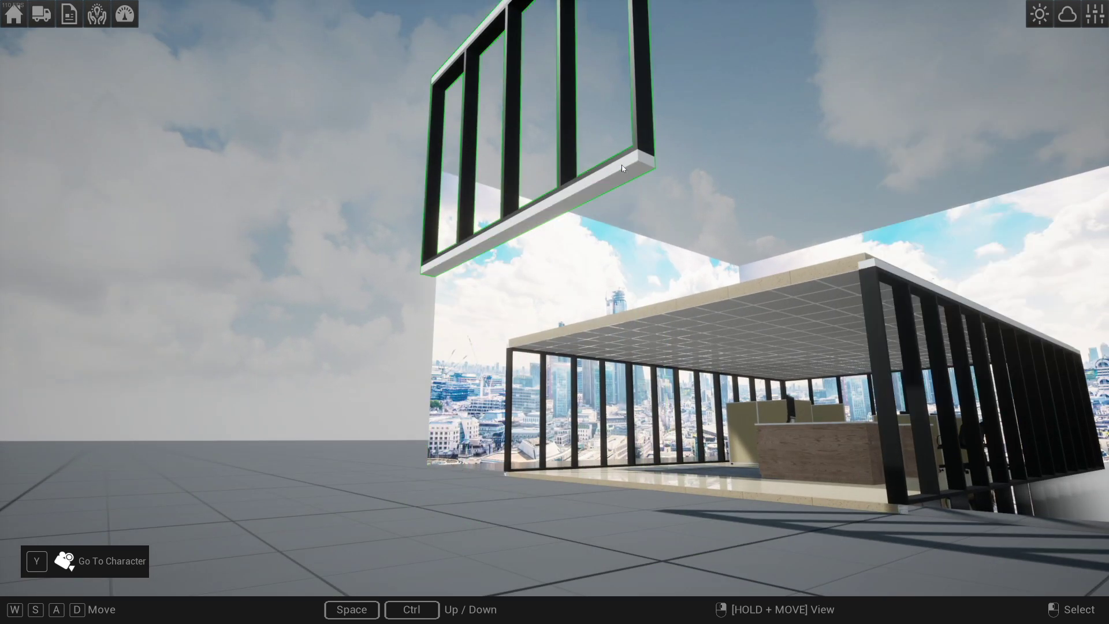
pyautogui.click(621, 165)
pyautogui.press('x')
pyautogui.press('y')
# Assign Cubicle Wall Tall, Cubicle Wall Short and Cubicle Desk 01 to hotbar slots 1, 2 and 3.
pyautogui.press('w')
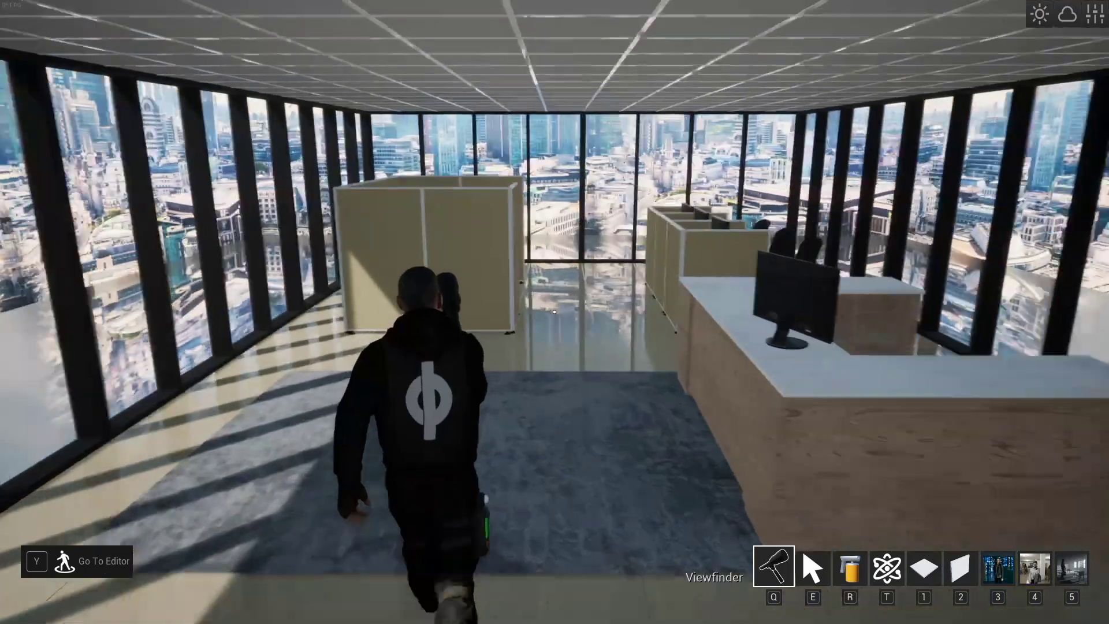
pyautogui.press('w')
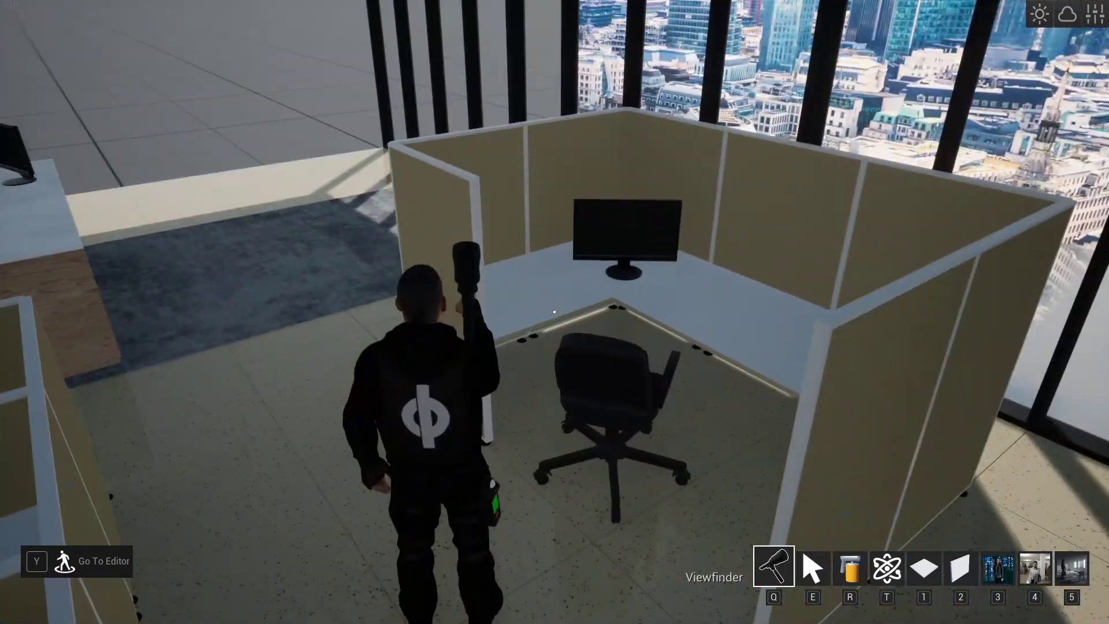
pyautogui.press('a')
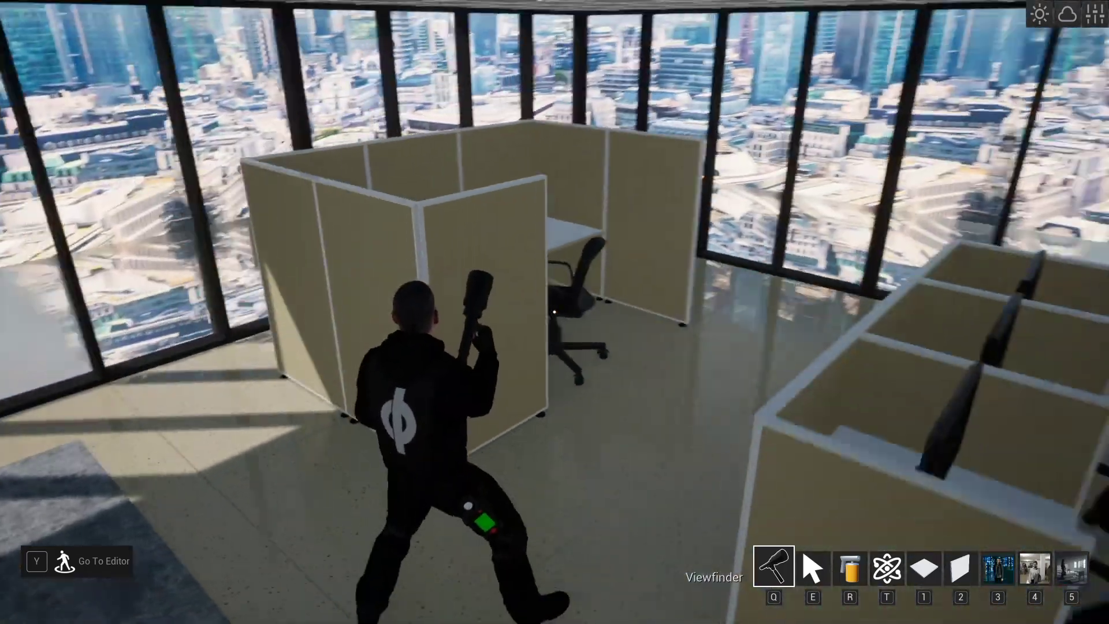
pyautogui.press('Tab')
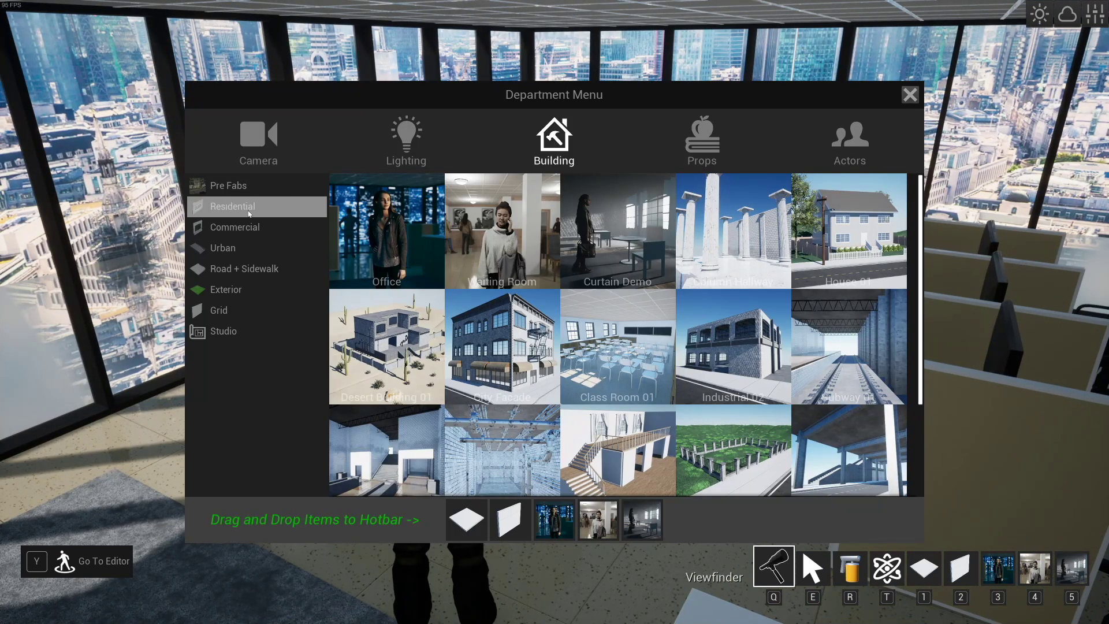
pyautogui.click(232, 206)
pyautogui.scroll(-5, 932, 402)
pyautogui.scroll(-5, 931, 402)
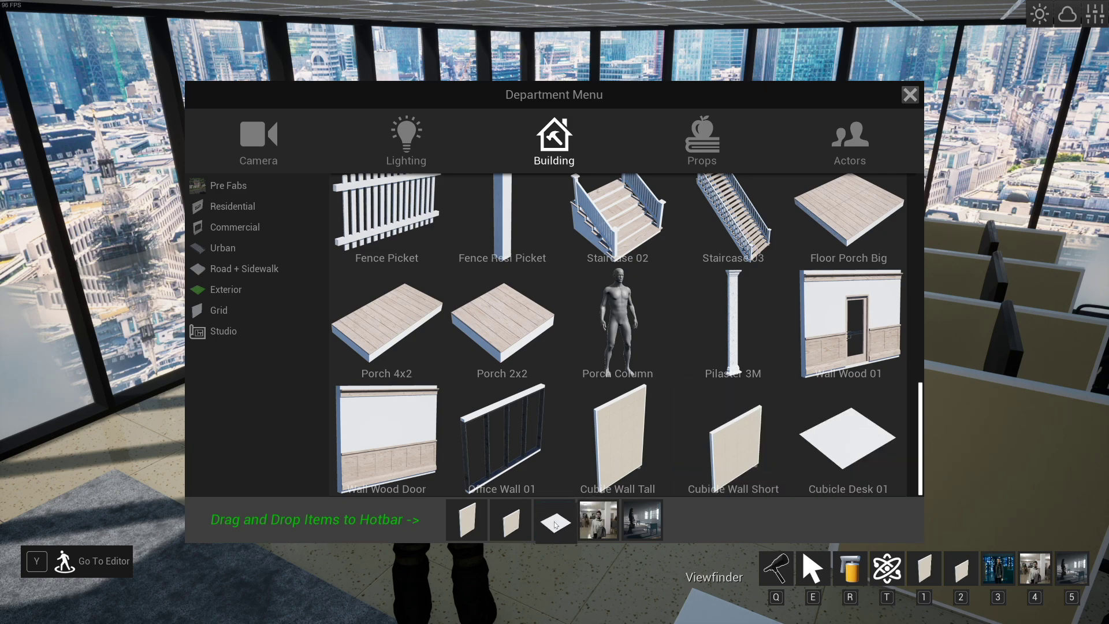
pyautogui.press('Tab')
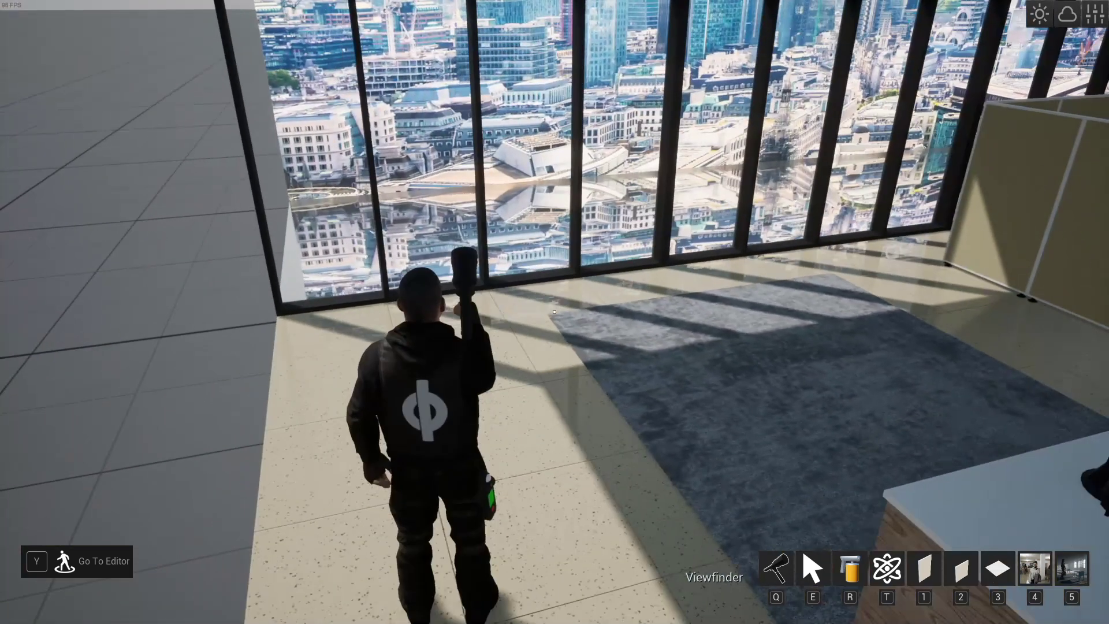
# Build a U-shaped cubicle by the office windows from tall cubicle walls and fit it with cubicle desks.
pyautogui.press('1')
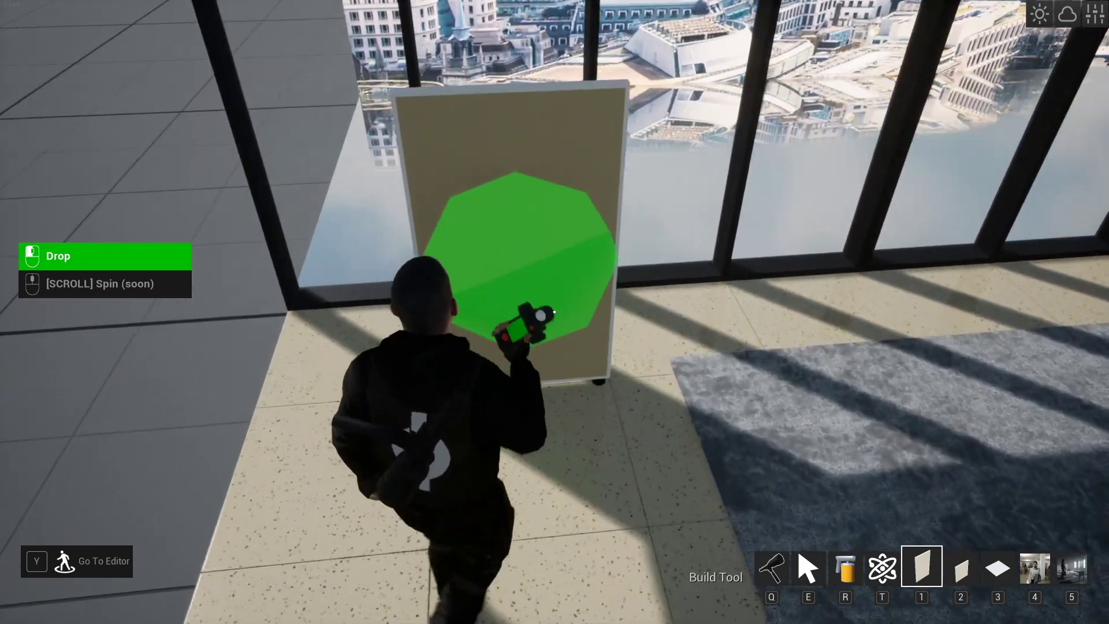
pyautogui.press('d')
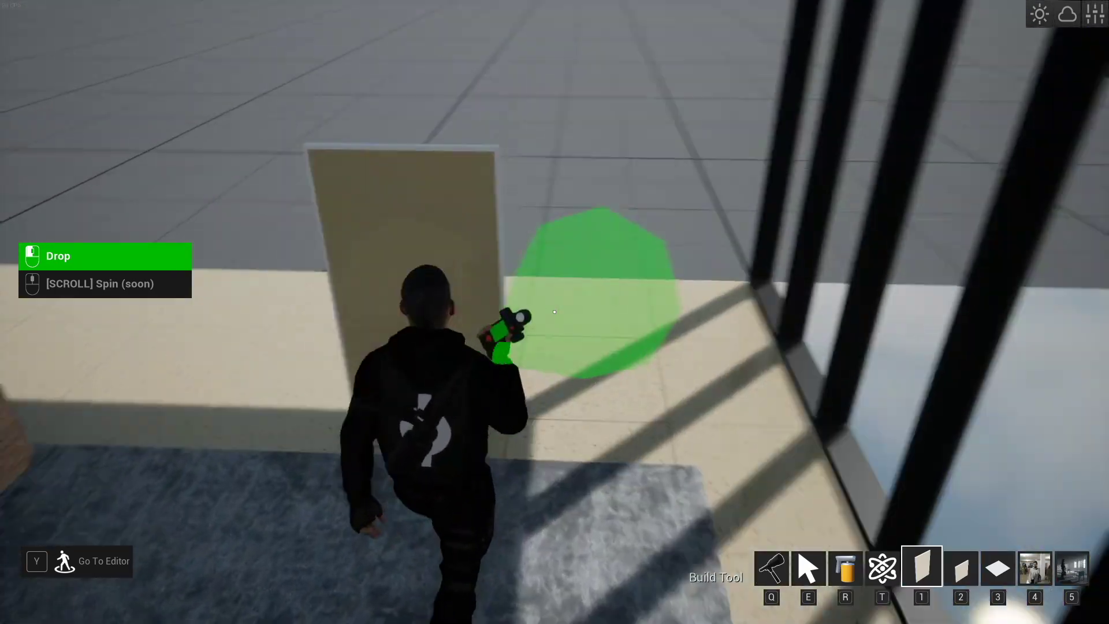
pyautogui.press('w')
pyautogui.click(555, 312)
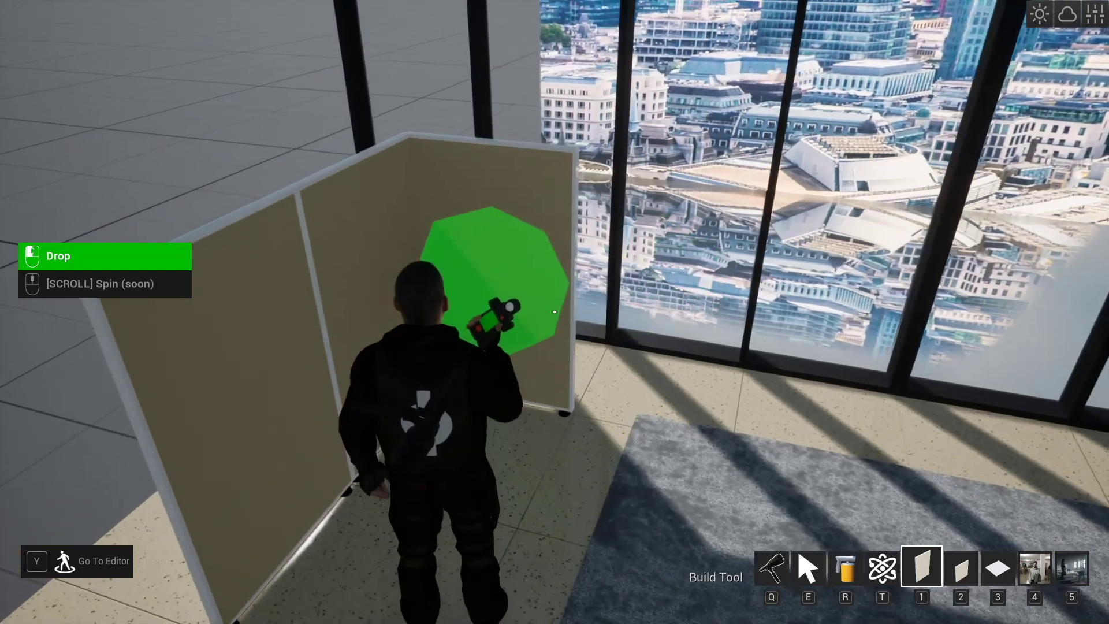
pyautogui.click(554, 312)
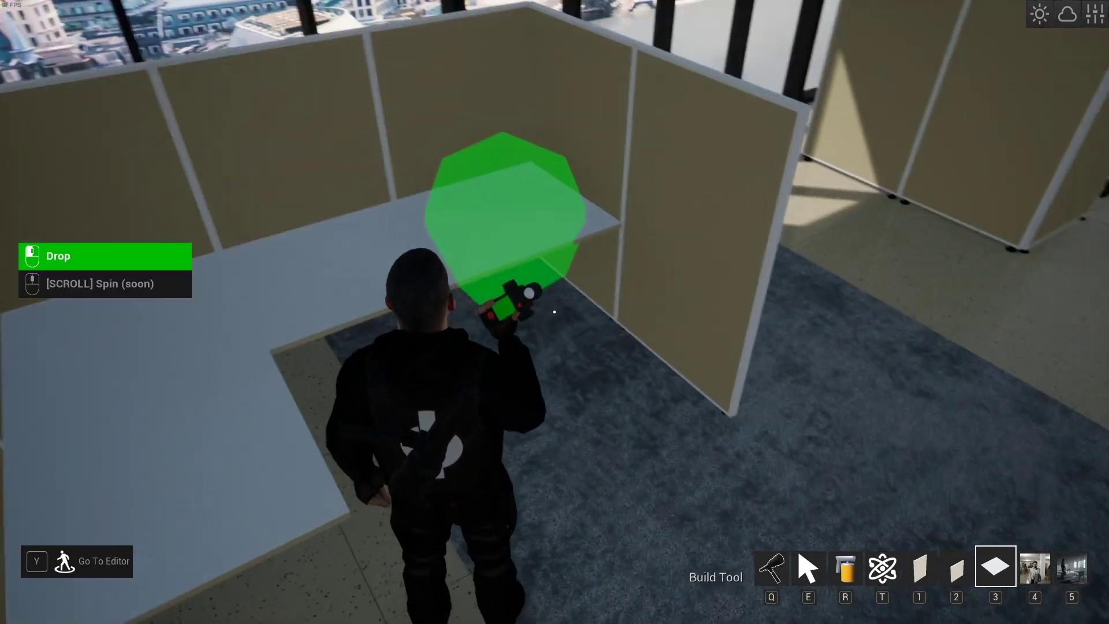
pyautogui.click(555, 312)
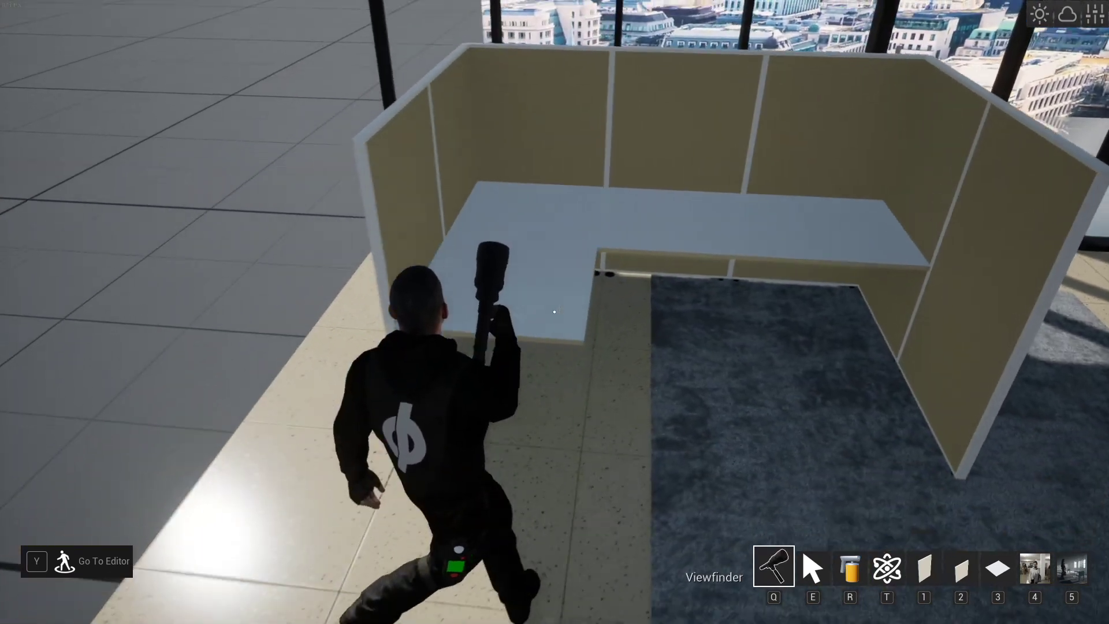
# Try a short cubicle wall at the cubicle's open end, and remove it together with the adjoining front desk.
pyautogui.press('2')
pyautogui.press('q')
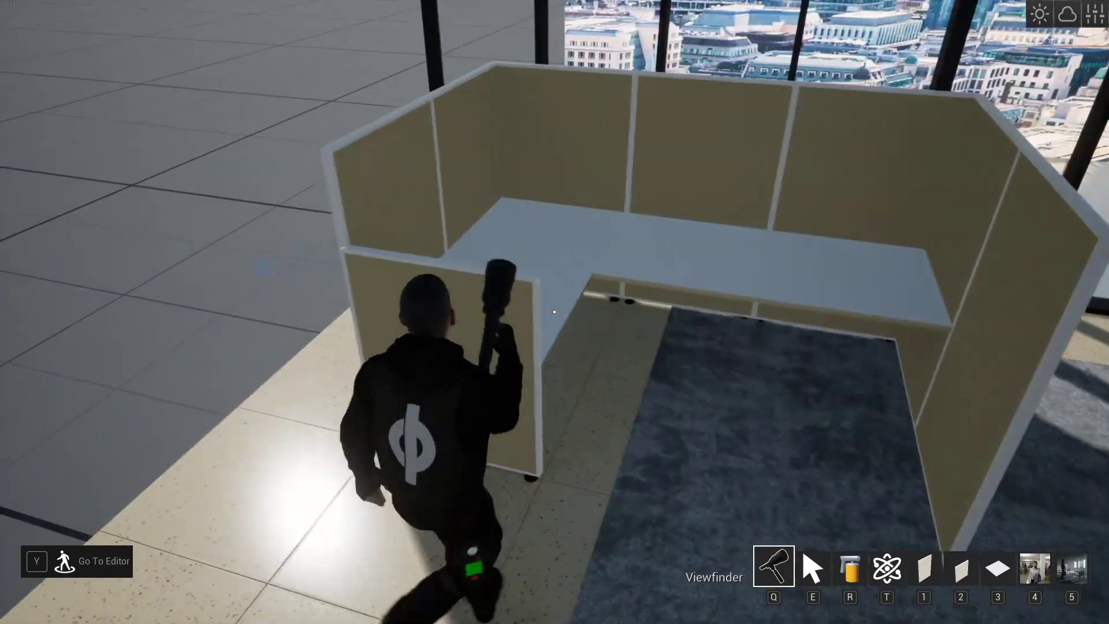
pyautogui.press('e')
pyautogui.click(555, 312)
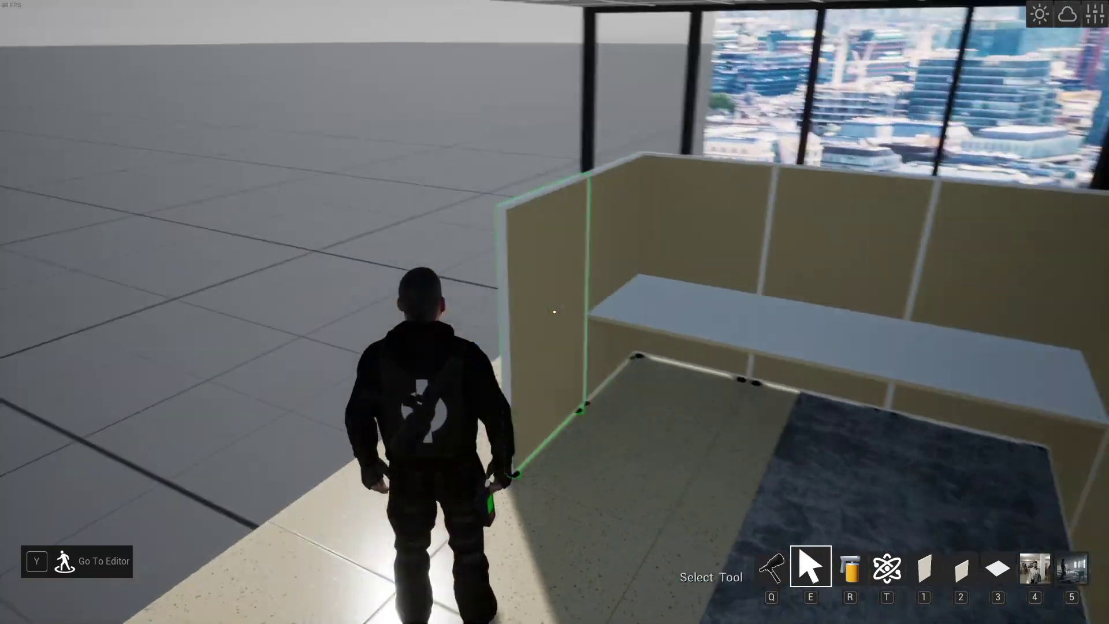
# Delete the remaining cubicle walls and desks that were added by the office windows.
pyautogui.press('x')
pyautogui.press('x')
pyautogui.press('x')
pyautogui.press('x')
pyautogui.press('x')
pyautogui.press('x')
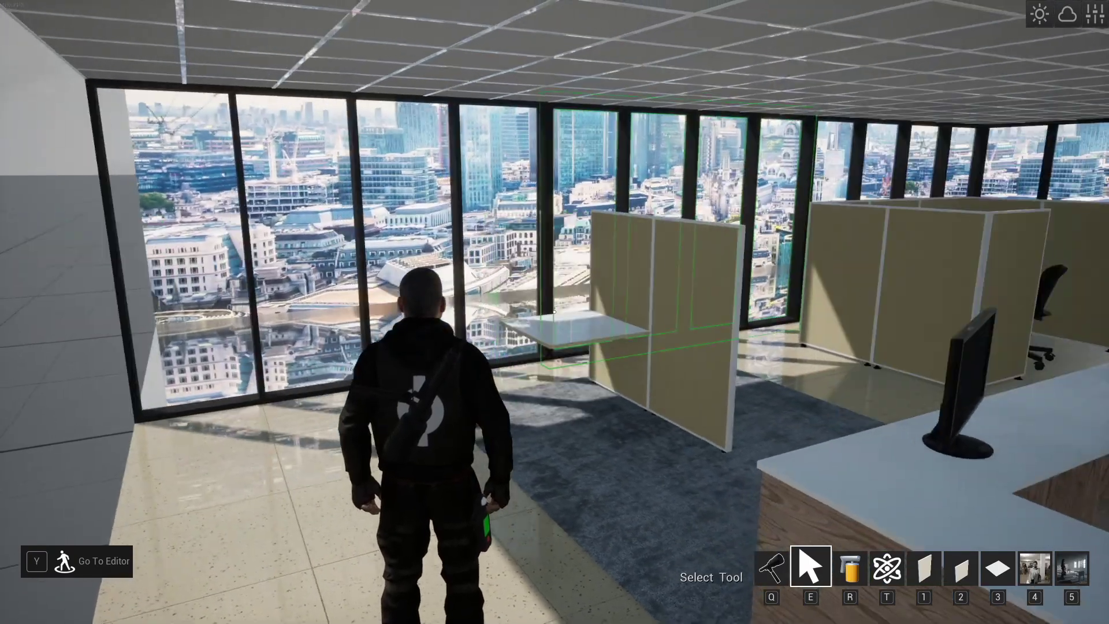
pyautogui.click(555, 312)
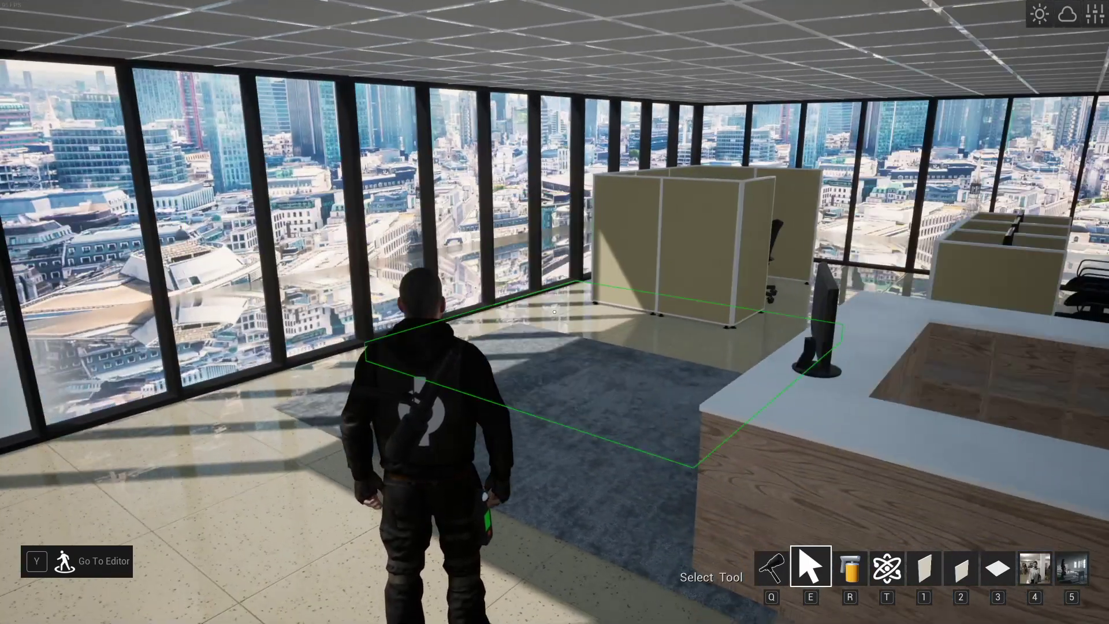
# Switch to the Viewfinder and walk outside the office to examine the set against its city backdrops.
pyautogui.press('q')
pyautogui.press('s')
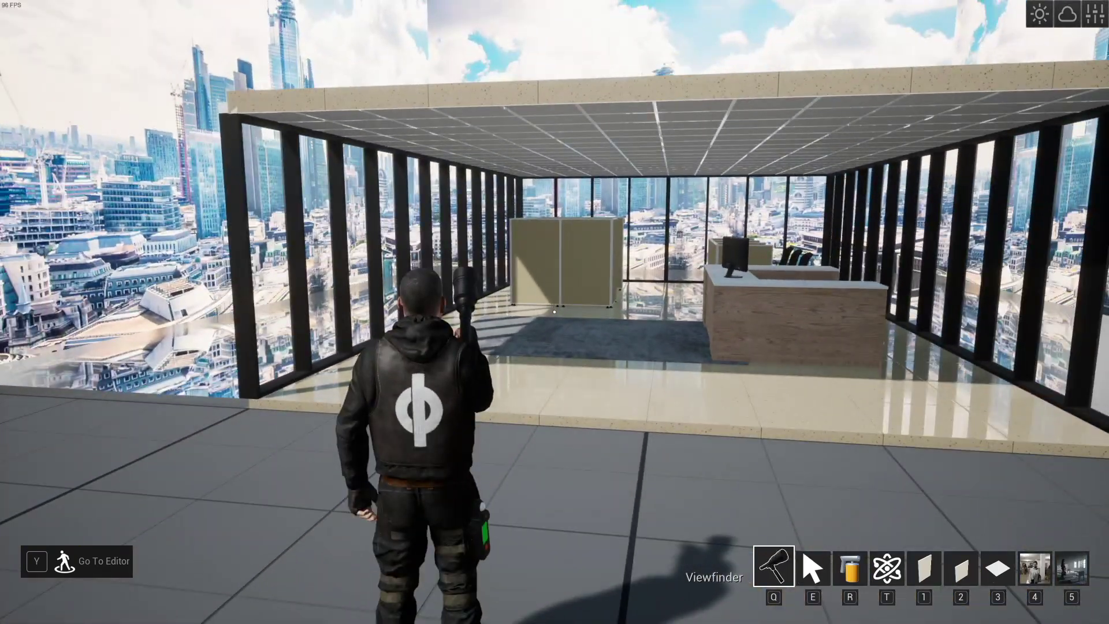
pyautogui.press('w')
pyautogui.press('a')
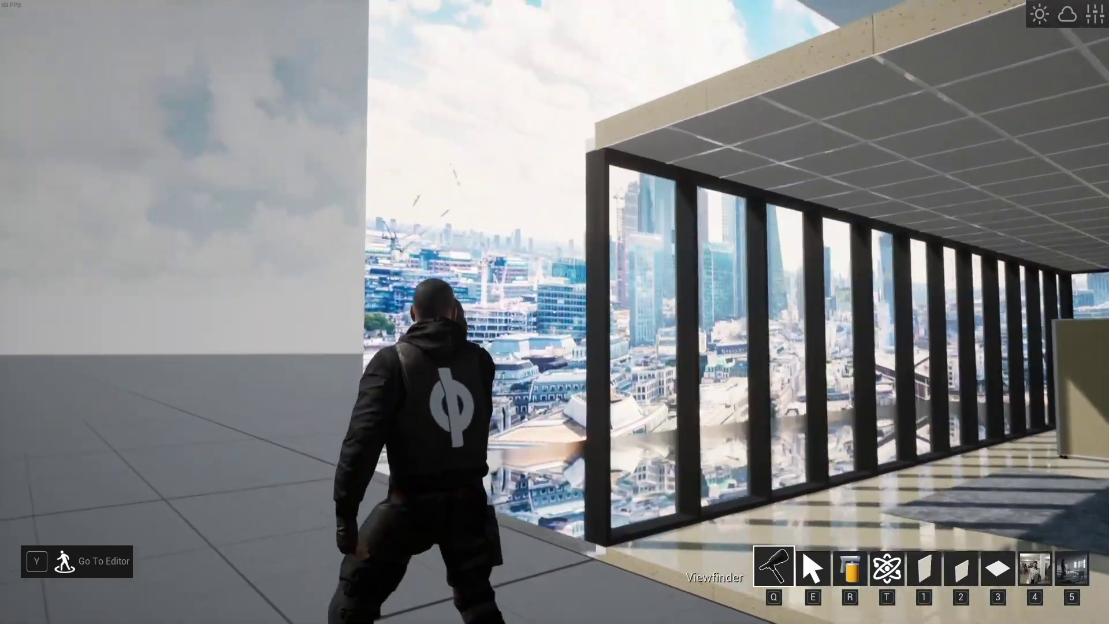
pyautogui.press('d')
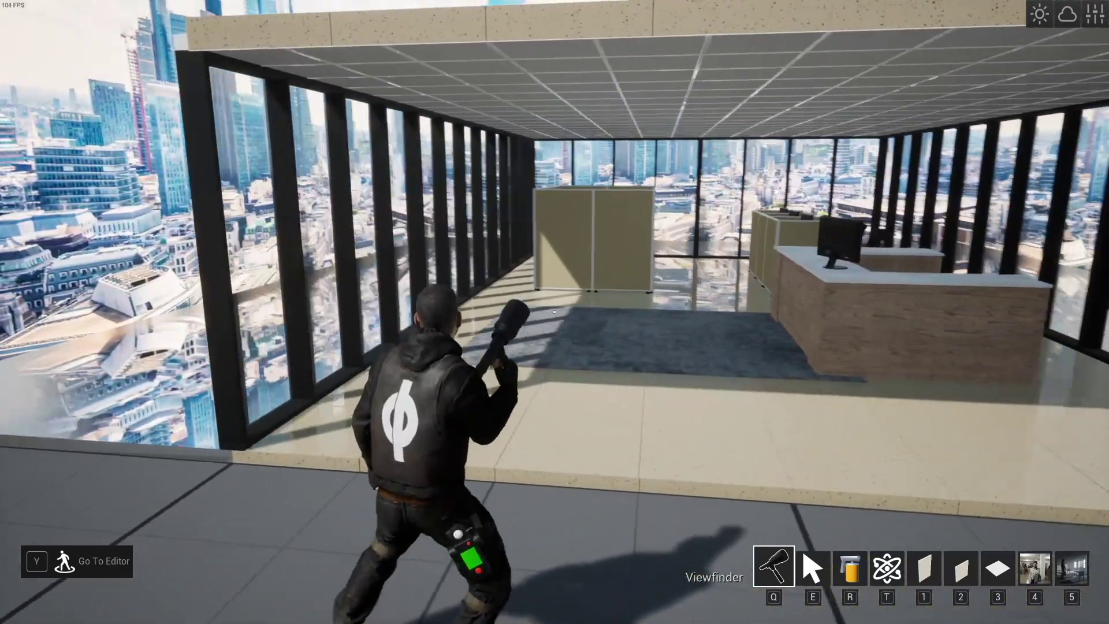
# Return to editor mode and place the Female 01 actor on the carpet beside the reception desk.
pyautogui.press('y')
pyautogui.press('Tab')
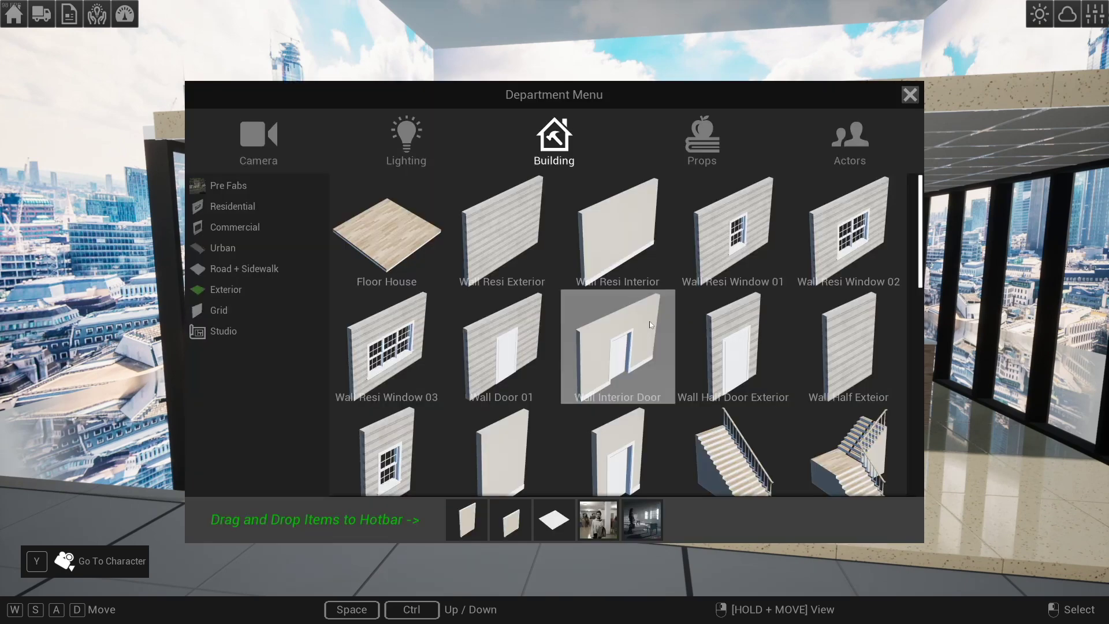
pyautogui.click(848, 141)
pyautogui.scroll(-5, 549, 375)
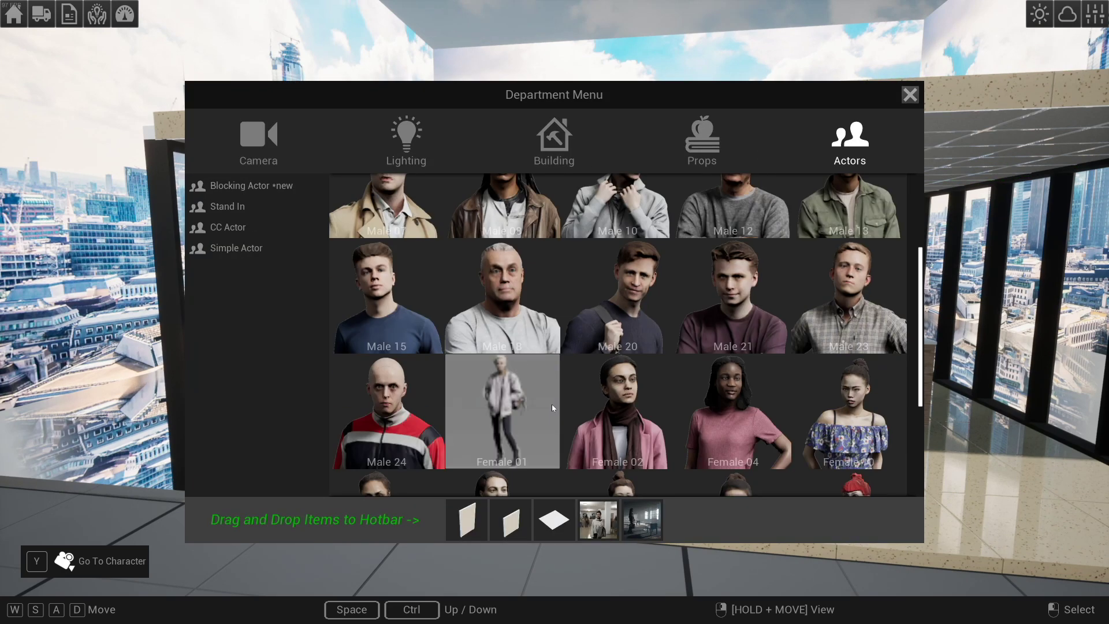
pyautogui.click(520, 399)
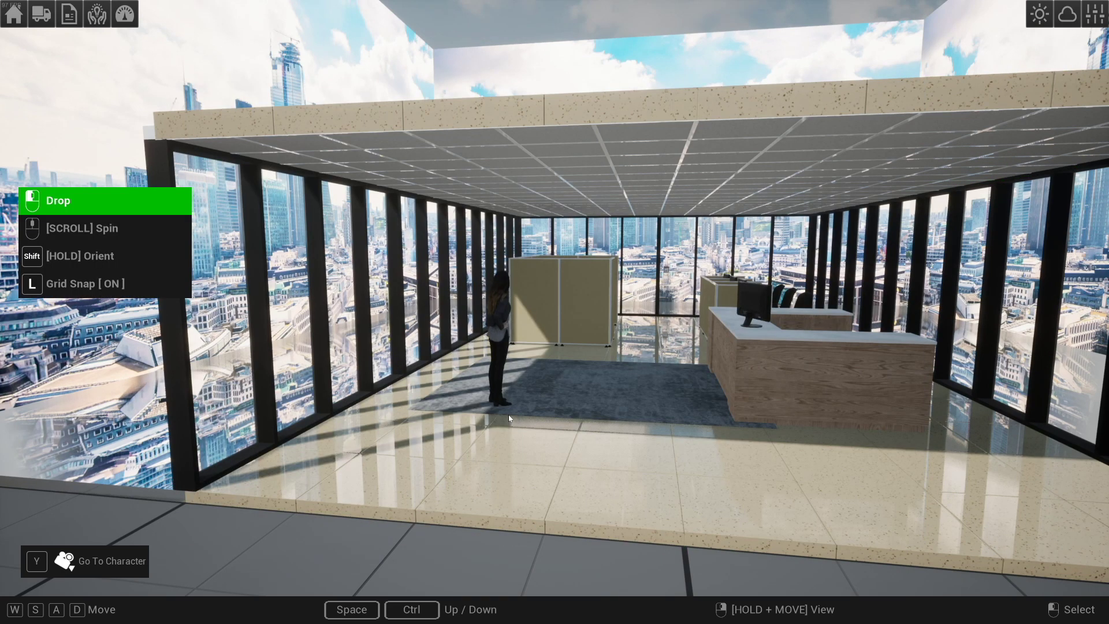
pyautogui.click(602, 407)
# Add a camera from the Camera department to the office floor in front of the actor.
pyautogui.press('Tab')
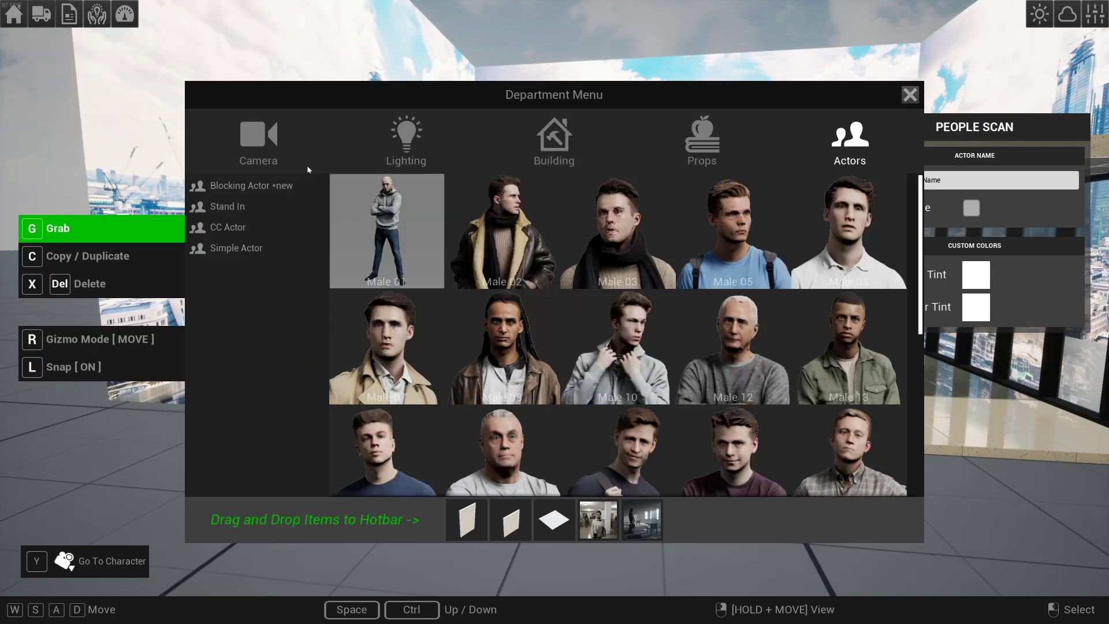
pyautogui.click(536, 155)
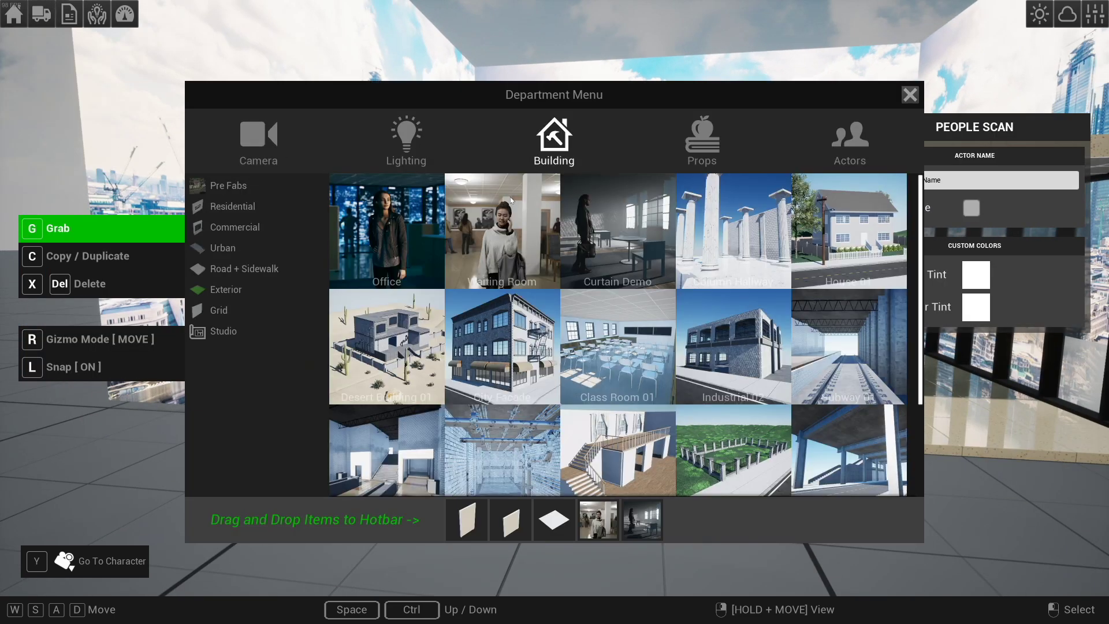
pyautogui.click(258, 144)
pyautogui.click(399, 249)
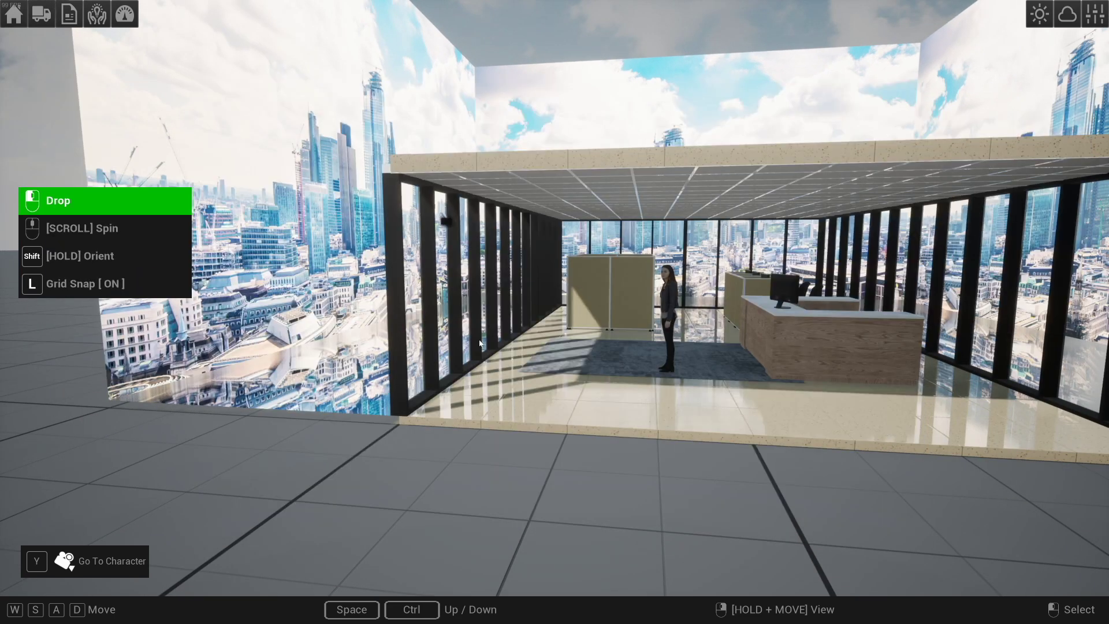
pyautogui.click(593, 422)
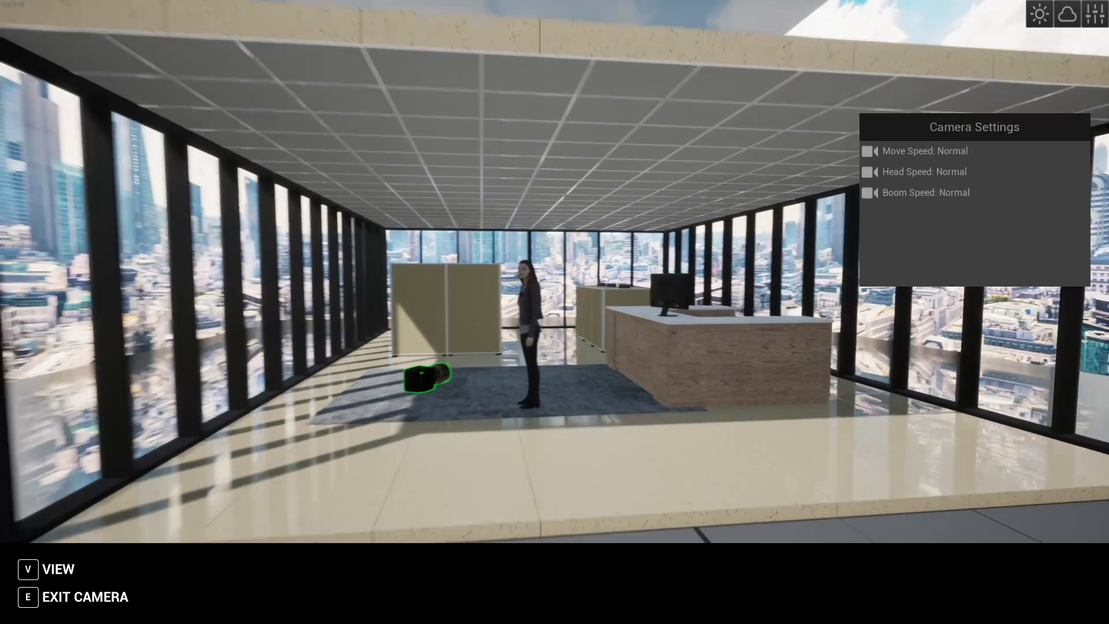
# Look through the placed camera and set its ISO to 100 and iris to T1.3.
pyautogui.press('v')
pyautogui.keyDown('alt'); pyautogui.scroll(5, 555, 312); pyautogui.keyUp('alt')
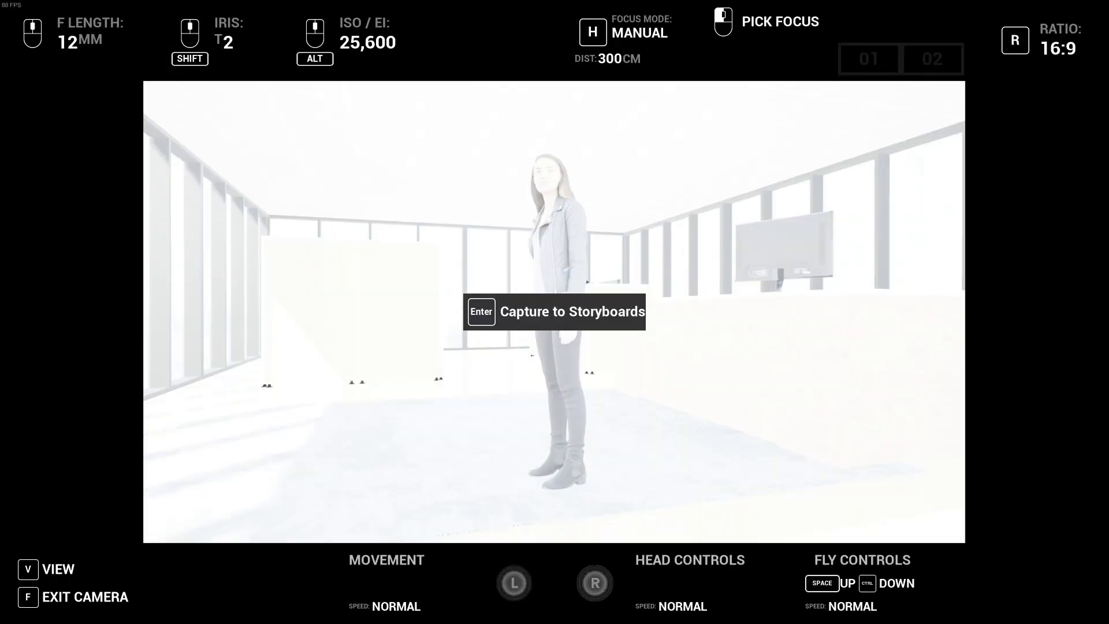
pyautogui.keyDown('shift'); pyautogui.scroll(-3, 554, 311); pyautogui.keyUp('shift')
# Frame the actor with a 50 mm focal length and a 2.4:1 ratio, picking focus on her.
pyautogui.scroll(10, 554, 311)
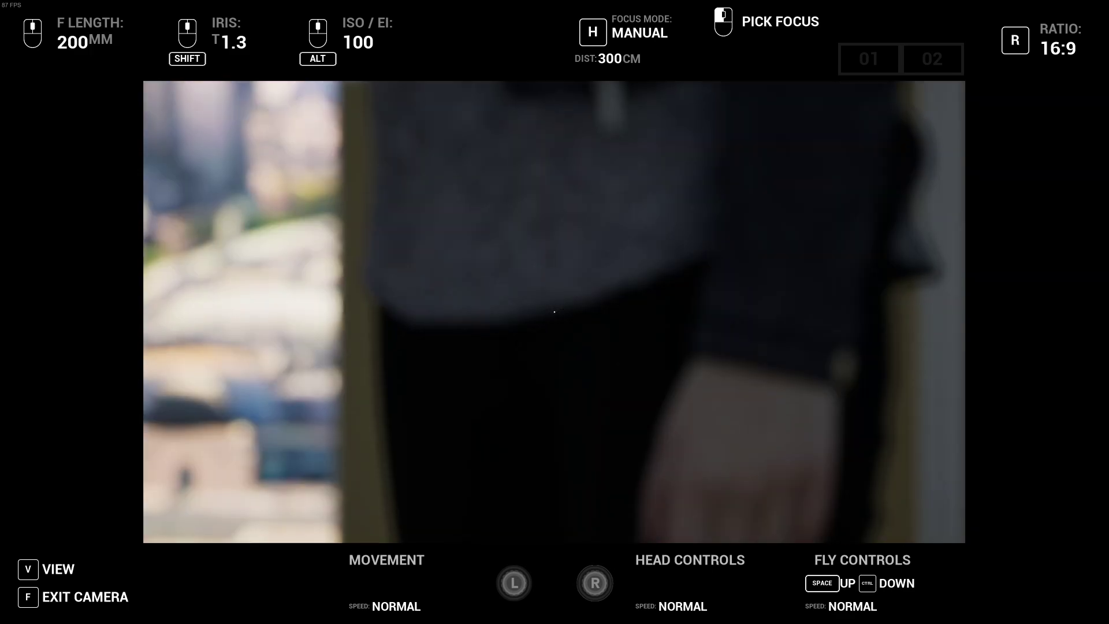
pyautogui.scroll(-5, 554, 312)
pyautogui.click(554, 312)
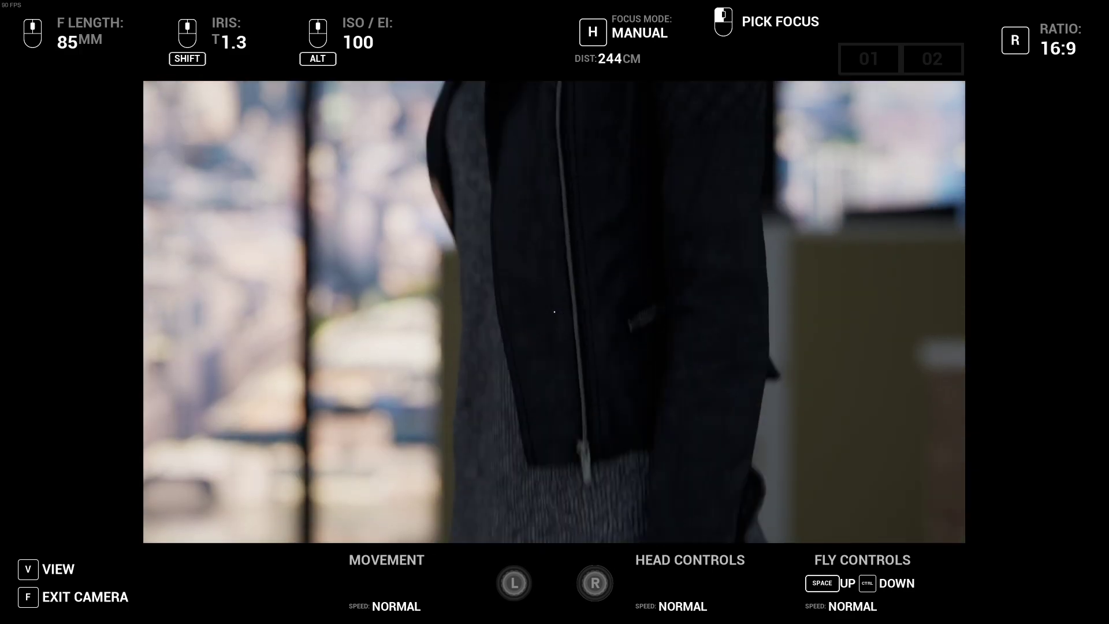
pyautogui.scroll(-2, 554, 312)
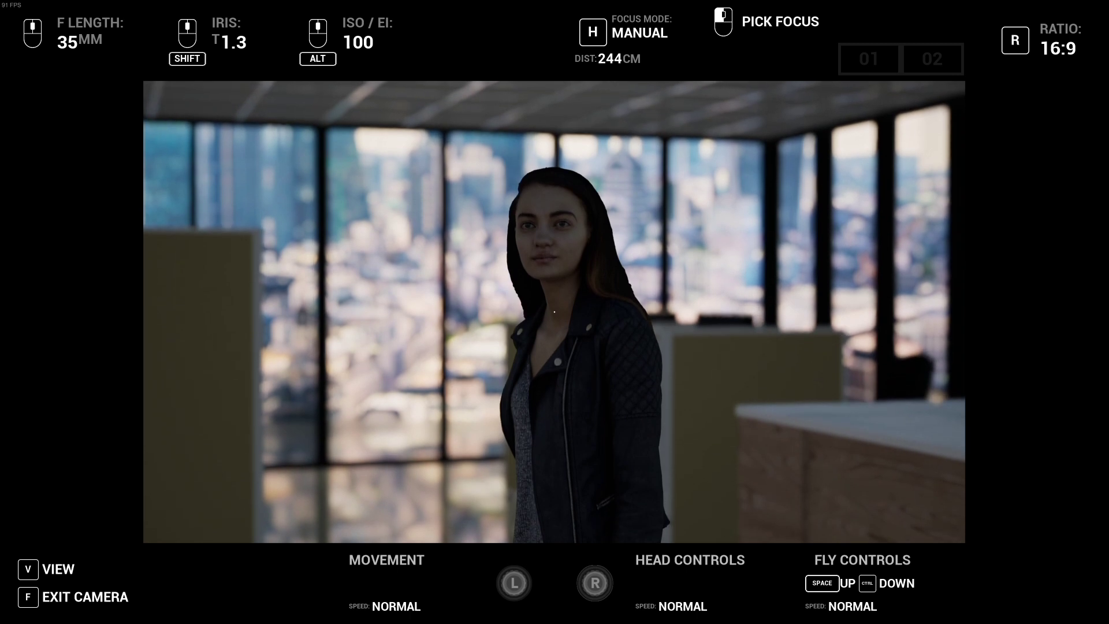
pyautogui.scroll(1, 553, 312)
pyautogui.click(554, 312)
pyautogui.press('r')
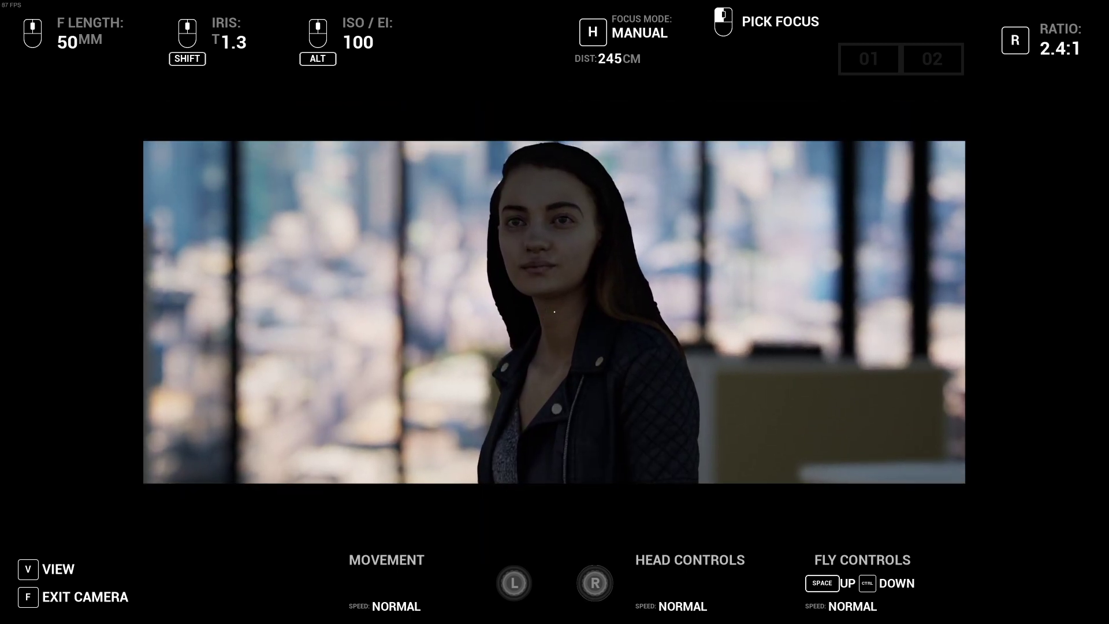
pyautogui.click(554, 311)
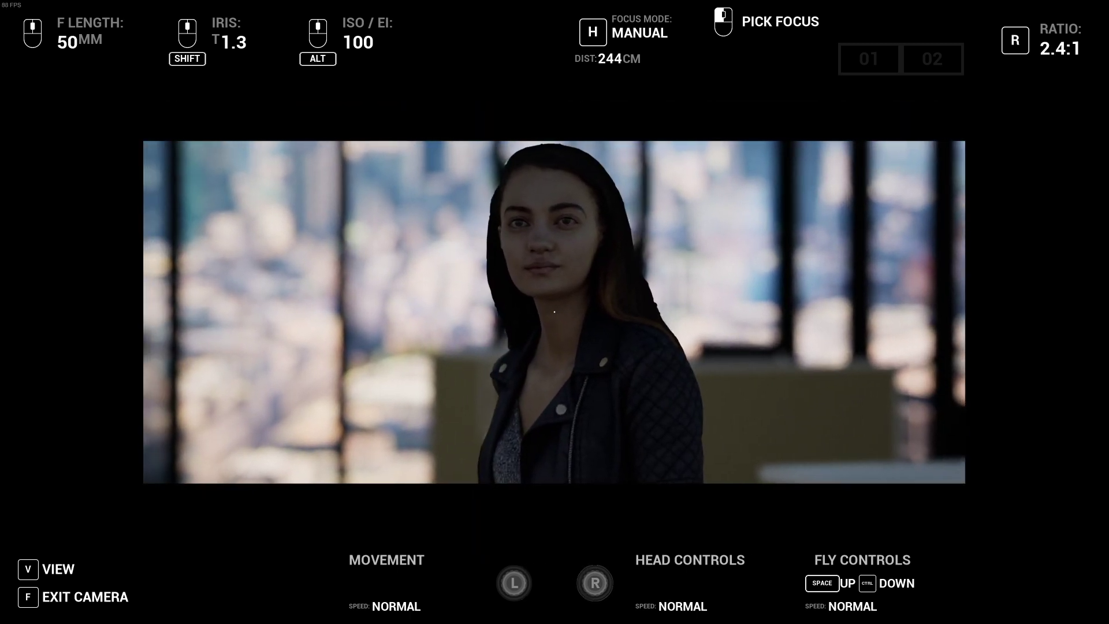
# Set the focal length to 35 mm, shift focus between the city background and the actor, and exit the camera.
pyautogui.scroll(-1, 554, 312)
pyautogui.click(553, 312)
pyautogui.click(554, 312)
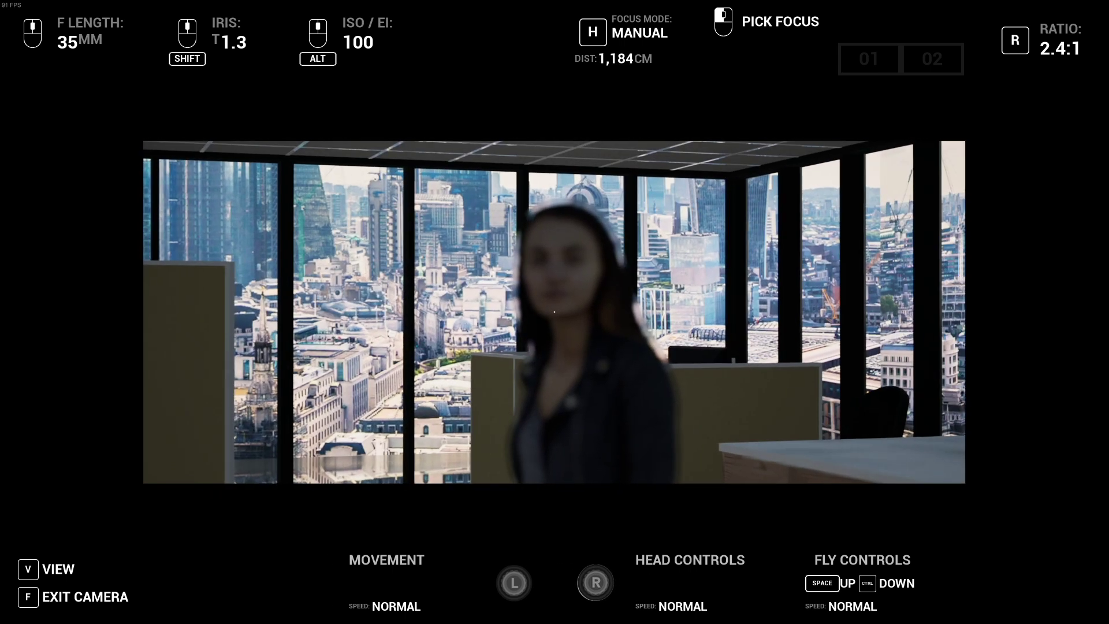
pyautogui.click(554, 312)
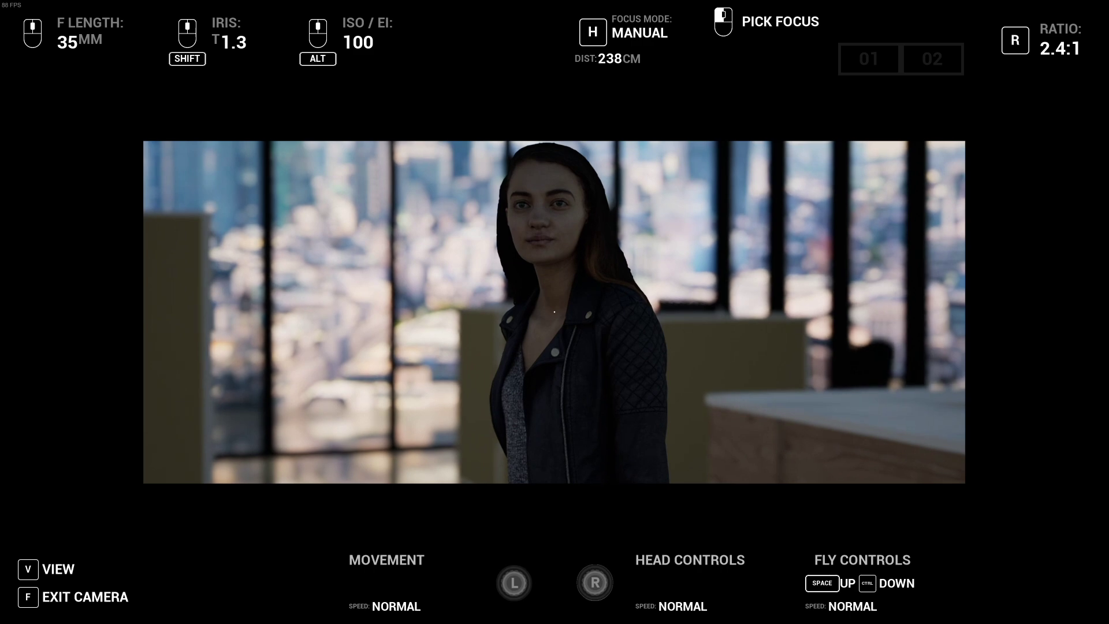
pyautogui.click(554, 312)
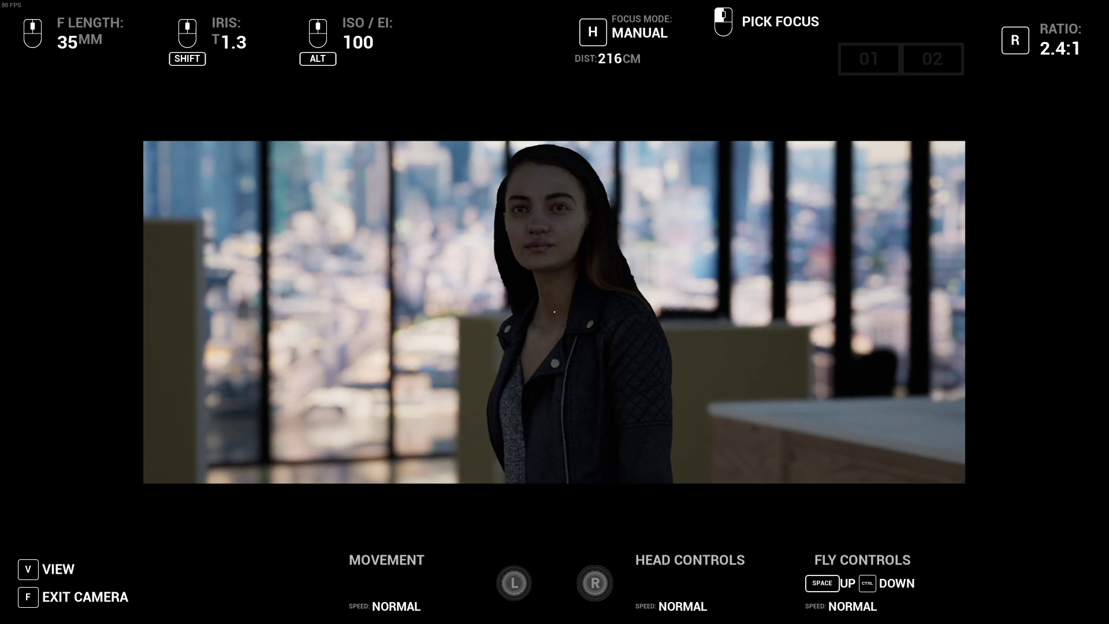
pyautogui.press('f')
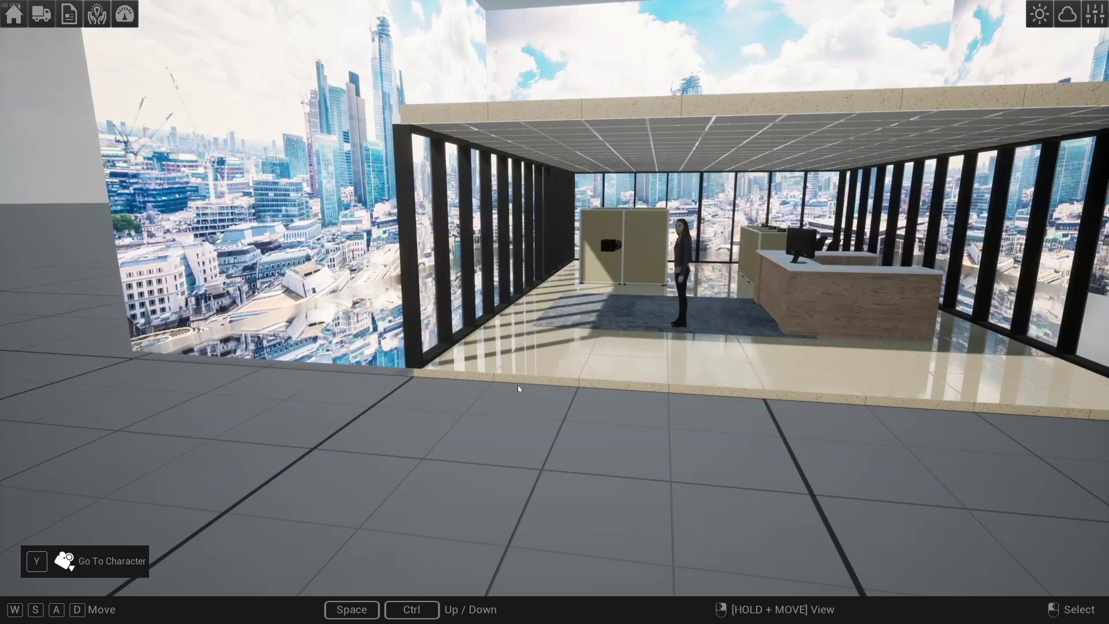
# Select the city backdrop screen beside the office's left window wall and open its image browser.
pyautogui.moveTo(517, 384); pyautogui.dragTo(583, 381, button='right')
pyautogui.moveTo(534, 411); pyautogui.dragTo(557, 402, button='right')
pyautogui.press('space')
pyautogui.press('s')
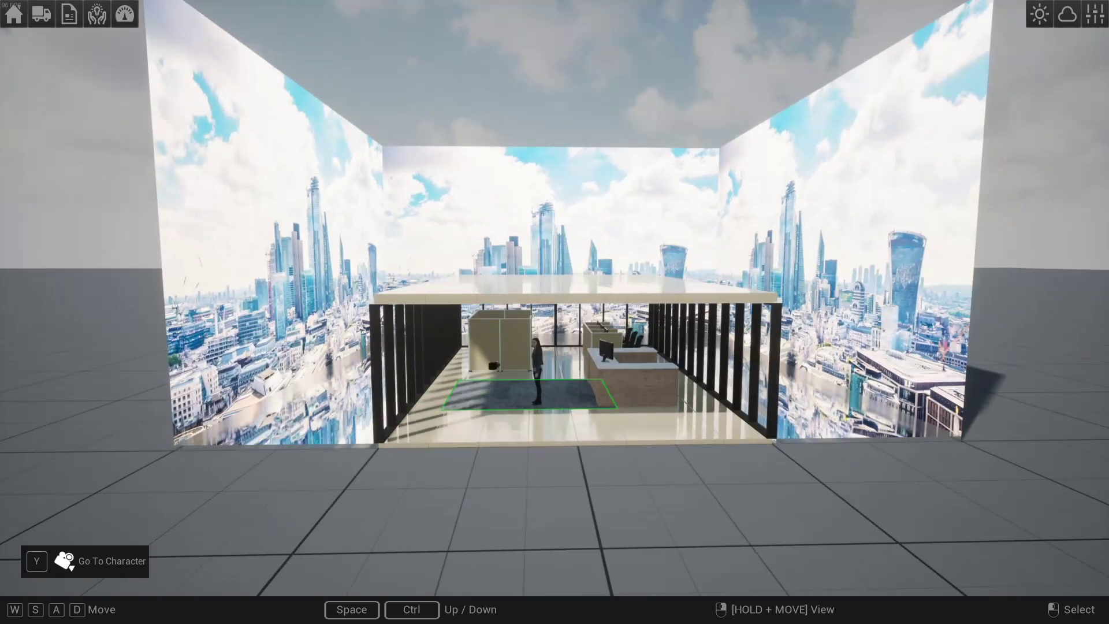
pyautogui.press('w')
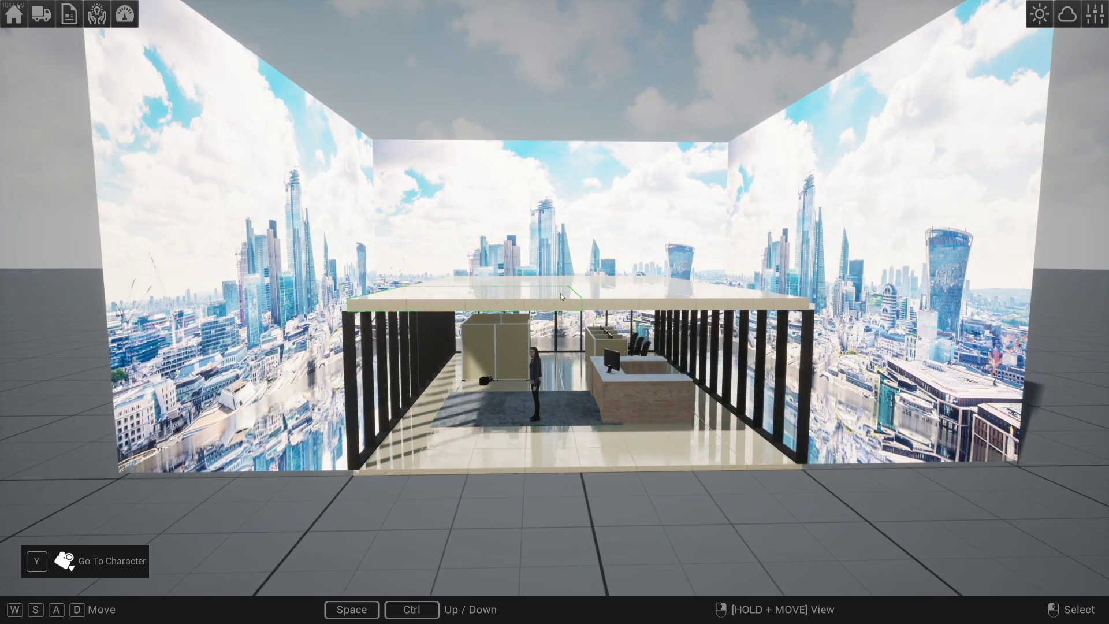
pyautogui.press('w')
pyautogui.moveTo(565, 298); pyautogui.dragTo(503, 232, button='right')
pyautogui.press('d')
pyautogui.press('space')
pyautogui.click(503, 234)
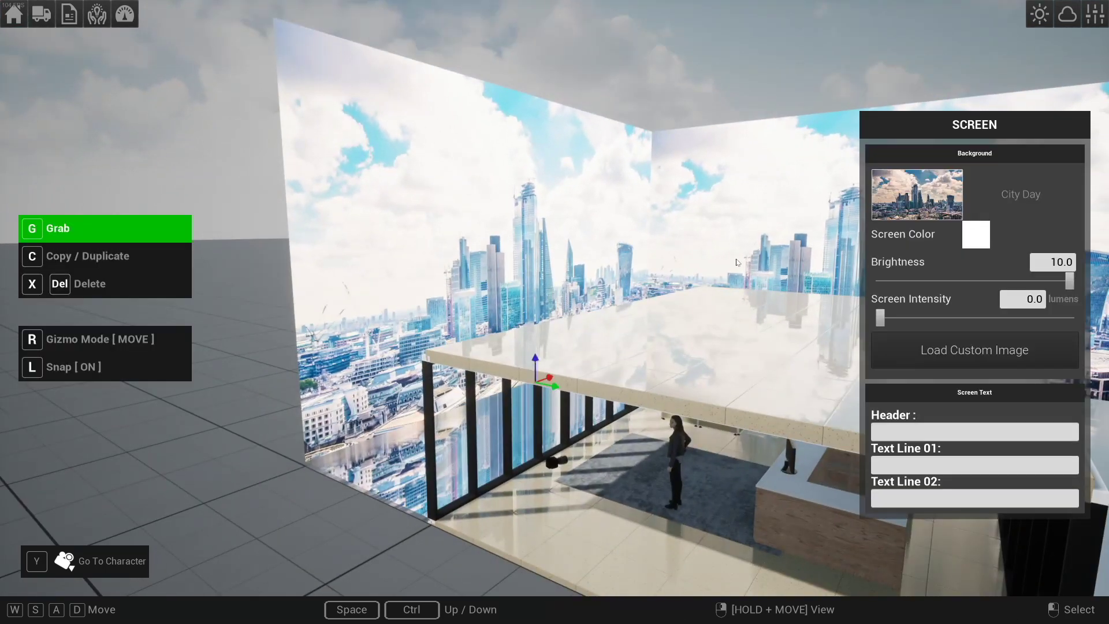
pyautogui.click(915, 201)
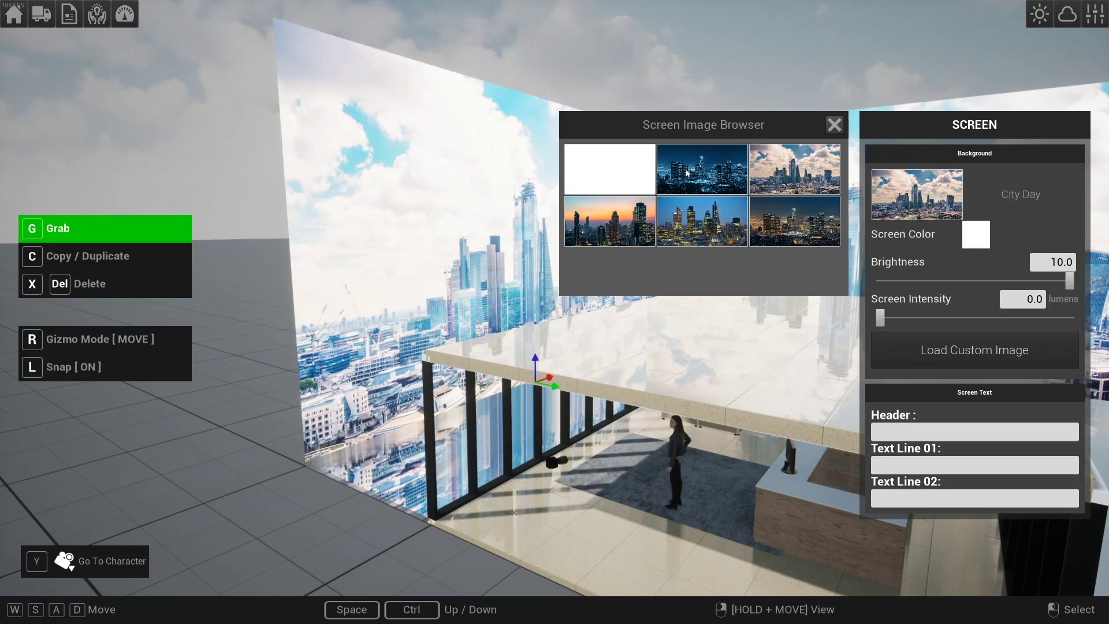
# Try the night, day and sunset city images on the backdrop screen, ending with City Sunset 01.
pyautogui.click(722, 175)
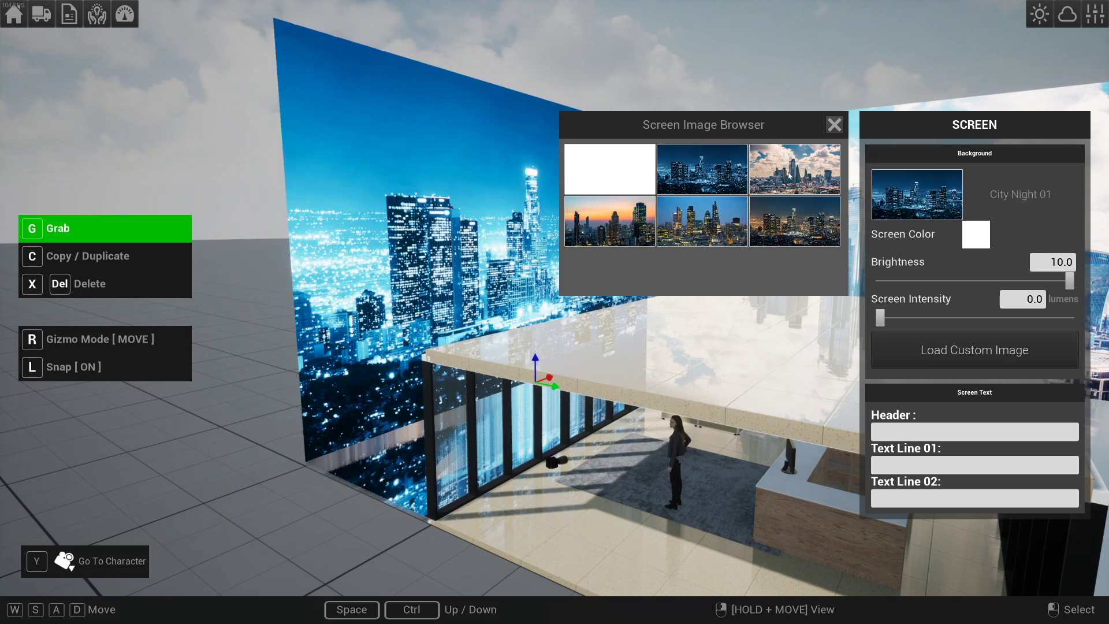
pyautogui.click(773, 179)
pyautogui.click(769, 236)
pyautogui.click(707, 234)
pyautogui.click(633, 234)
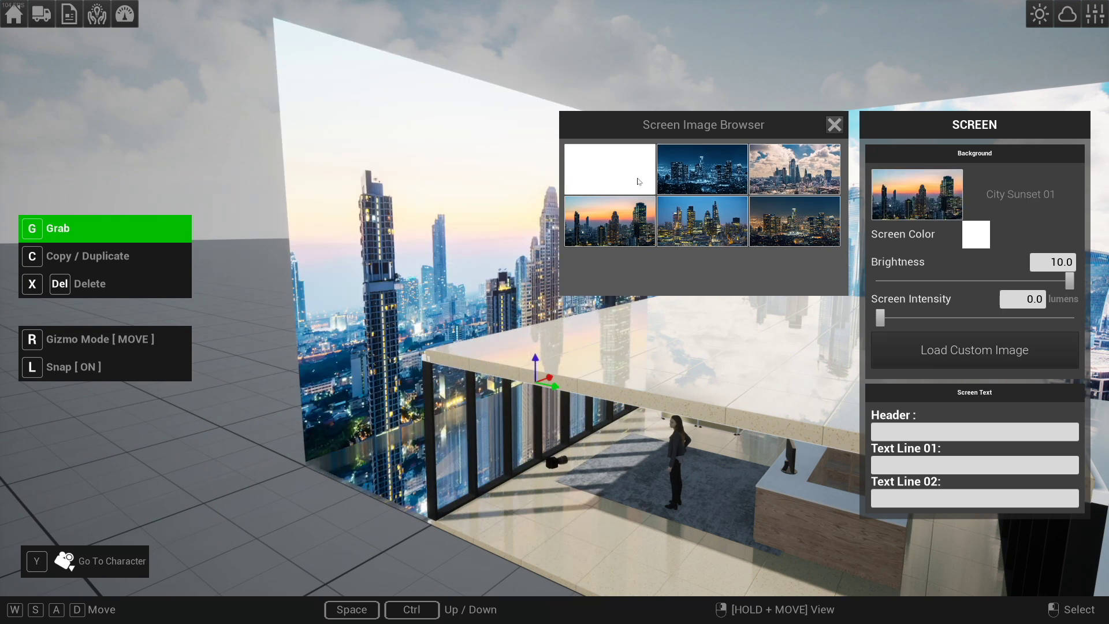
# Switch the backdrop screen to the plain Color background and set its brightness to 1.
pyautogui.click(638, 182)
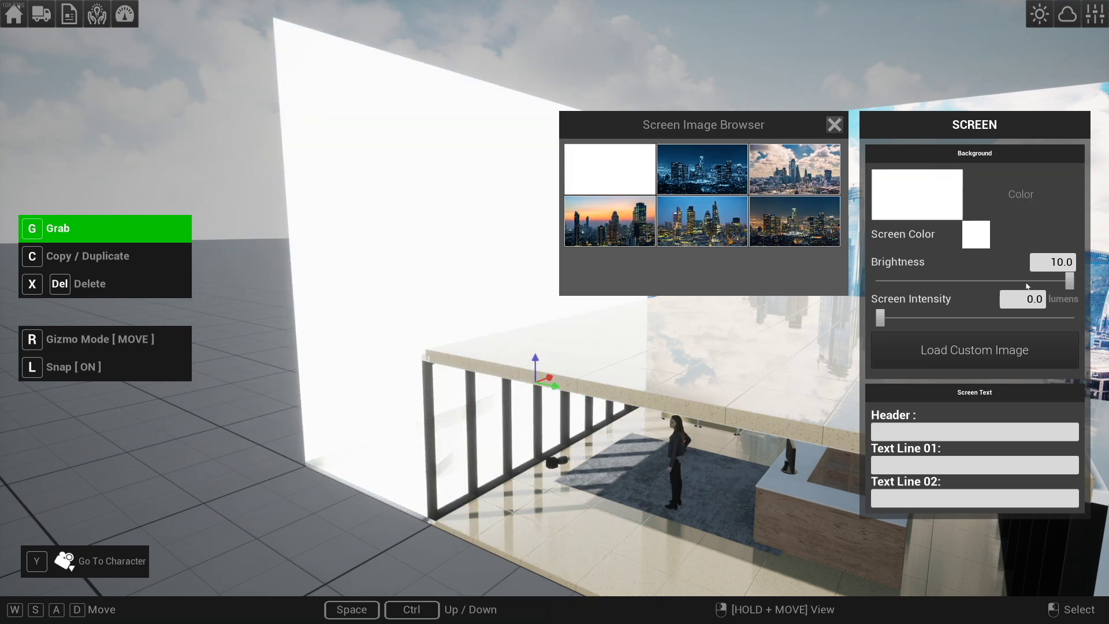
pyautogui.write('1')
pyautogui.press('Return')
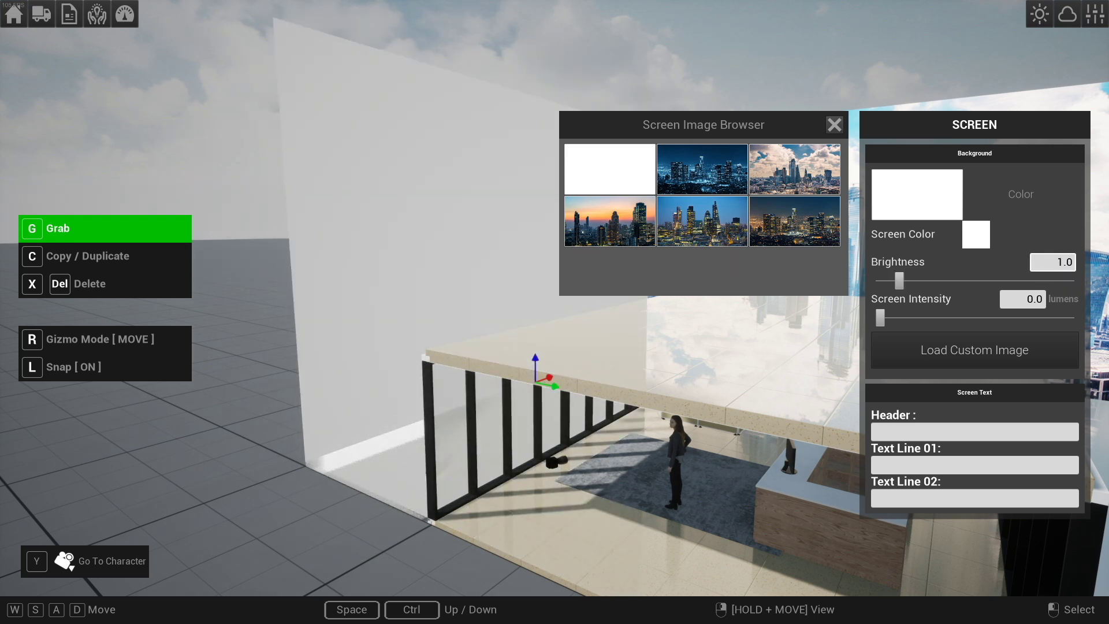
# Try orange, green and blue tones as the screen color and accept bright green.
pyautogui.click(975, 241)
pyautogui.moveTo(771, 254); pyautogui.dragTo(831, 240)
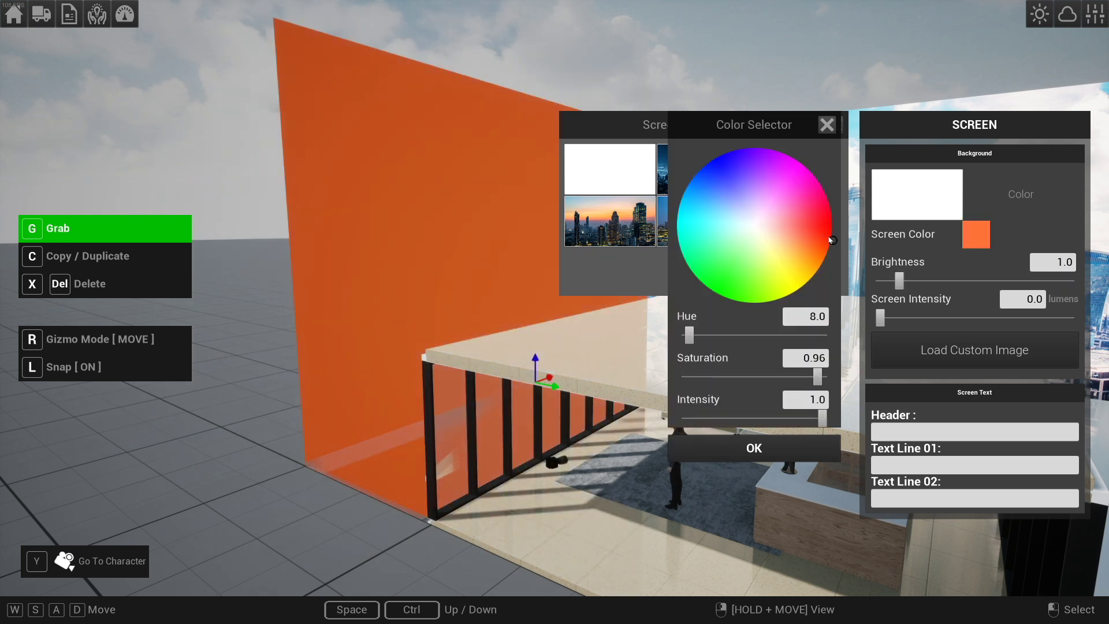
pyautogui.click(709, 289)
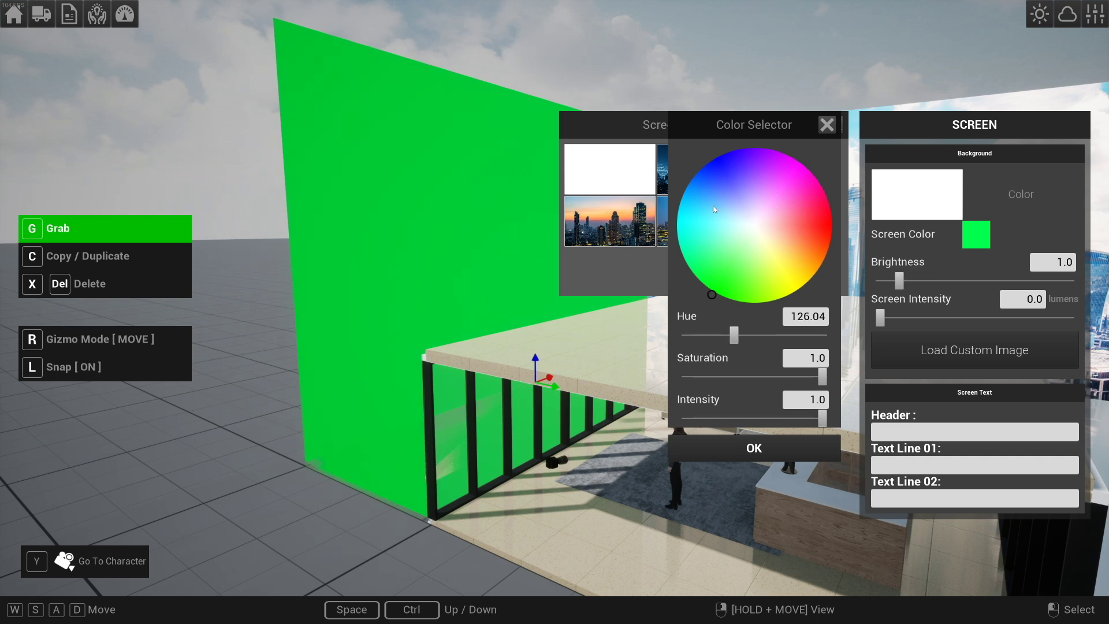
pyautogui.click(701, 167)
pyautogui.moveTo(698, 164)
pyautogui.mouseDown()
pyautogui.moveTo(730, 270)
pyautogui.moveTo(714, 290)
pyautogui.mouseUp()
pyautogui.click(754, 449)
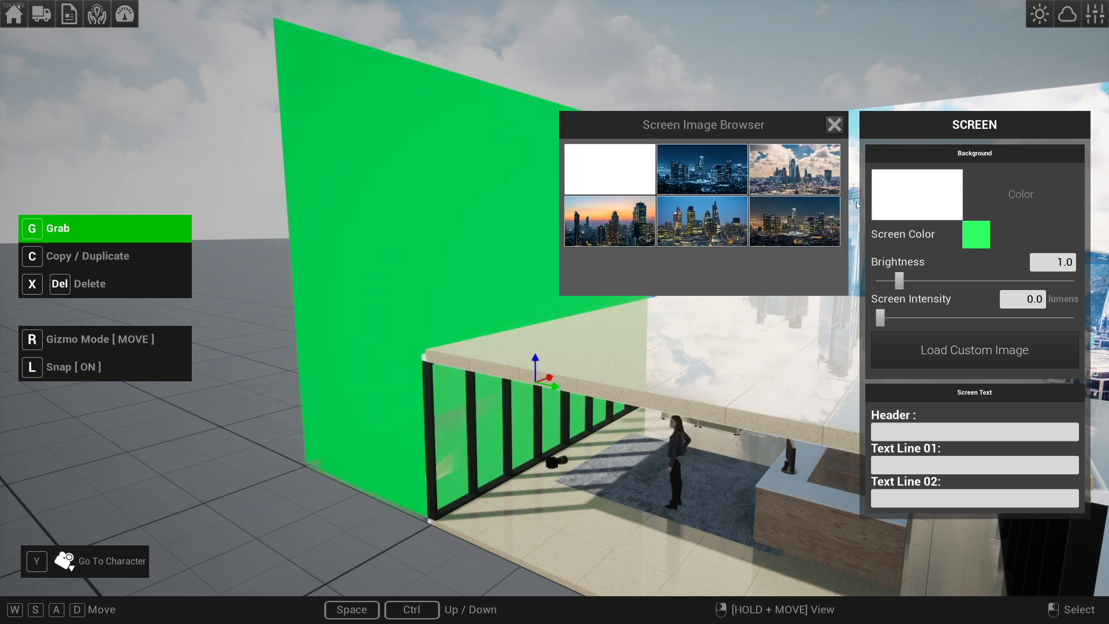
# Load the custom night city image from C:/CTSaves/00_57_office onto the selected backdrop screen and set its brightness to 10.
pyautogui.click(700, 184)
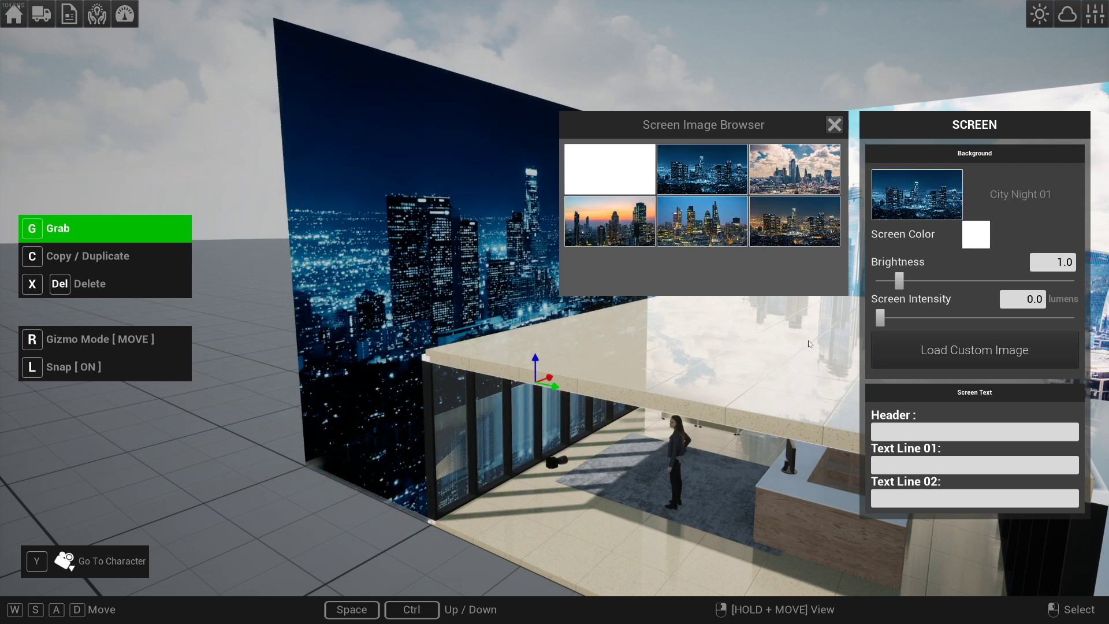
pyautogui.click(901, 346)
pyautogui.click(337, 278)
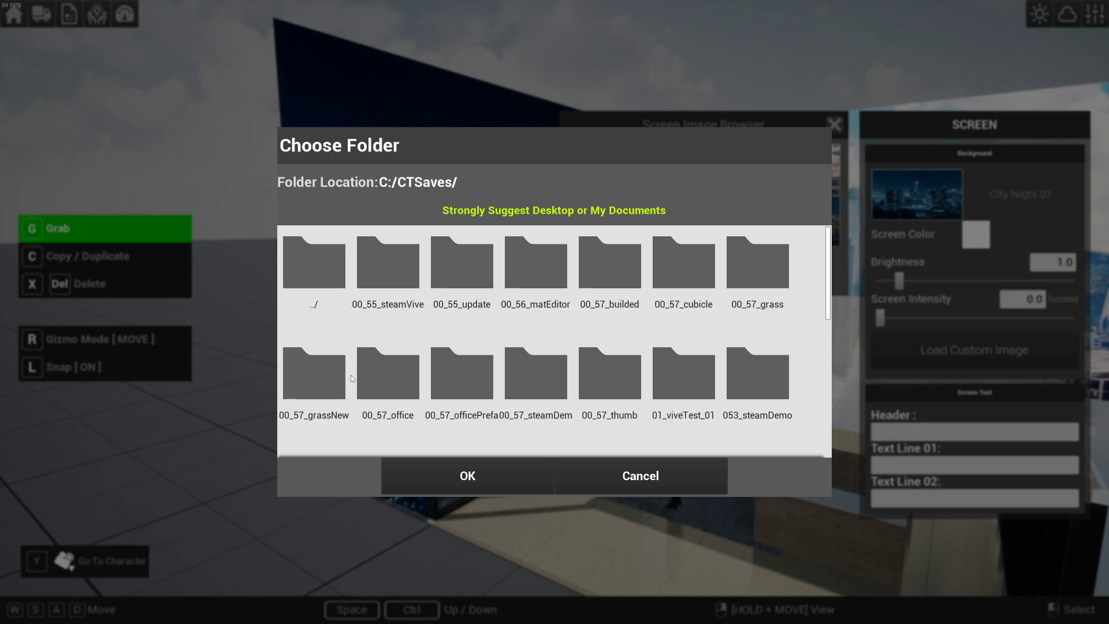
pyautogui.click(316, 376)
pyautogui.click(314, 266)
pyautogui.click(374, 381)
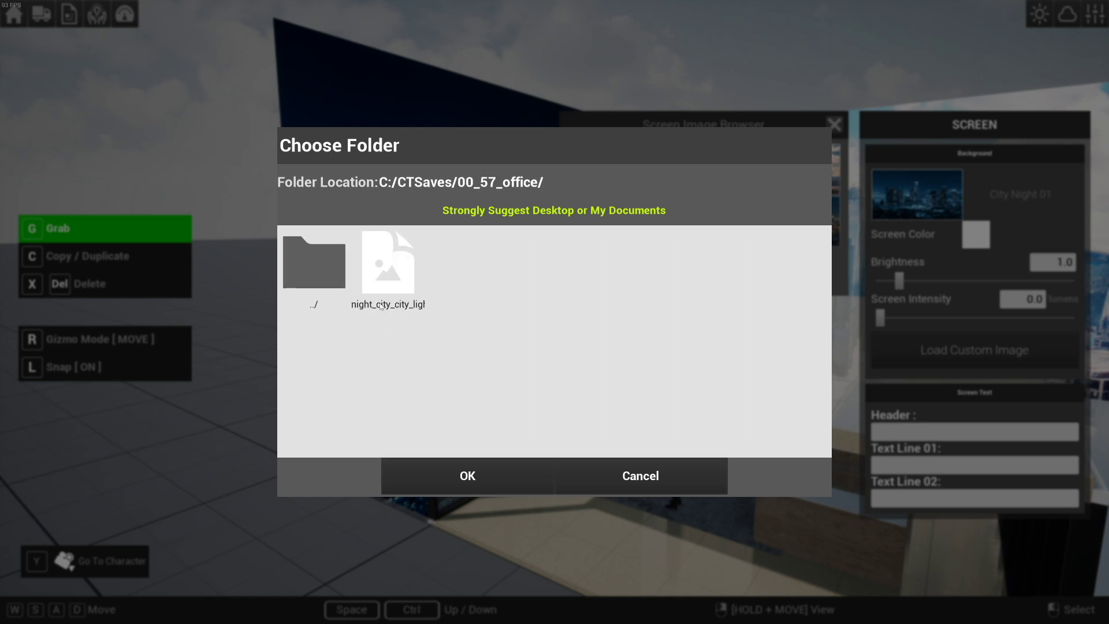
pyautogui.click(462, 487)
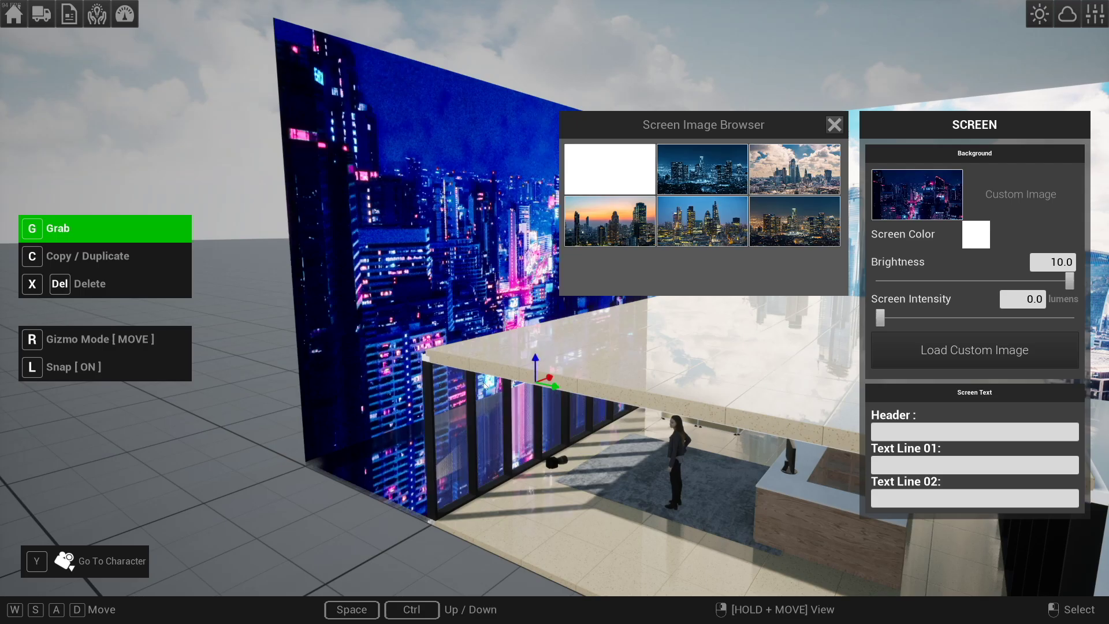
pyautogui.moveTo(468, 211); pyautogui.dragTo(340, 245, button='right')
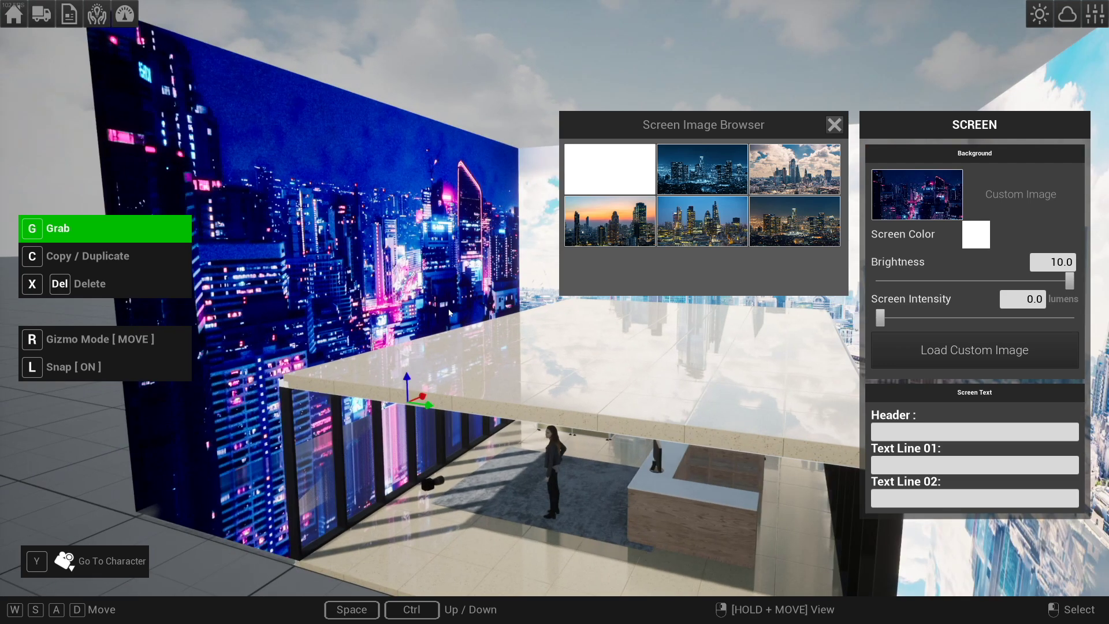
pyautogui.moveTo(449, 312); pyautogui.dragTo(477, 288, button='right')
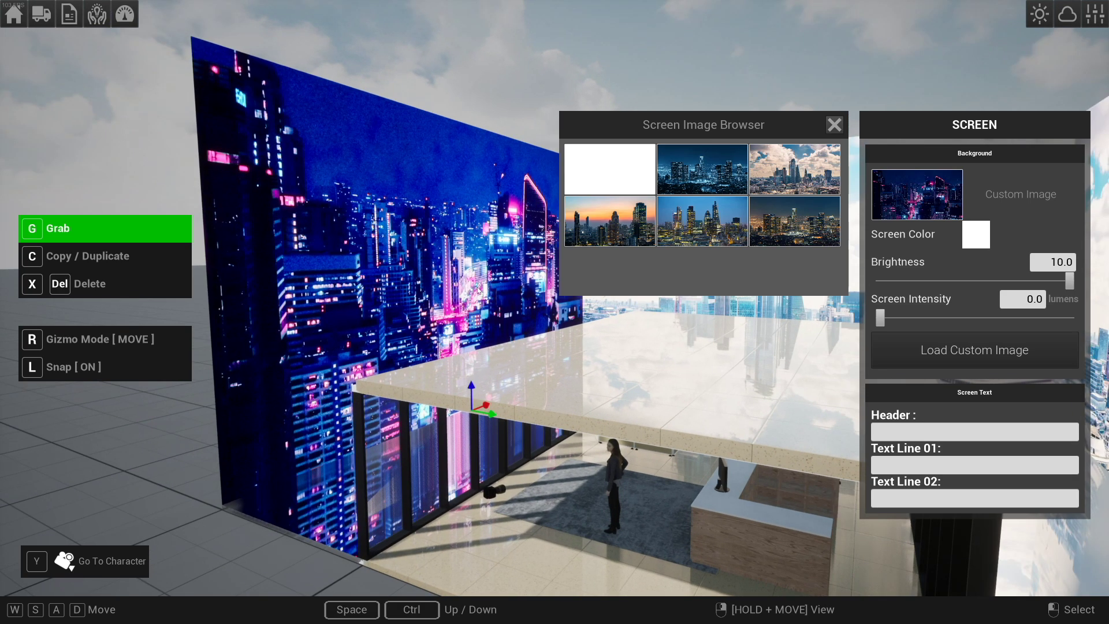
# Apply the City Night 01 image to the selected backdrop screen and close the image browser.
pyautogui.click(703, 176)
pyautogui.press('w')
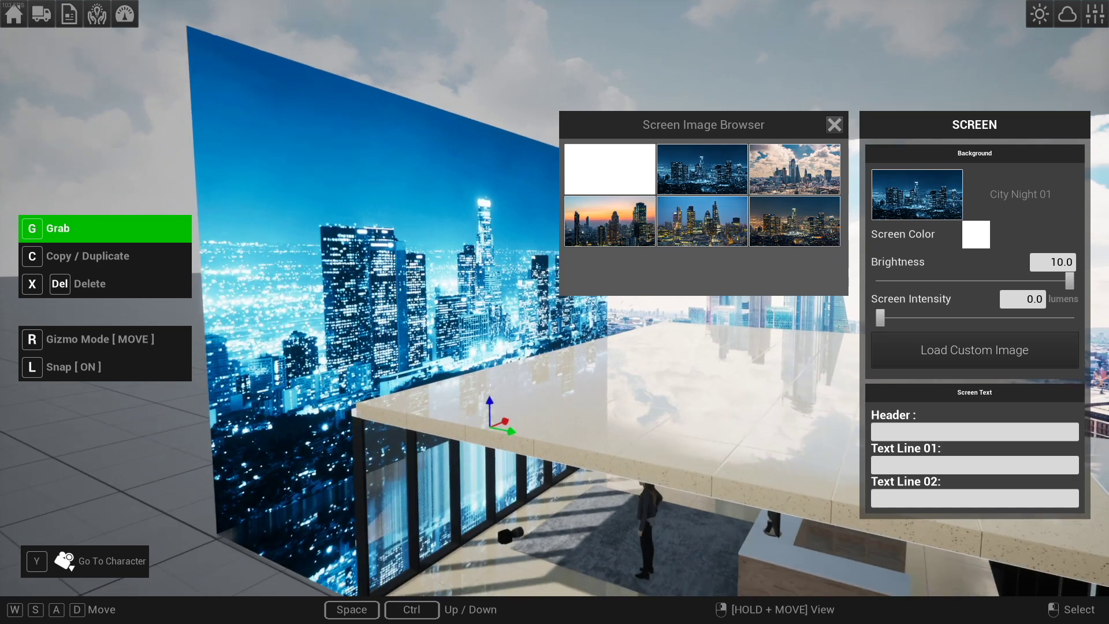
pyautogui.click(835, 126)
pyautogui.press('ctrl')
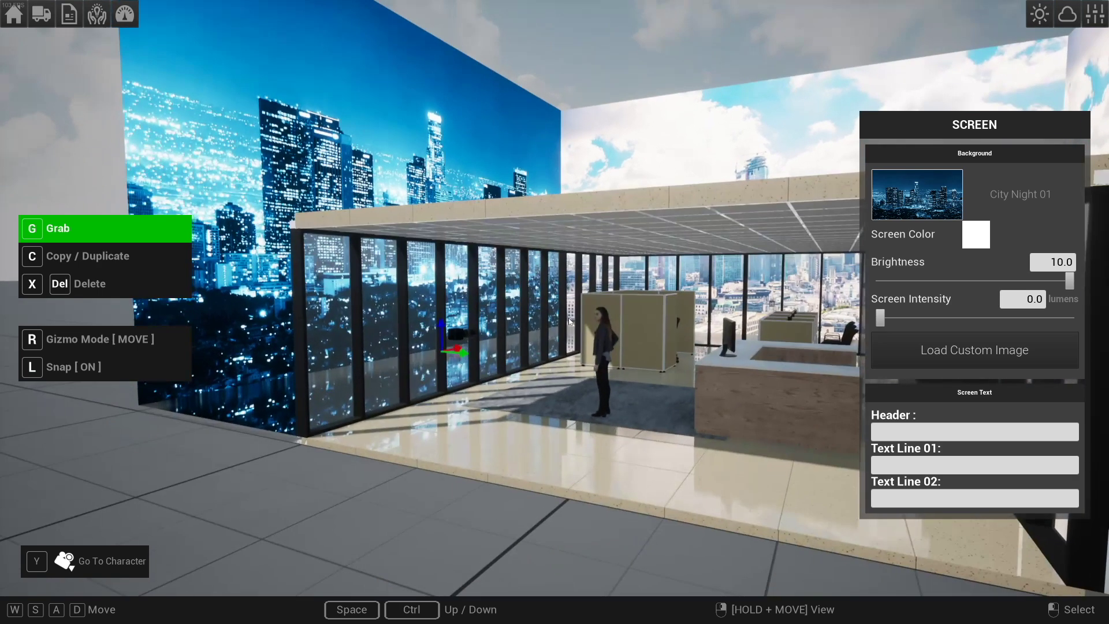
pyautogui.press('space')
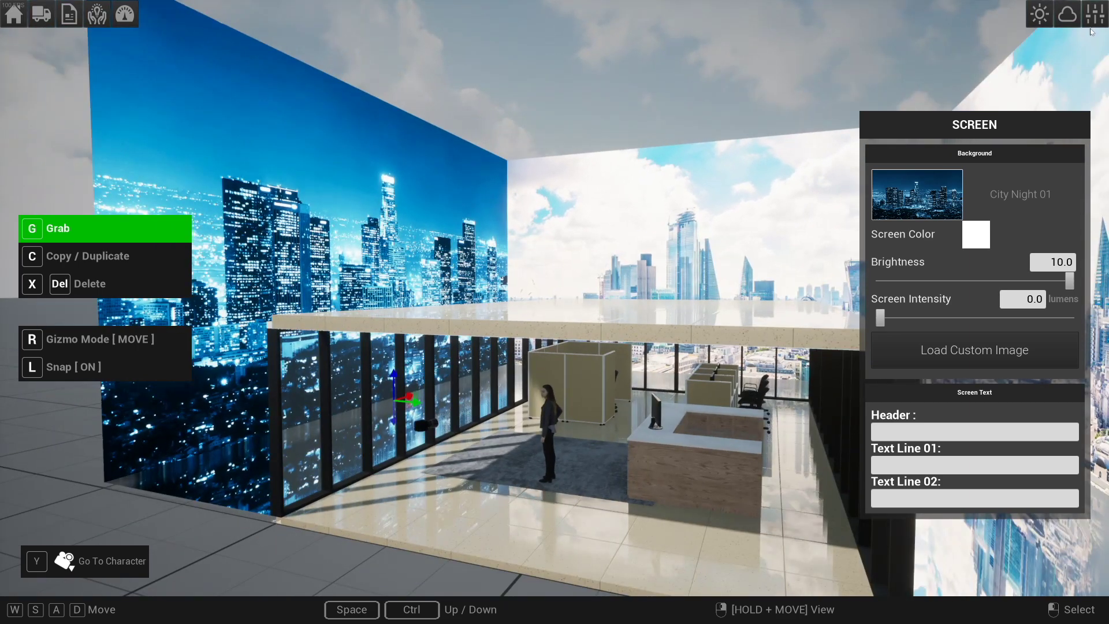
# Try the Twilight and Black sky presets over the set, ending with Twilight.
pyautogui.click(1091, 19)
pyautogui.click(919, 64)
pyautogui.click(1093, 63)
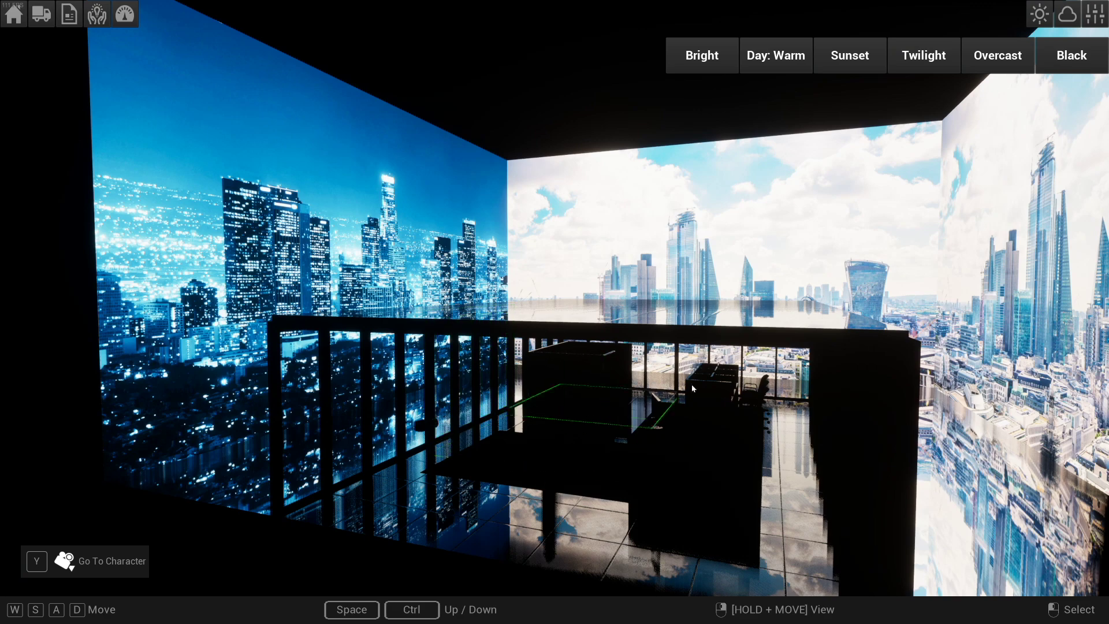
pyautogui.click(924, 67)
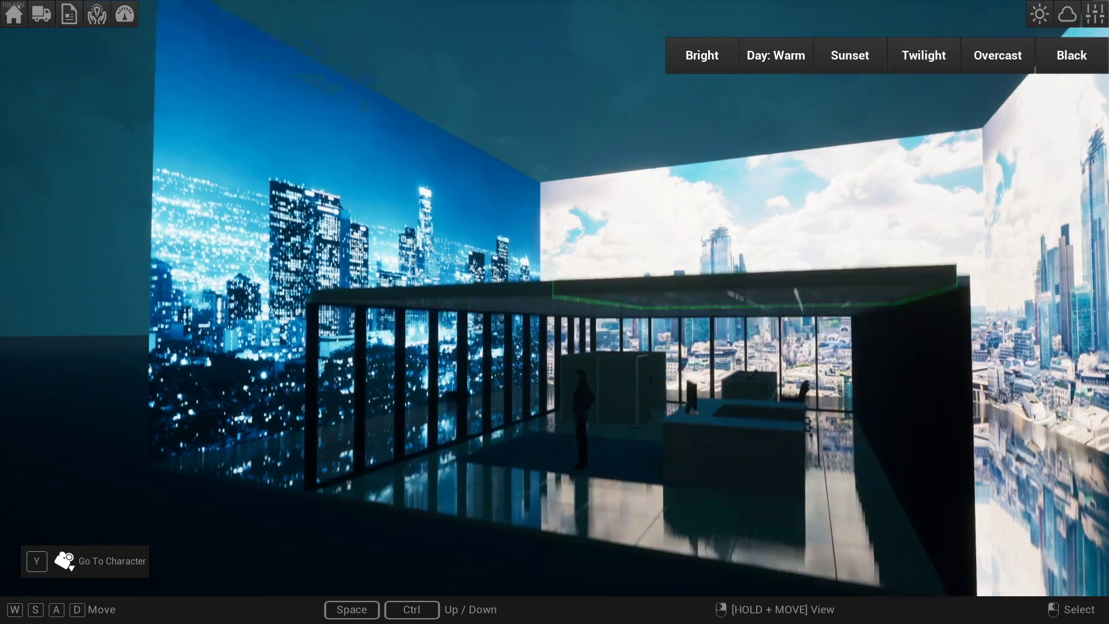
pyautogui.press('w')
pyautogui.press('ctrl')
pyautogui.press('s')
pyautogui.press('space')
pyautogui.press('ctrl')
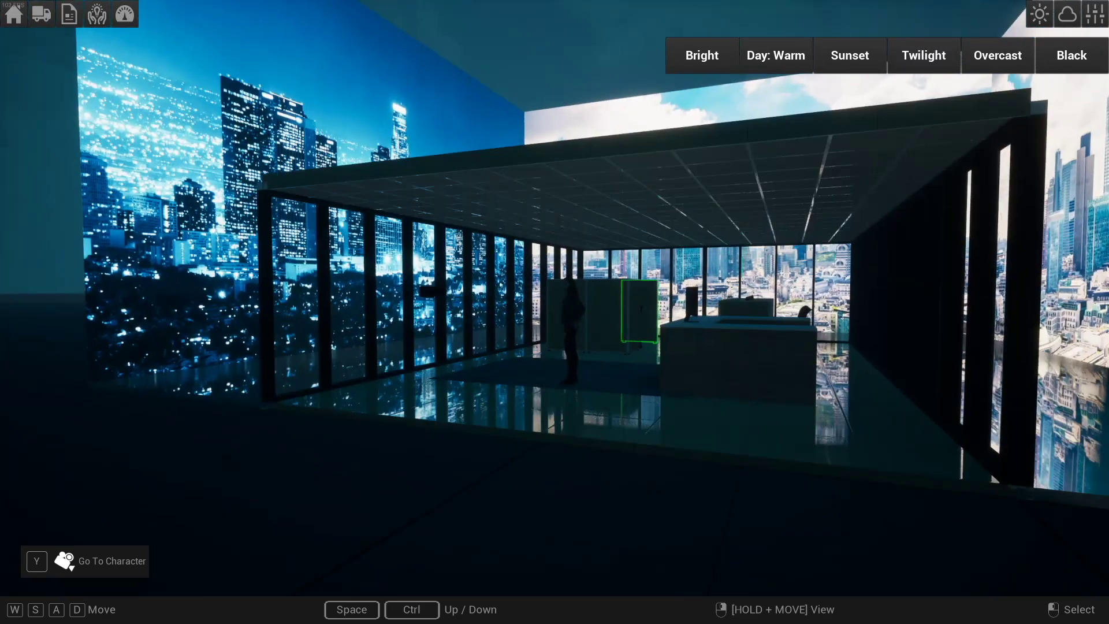
# Select the backdrop screen behind the office and change its image to City Night 01.
pyautogui.press('w')
pyautogui.press('space')
pyautogui.press('a')
pyautogui.moveTo(617, 360); pyautogui.dragTo(693, 361, button='right')
pyautogui.press('s')
pyautogui.press('space')
pyautogui.click(638, 222)
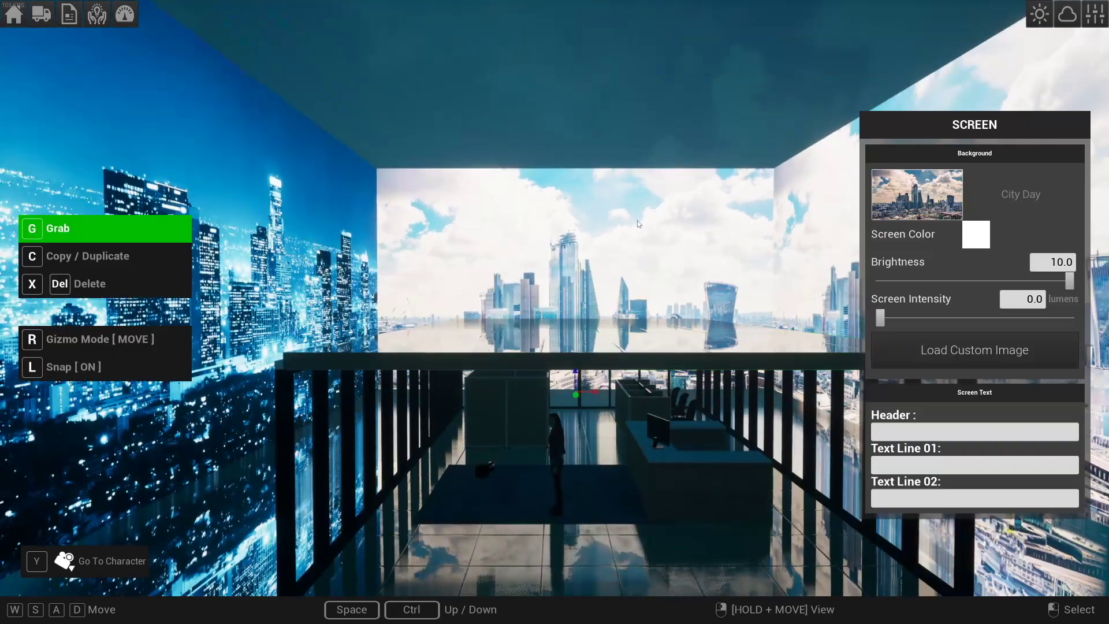
pyautogui.click(910, 201)
pyautogui.click(703, 169)
# Select the backdrop screen along the office's right window wall and change its image to City Night 01.
pyautogui.moveTo(404, 240); pyautogui.dragTo(466, 243, button='right')
pyautogui.click(465, 244)
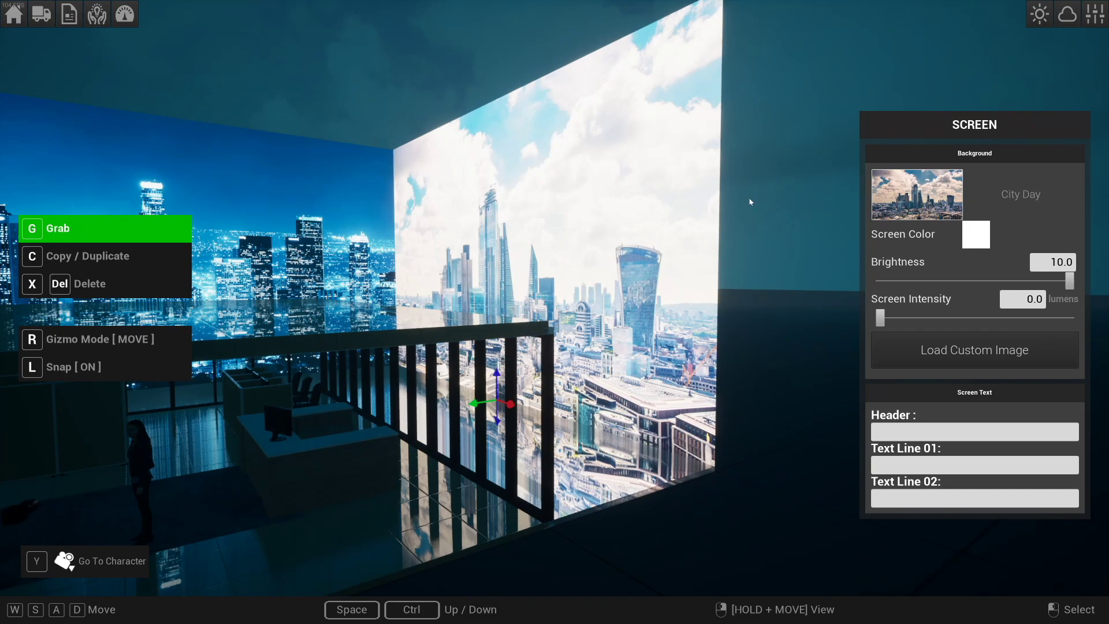
pyautogui.click(915, 194)
pyautogui.click(703, 169)
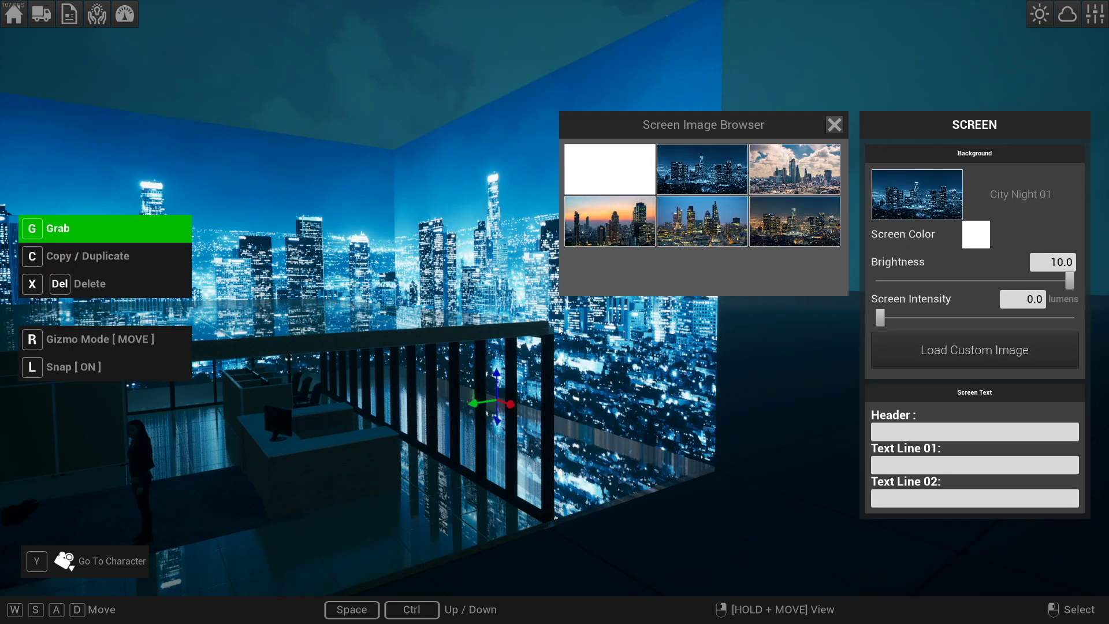
# Select the backdrop screen behind the office and reduce its brightness to 2.82.
pyautogui.moveTo(559, 330); pyautogui.dragTo(482, 258, button='right')
pyautogui.click(494, 260)
pyautogui.press('ctrl')
pyautogui.press('w')
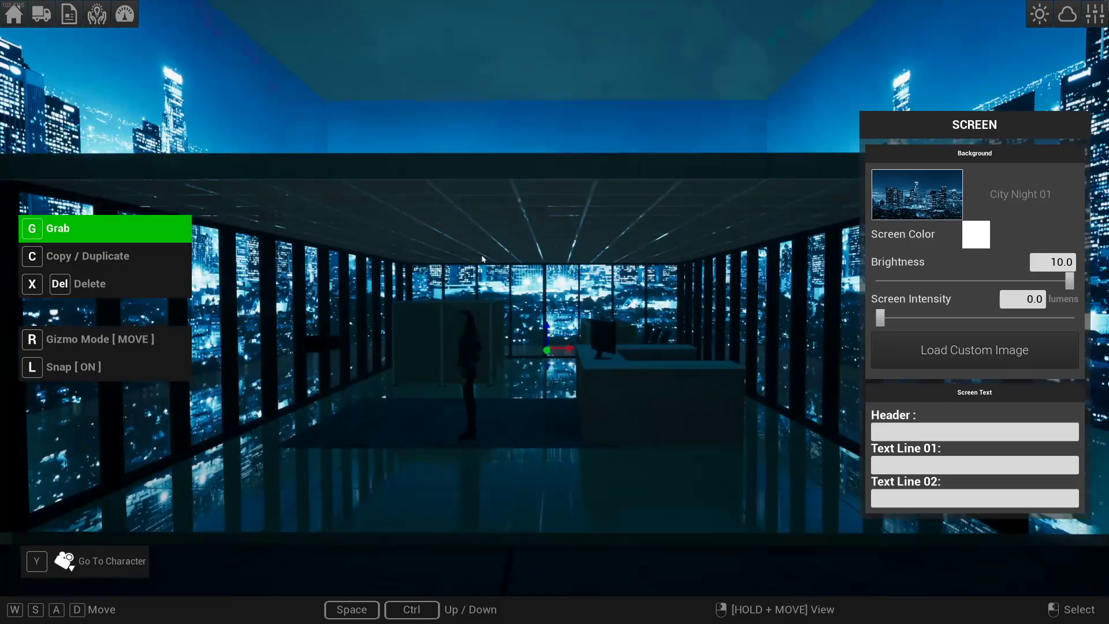
pyautogui.press('space')
pyautogui.press('w')
pyautogui.moveTo(754, 316); pyautogui.dragTo(809, 346, button='right')
pyautogui.press('w')
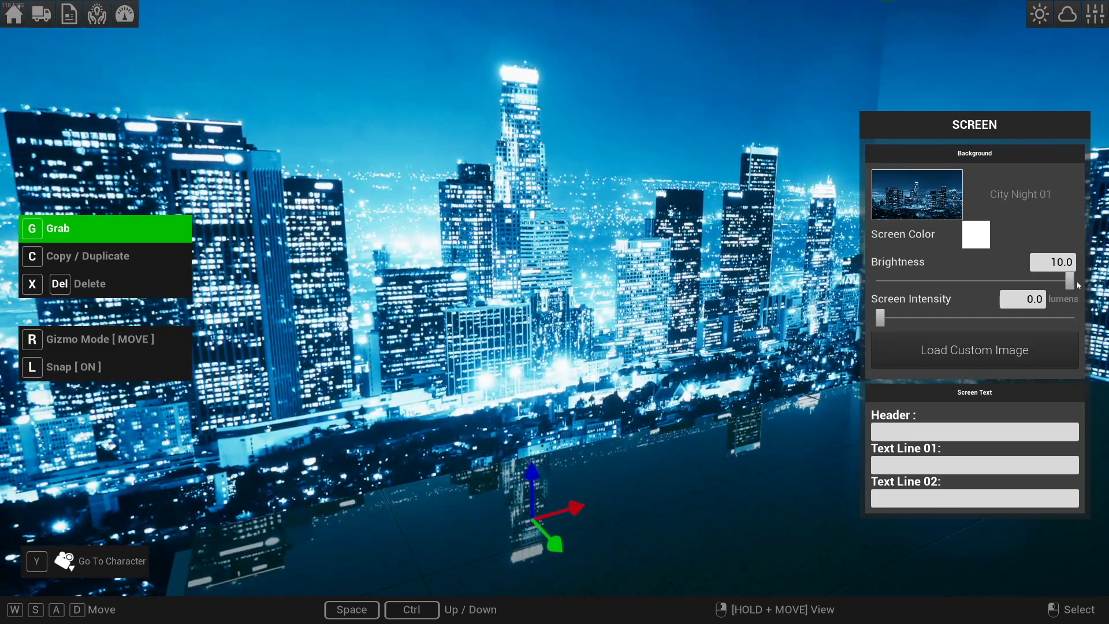
pyautogui.moveTo(1043, 281); pyautogui.dragTo(925, 281)
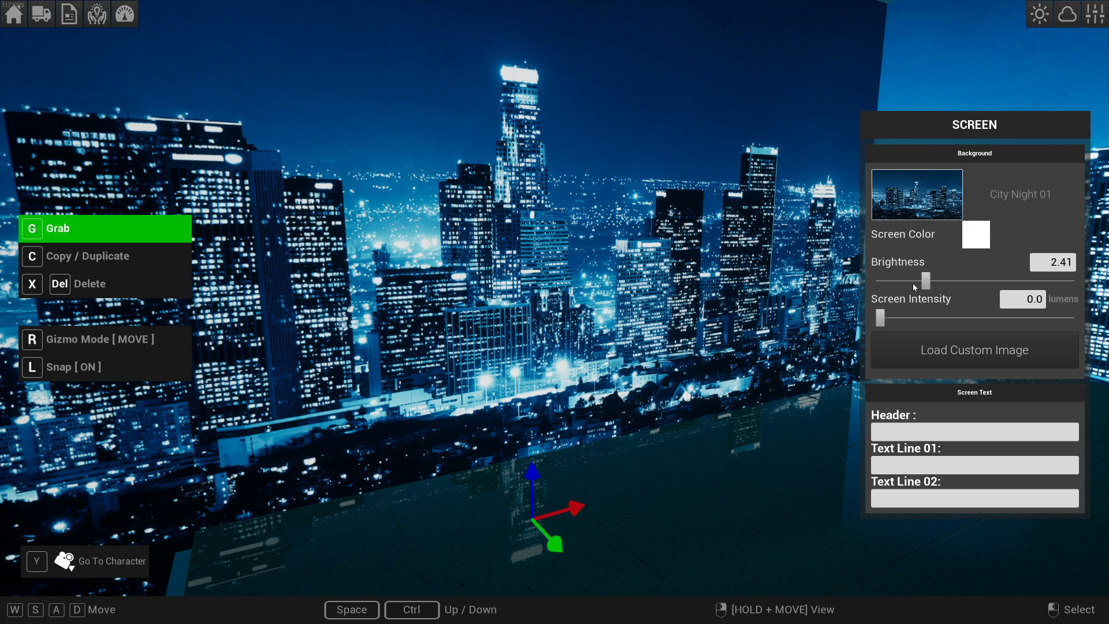
pyautogui.moveTo(925, 283)
pyautogui.mouseDown()
pyautogui.moveTo(878, 283)
pyautogui.moveTo(943, 287)
pyautogui.moveTo(928, 294)
pyautogui.mouseUp()
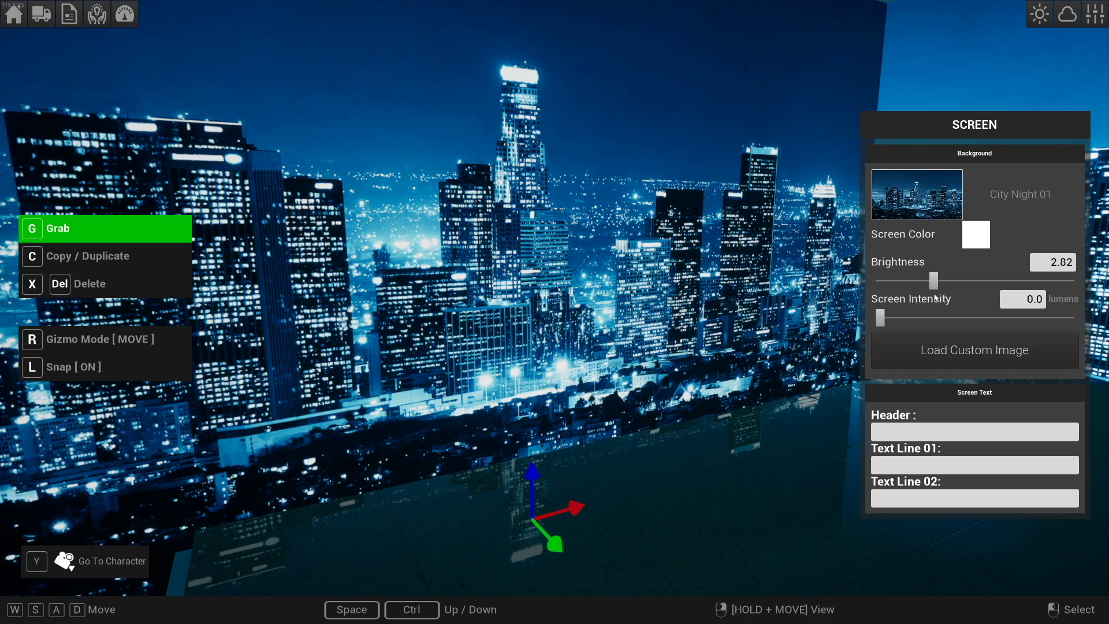
# Select the backdrop screen along the left window wall and reduce its brightness to 2.26.
pyautogui.press('s')
pyautogui.moveTo(768, 295); pyautogui.dragTo(578, 289, button='right')
pyautogui.click(578, 289)
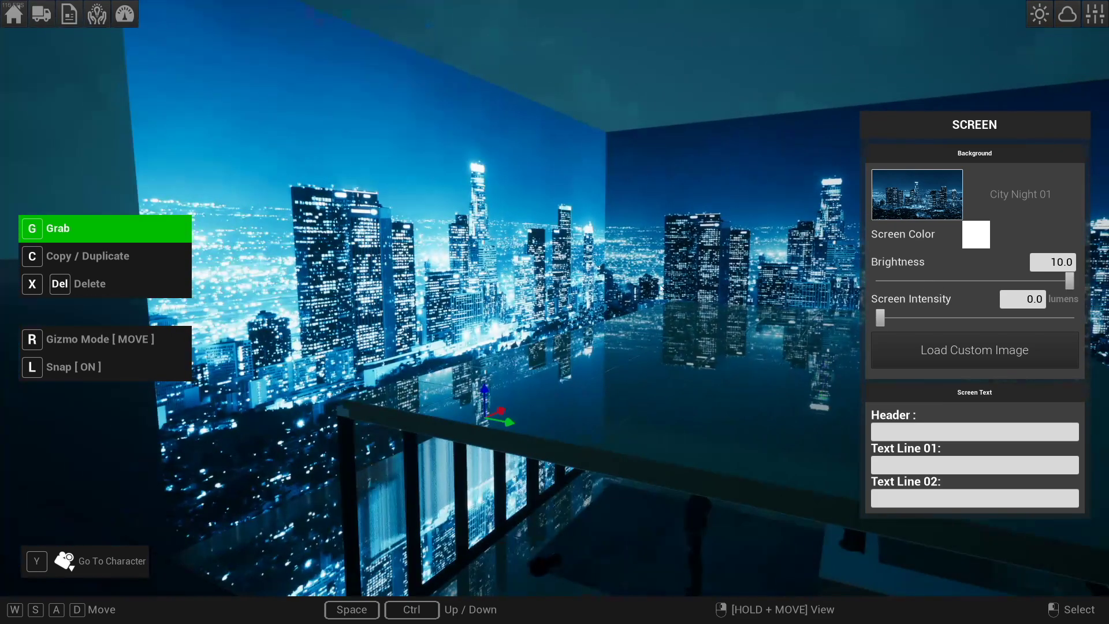
pyautogui.moveTo(1037, 287); pyautogui.dragTo(924, 287)
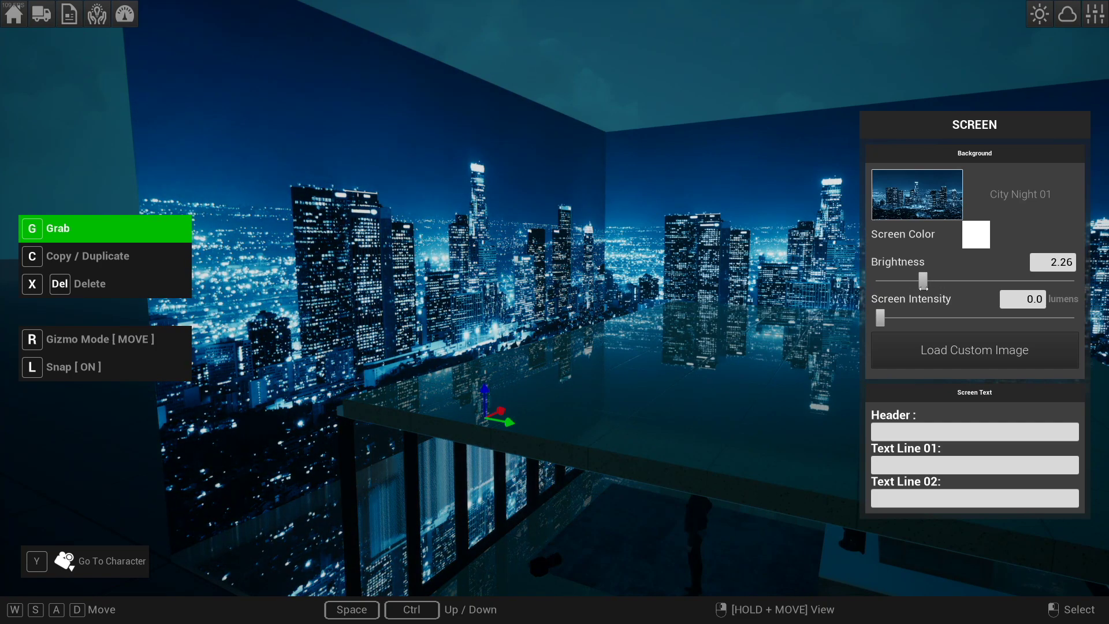
# Select the backdrop screen along the right window wall and reduce its brightness to 2.35.
pyautogui.press('w')
pyautogui.moveTo(641, 263); pyautogui.dragTo(681, 260, button='right')
pyautogui.click(682, 260)
pyautogui.moveTo(1066, 283); pyautogui.dragTo(935, 285)
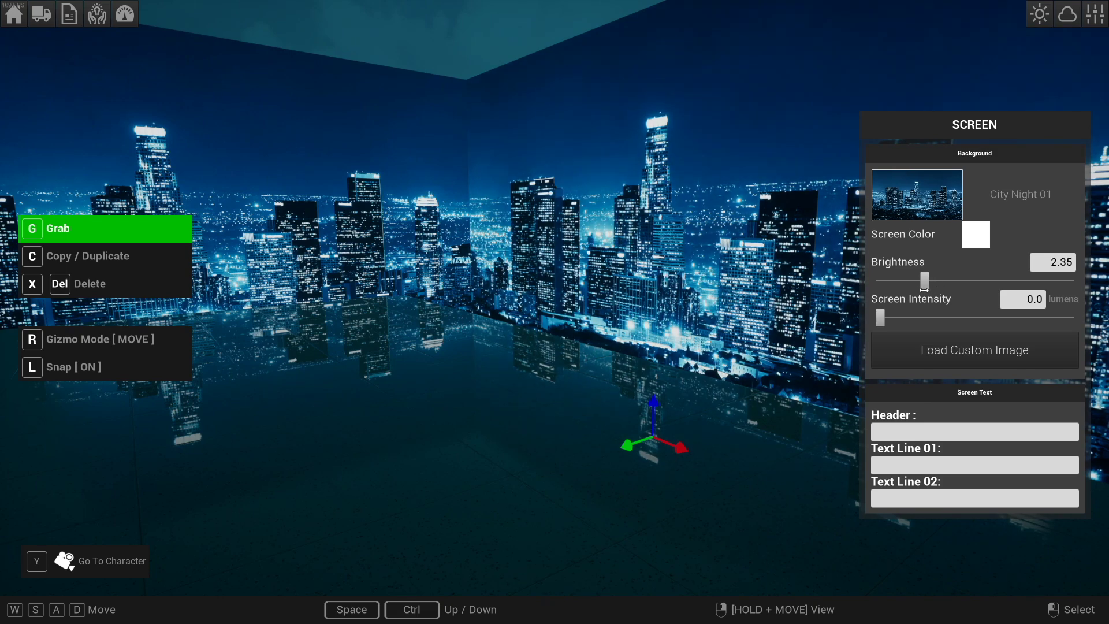
# Enter the camera facing the actor in the office and set its ISO to 200.
pyautogui.press('s')
pyautogui.moveTo(577, 284); pyautogui.dragTo(513, 276, button='right')
pyautogui.click(454, 285)
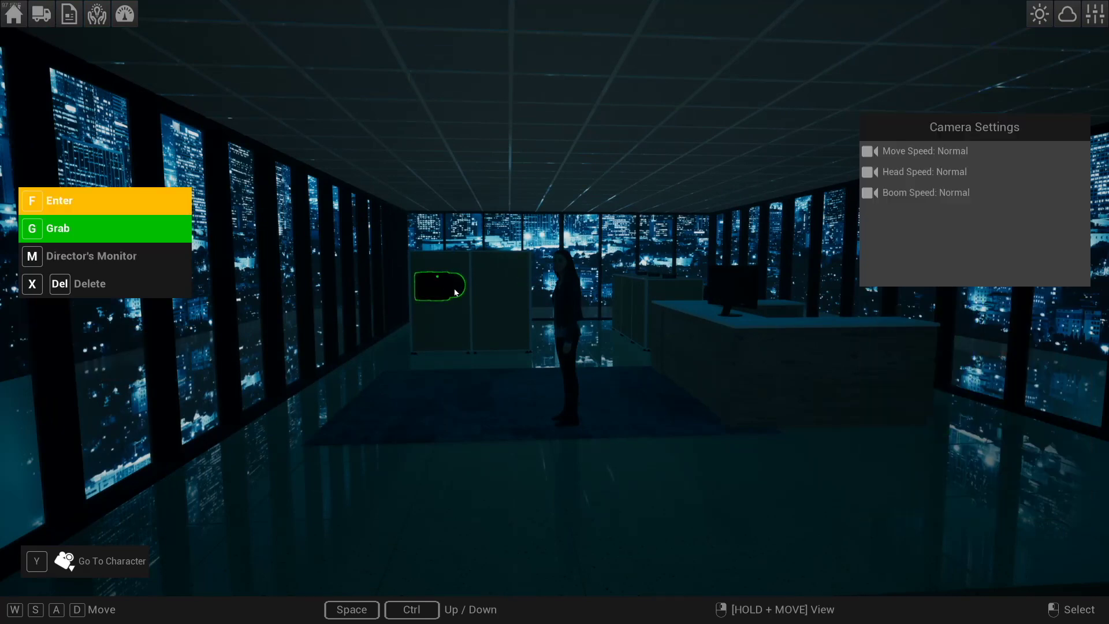
pyautogui.press('f')
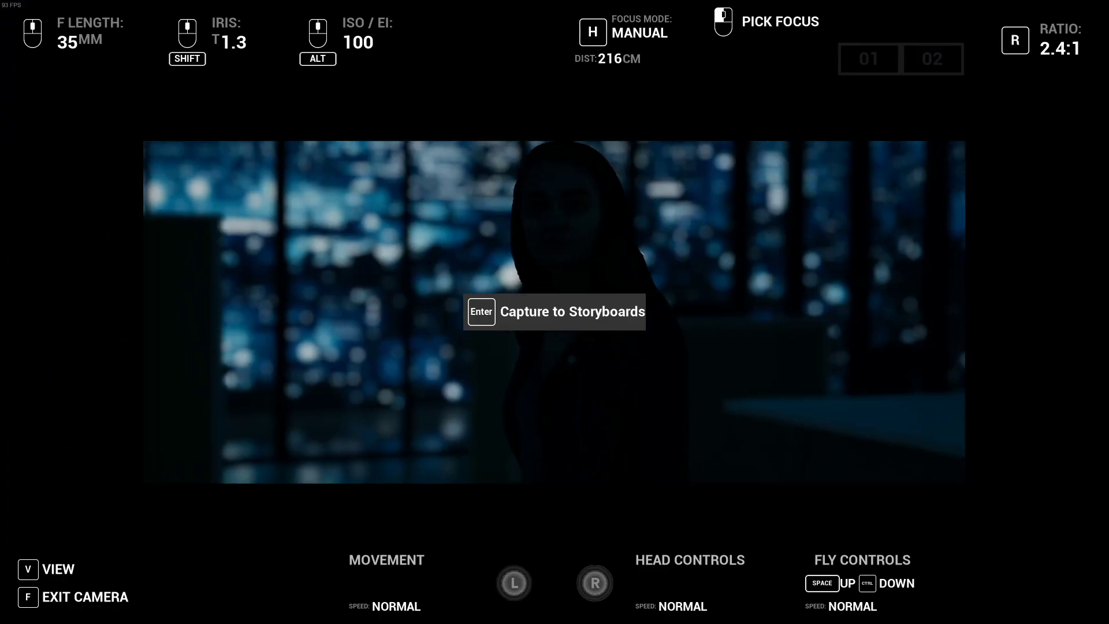
pyautogui.keyDown('alt'); pyautogui.scroll(8, 555, 311); pyautogui.keyUp('alt')
pyautogui.keyDown('alt'); pyautogui.scroll(-7, 554, 312); pyautogui.keyUp('alt')
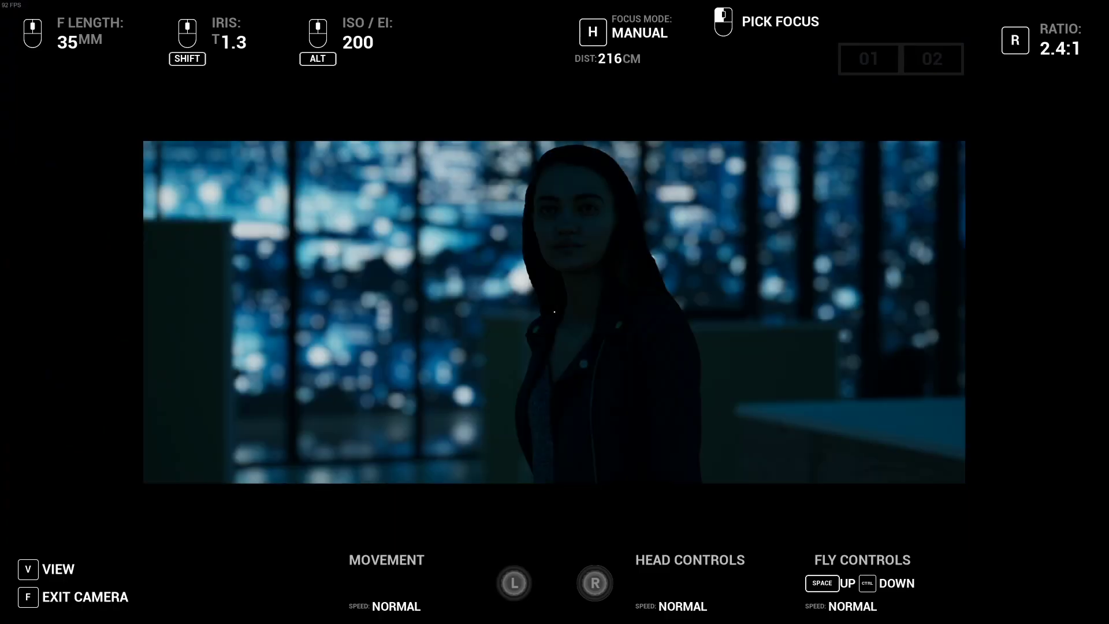
pyautogui.keyDown('alt'); pyautogui.scroll(1, 555, 312); pyautogui.keyUp('alt')
pyautogui.keyDown('alt'); pyautogui.scroll(-1, 555, 312); pyautogui.keyUp('alt')
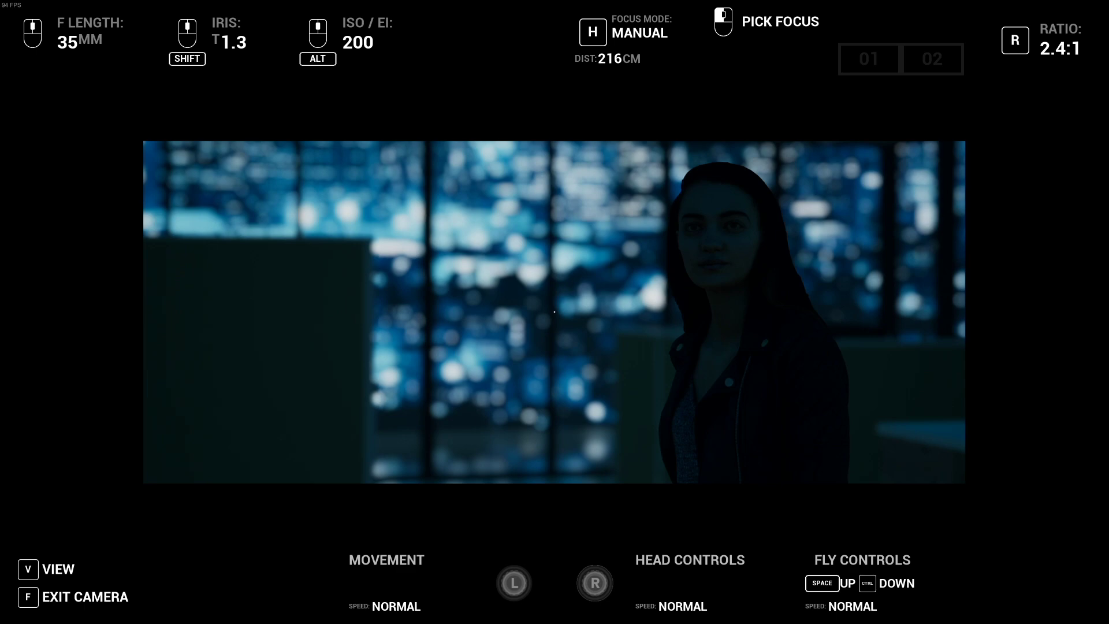
# Pull focus to the background city and back to the actor, and exit the camera.
pyautogui.click(554, 312)
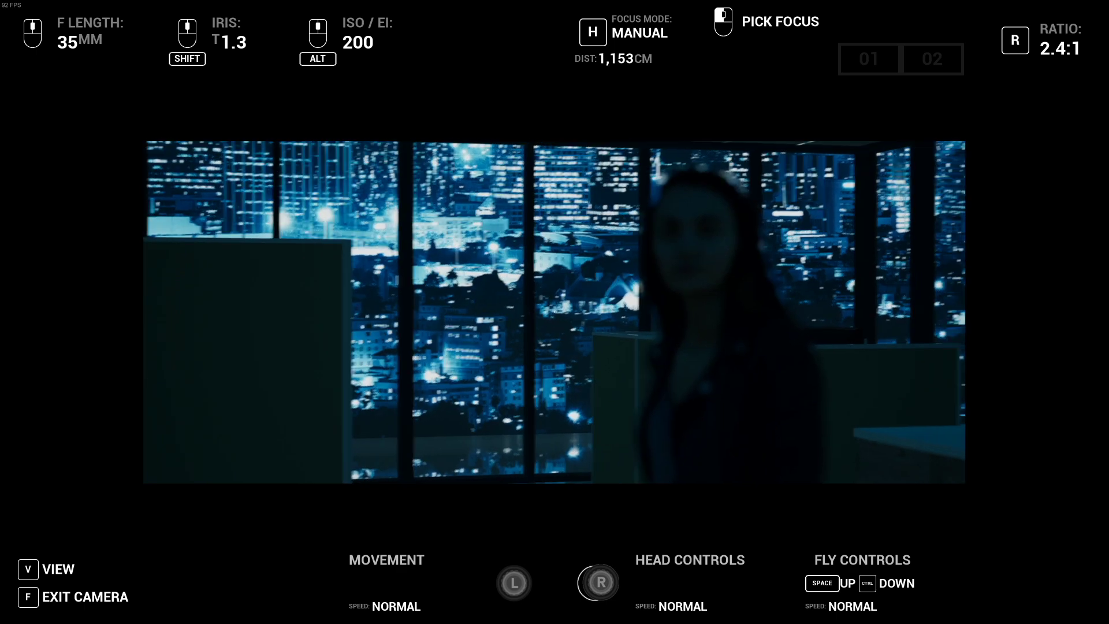
pyautogui.click(554, 312)
pyautogui.press('s')
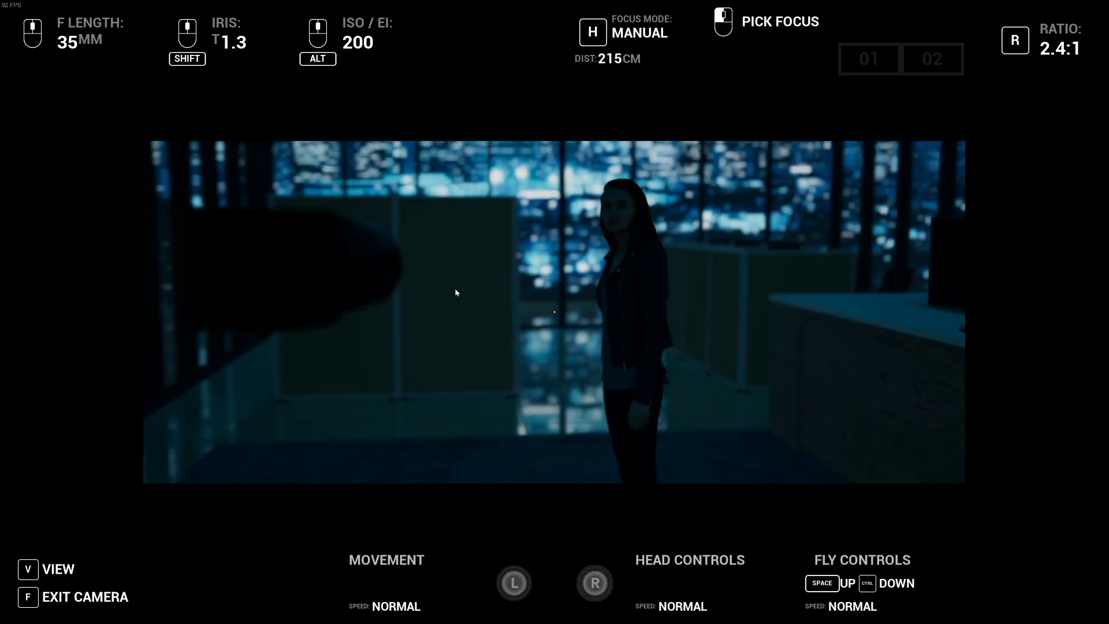
pyautogui.press('f')
# Select the camera from above the office and open its Director's Monitor.
pyautogui.moveTo(554, 312); pyautogui.dragTo(693, 326, button='right')
pyautogui.press('s')
pyautogui.press('space')
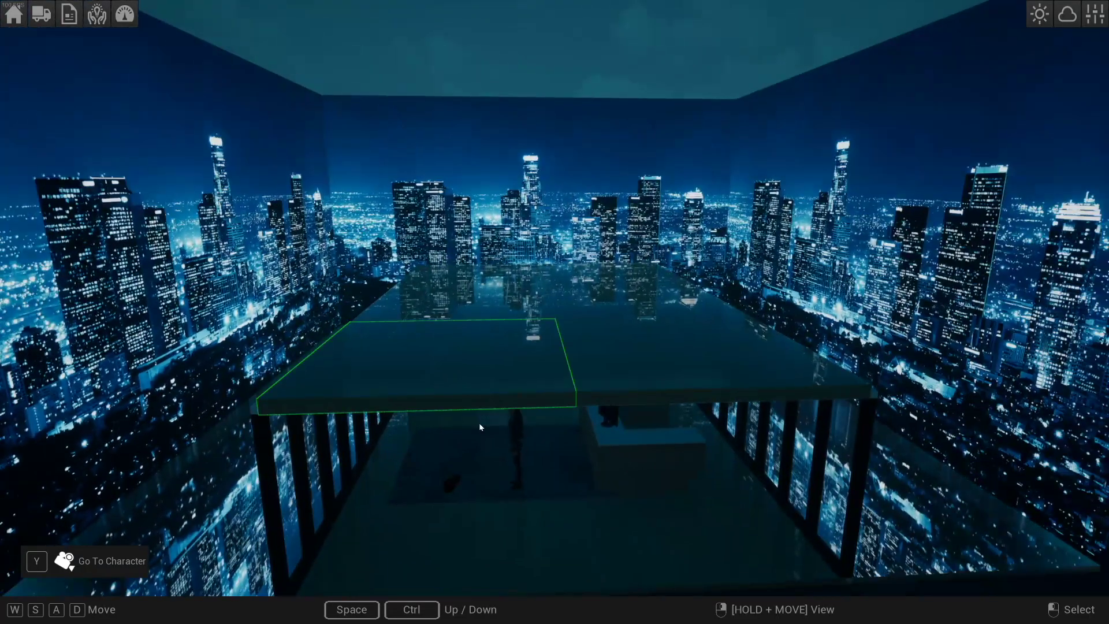
pyautogui.click(454, 483)
pyautogui.press('m')
pyautogui.moveTo(565, 368); pyautogui.dragTo(546, 300, button='right')
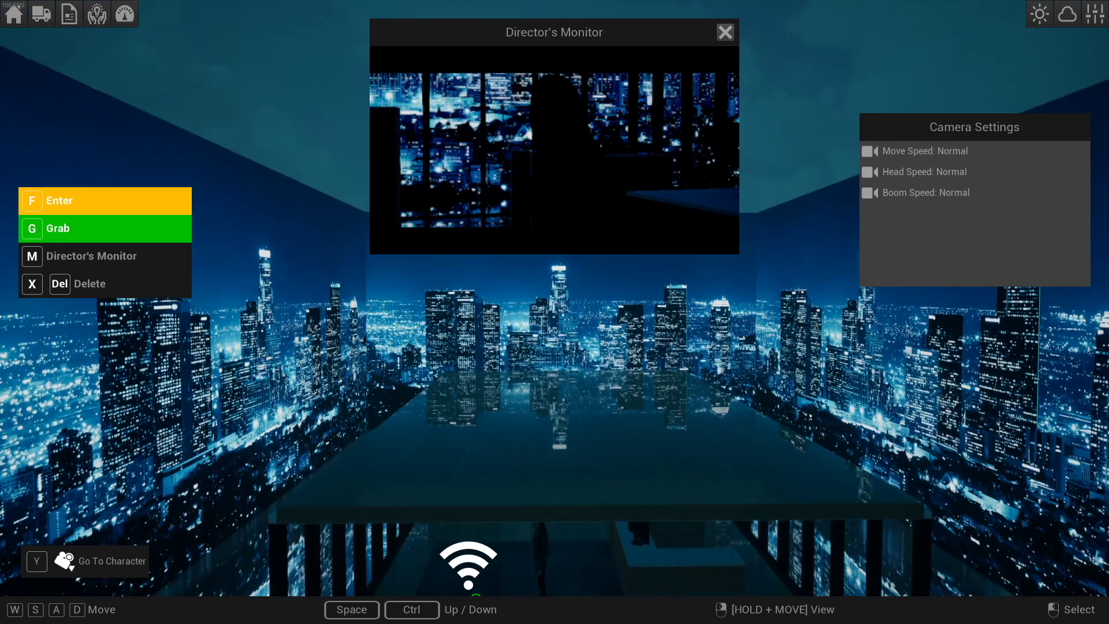
# Select the backdrop screen behind the office and frame the whole set with the Director's Monitor open.
pyautogui.moveTo(535, 388); pyautogui.dragTo(554, 412, button='right')
pyautogui.press('s')
pyautogui.click(536, 387)
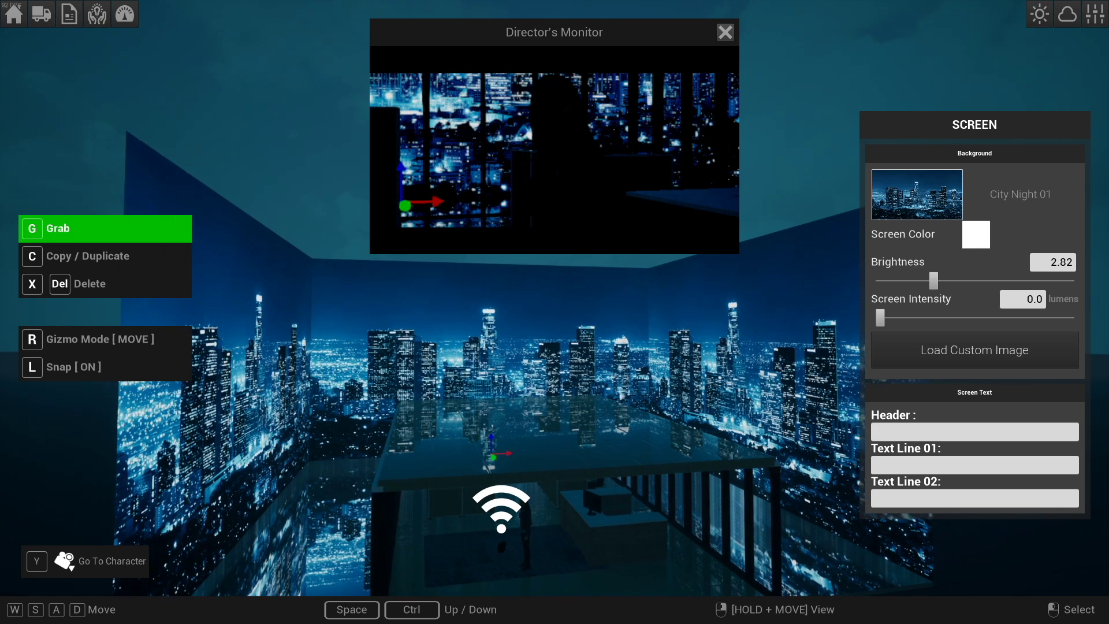
pyautogui.press('s')
pyautogui.press('w')
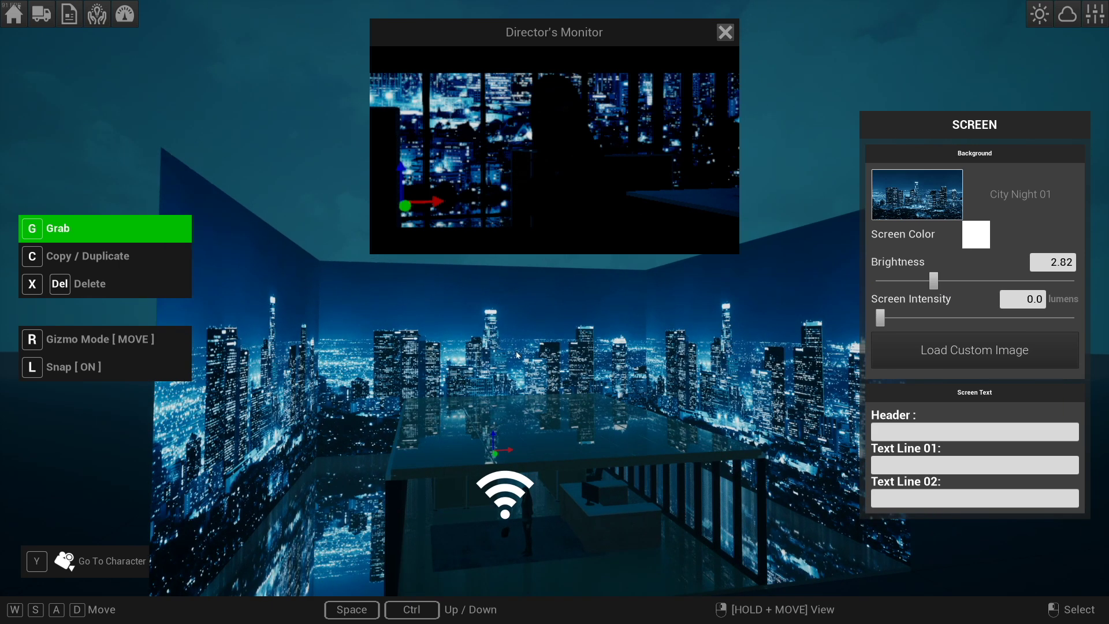
pyautogui.moveTo(518, 355); pyautogui.dragTo(523, 340, button='right')
pyautogui.press('ctrl')
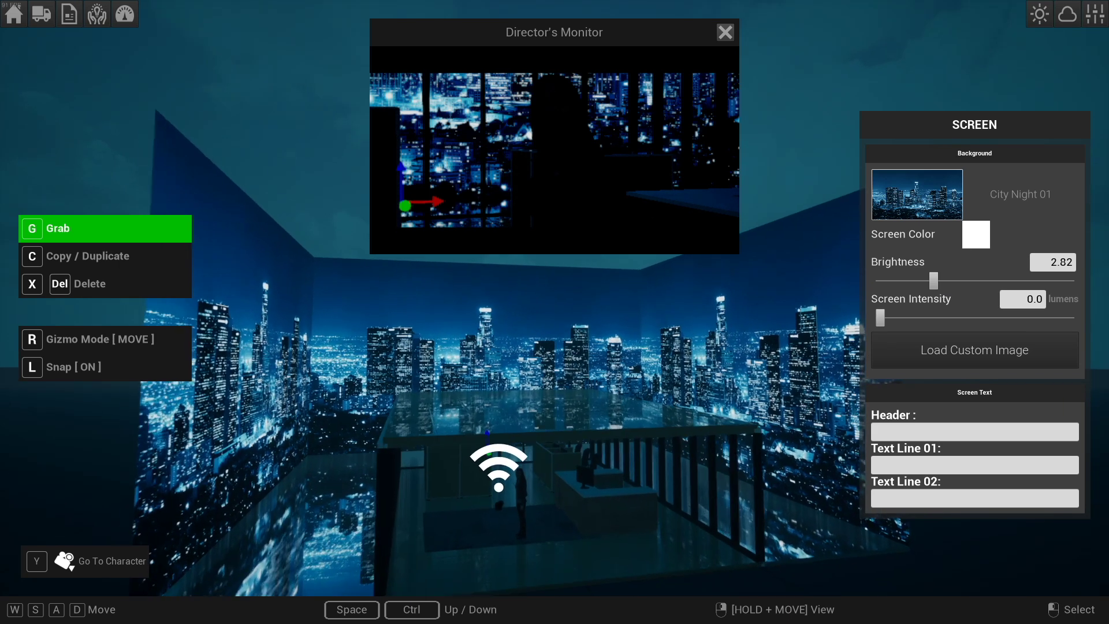
pyautogui.moveTo(550, 376); pyautogui.dragTo(543, 374, button='right')
pyautogui.press('w')
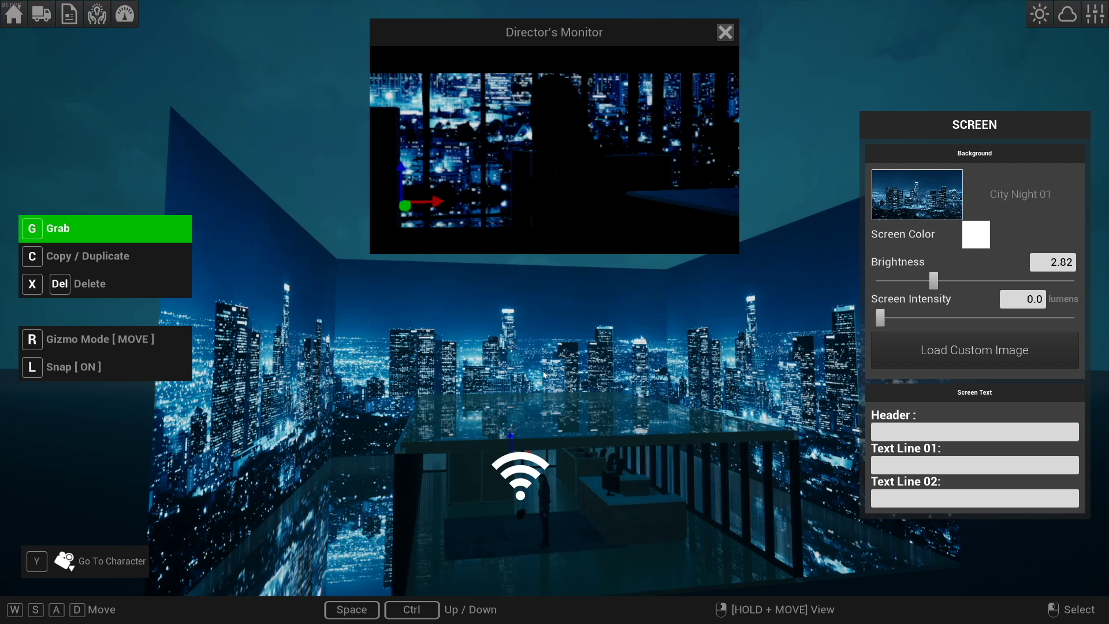
# Lower the backdrop screen behind the office to bring more of the skyline into the camera's shot.
pyautogui.click(348, 254)
pyautogui.click(503, 339)
pyautogui.press('pagedown')
pyautogui.press('pagedown')
pyautogui.press('pagedown')
pyautogui.press('pagedown')
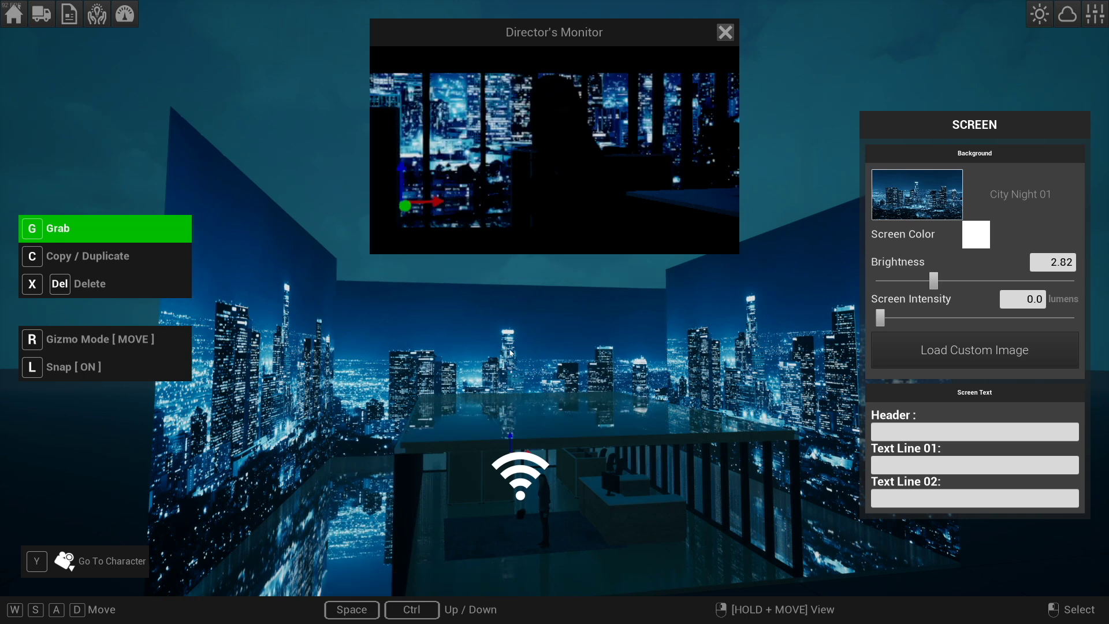
# Lower the rear backdrop screen further until its building tops and night sky show through the windows in the Director's Monitor.
pyautogui.press('pageup')
pyautogui.press('pageup')
pyautogui.press('pageup')
pyautogui.press('pageup')
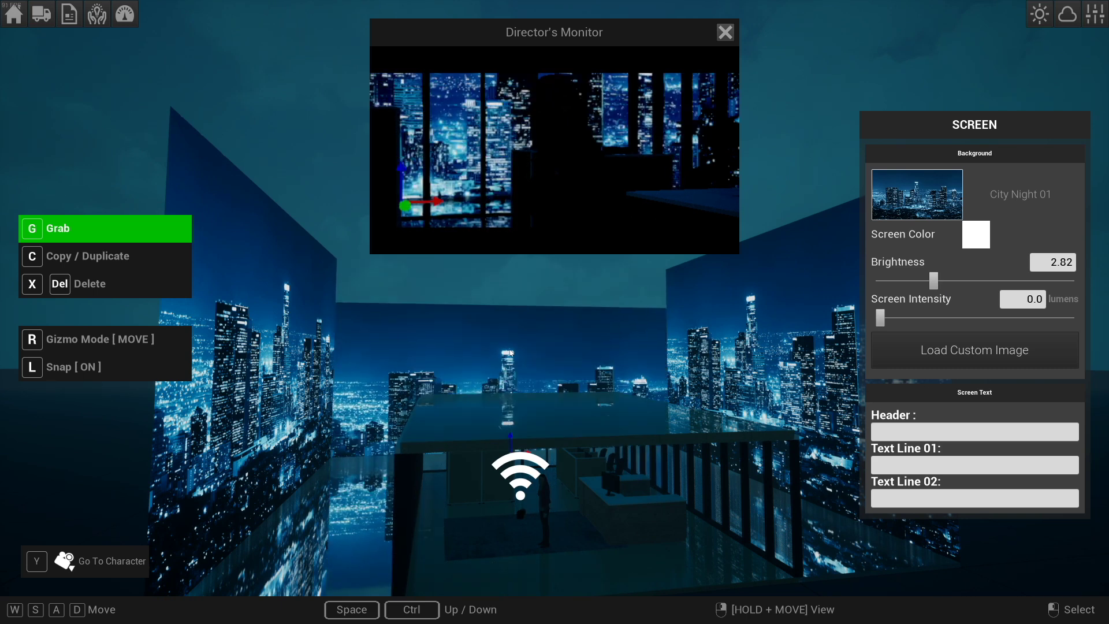
pyautogui.press('pagedown')
pyautogui.press('pagedown')
pyautogui.press('pagedown')
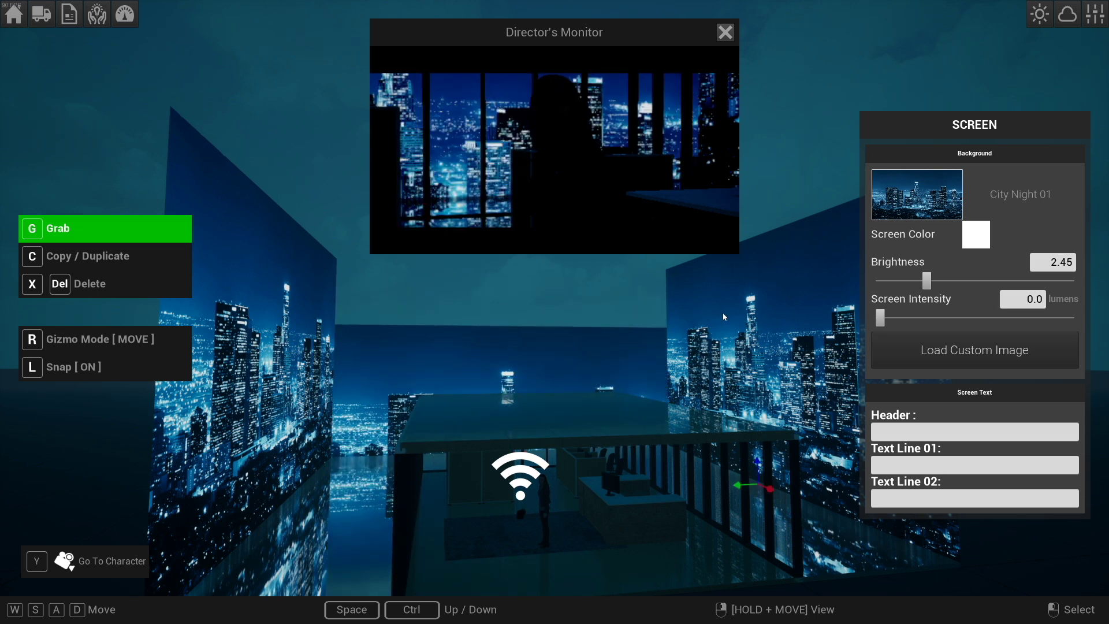
# Lower both side backdrop screens until their top edges line up with the rear screen.
pyautogui.press('ctrl')
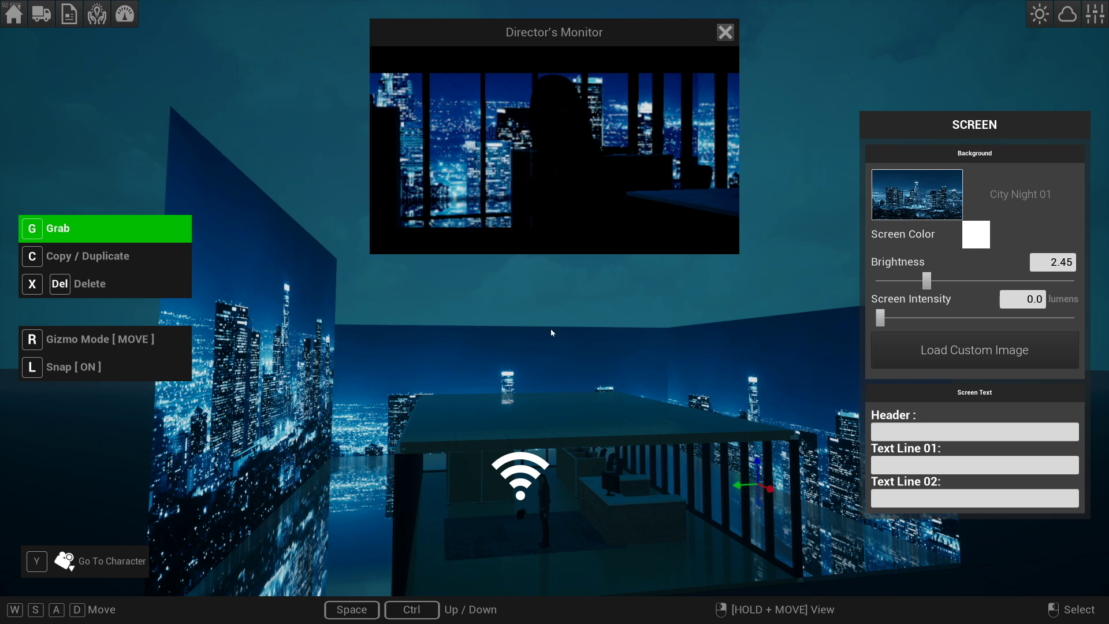
pyautogui.click(325, 342)
pyautogui.press('ctrl')
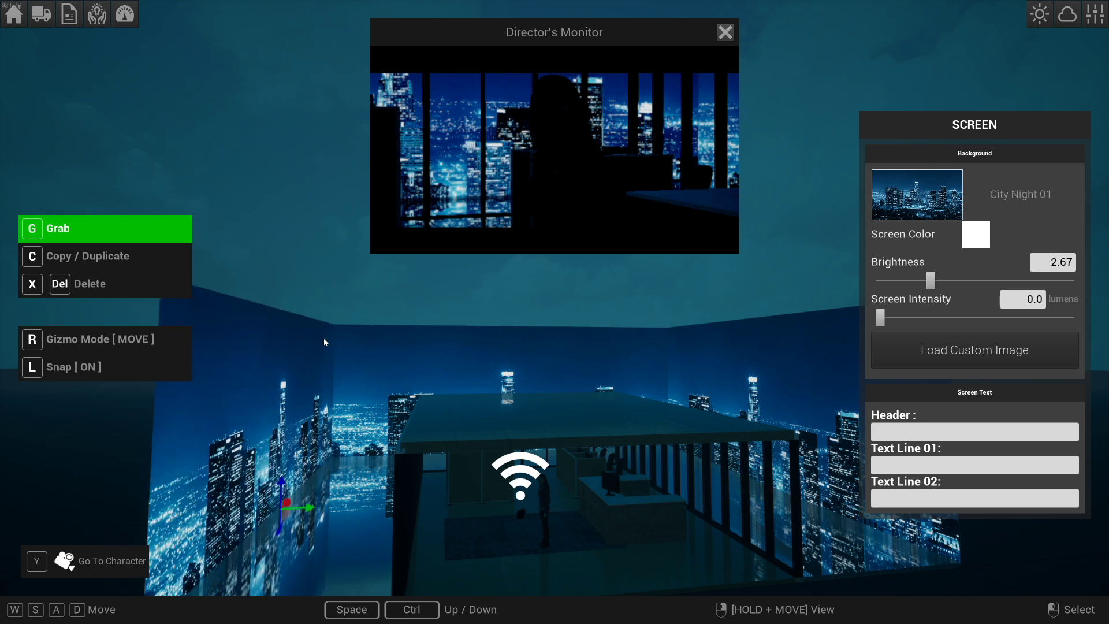
pyautogui.press('ctrl')
# Select the camera inside the office and enter it to look at the shot.
pyautogui.moveTo(563, 361)
pyautogui.mouseDown(button='right')
pyautogui.moveTo(562, 372)
pyautogui.moveTo(594, 372)
pyautogui.moveTo(569, 372)
pyautogui.mouseUp(button='right')
pyautogui.press('w')
pyautogui.press('space')
pyautogui.press('space')
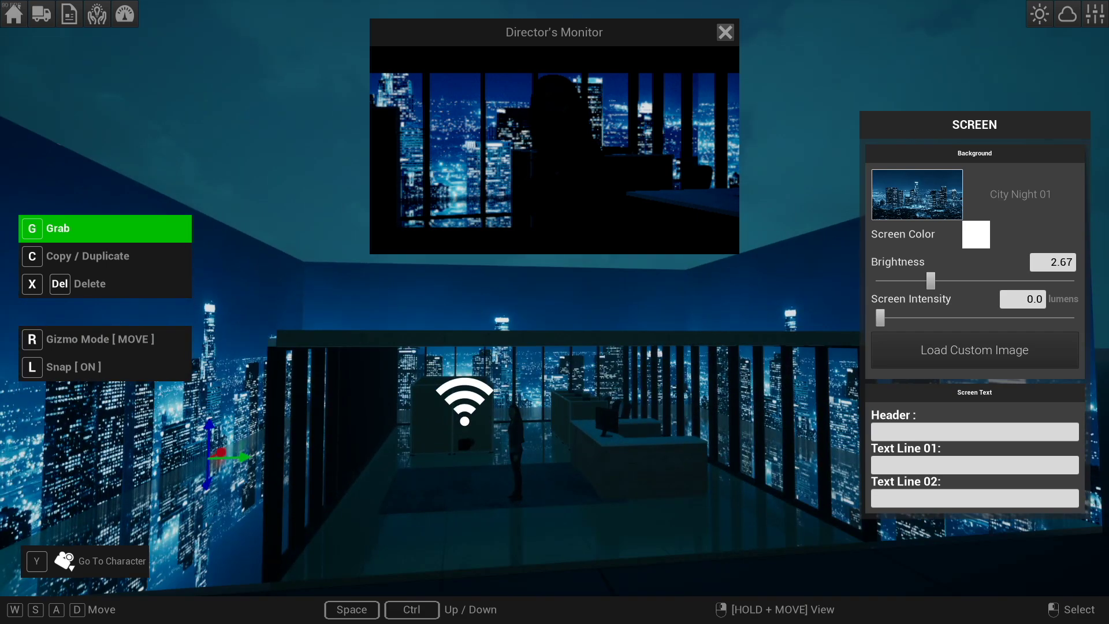
pyautogui.press('w')
pyautogui.press('ctrl')
pyautogui.click(511, 360)
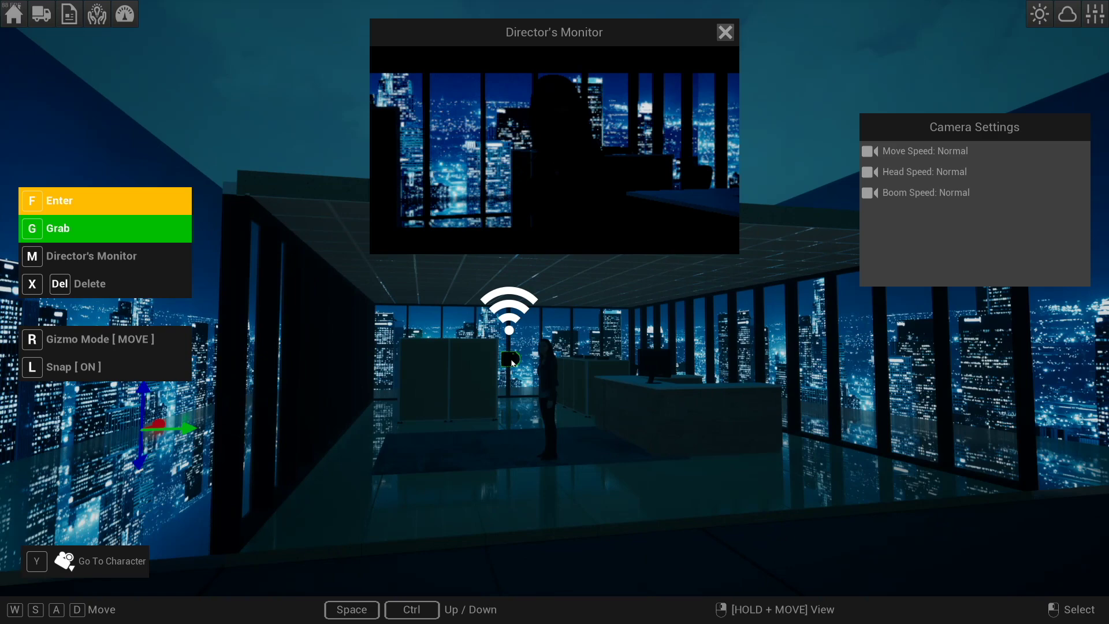
pyautogui.press('f')
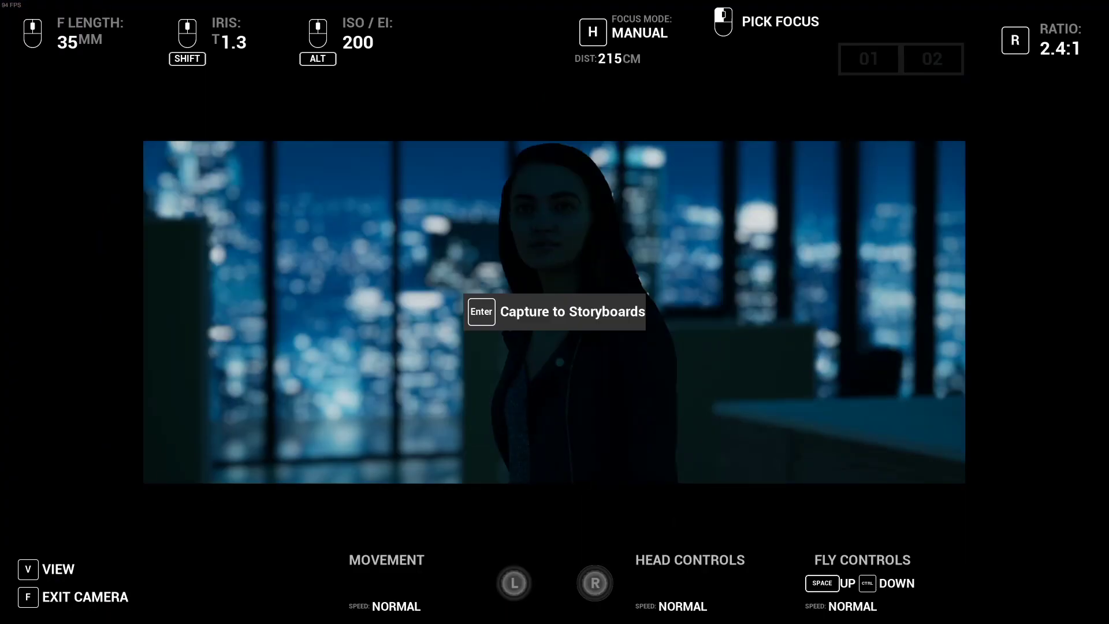
# Pull focus to the skyline beyond the windows, return it to the actor, and leave the camera view.
pyautogui.click(555, 312)
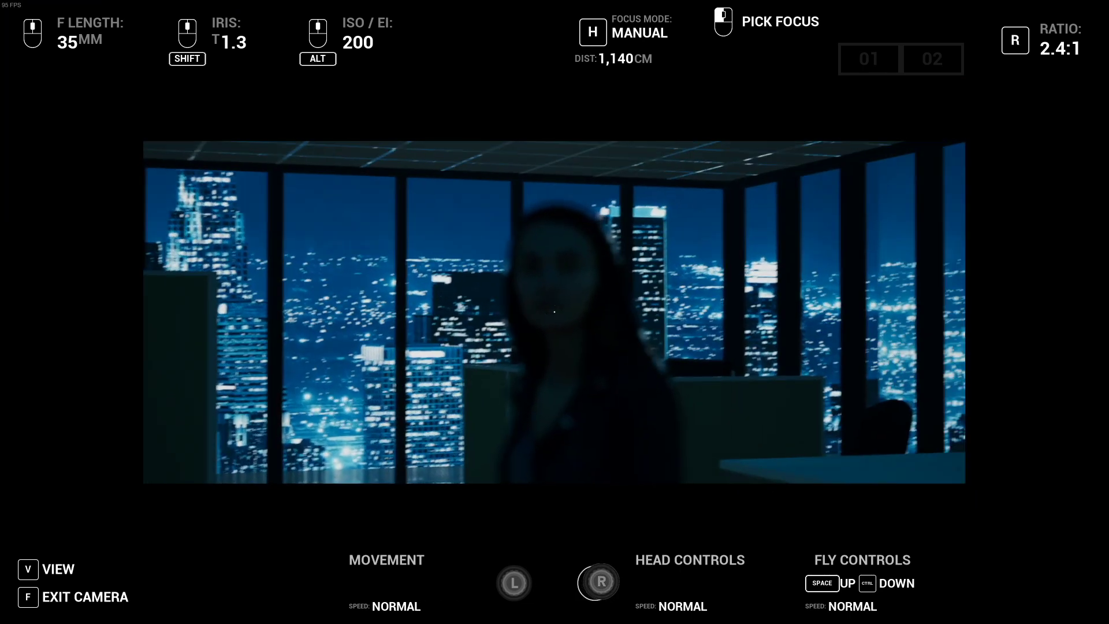
pyautogui.click(555, 312)
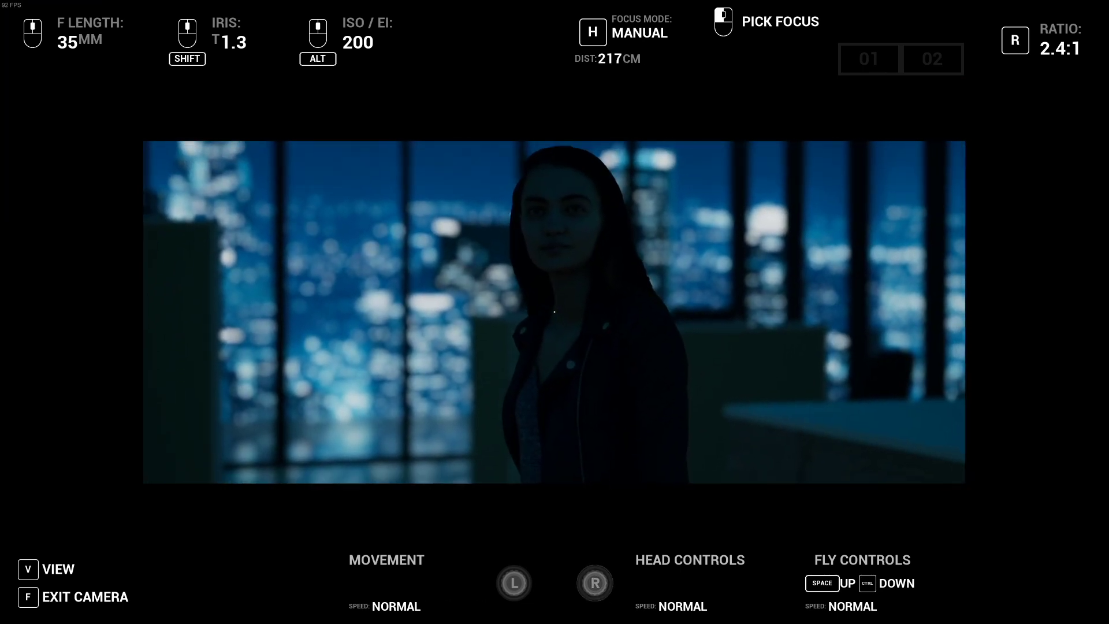
pyautogui.press('y')
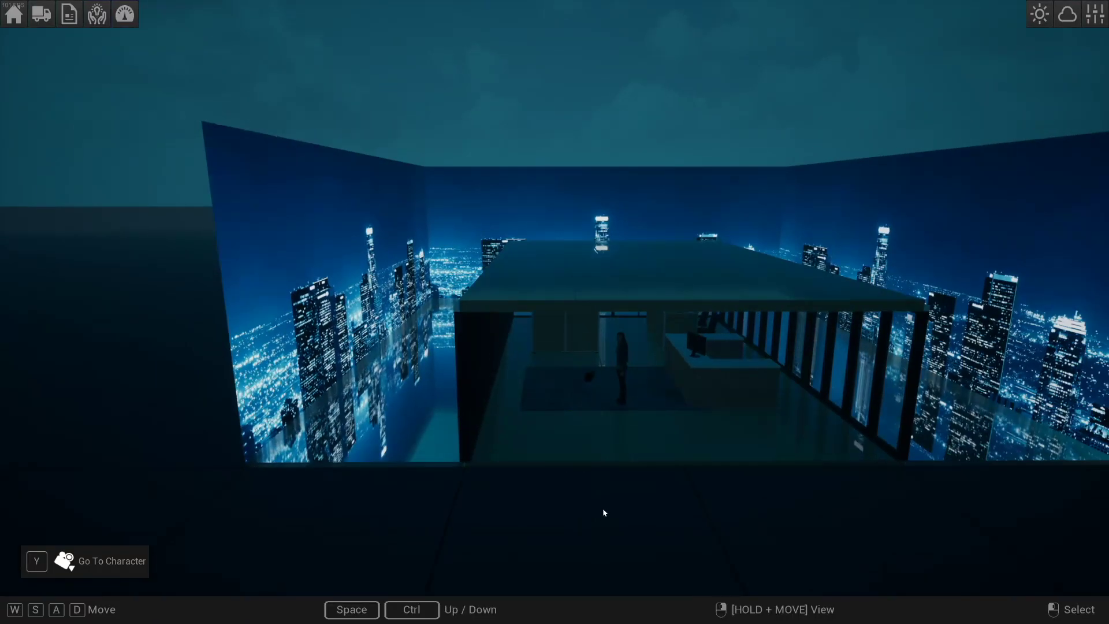
# Place a PAR 18K light on the ground outside the side backdrop screen, aimed toward the office.
pyautogui.press('s')
pyautogui.moveTo(603, 509); pyautogui.dragTo(650, 453, button='right')
pyautogui.press('ctrl')
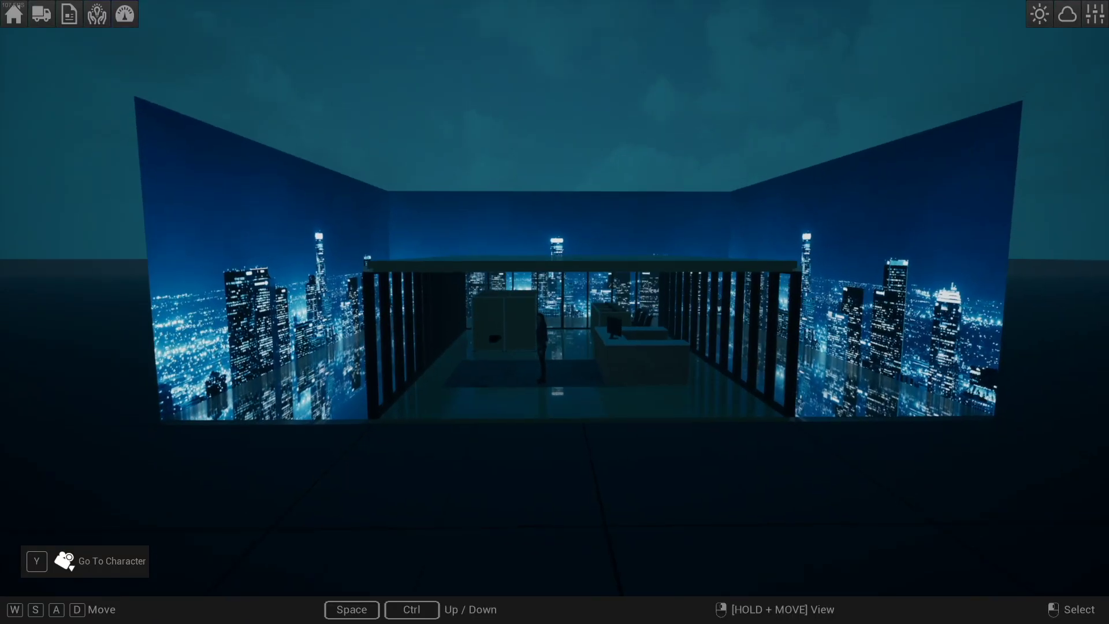
pyautogui.press('w')
pyautogui.moveTo(606, 505); pyautogui.dragTo(582, 458, button='right')
pyautogui.press('w')
pyautogui.press('a')
pyautogui.press('s')
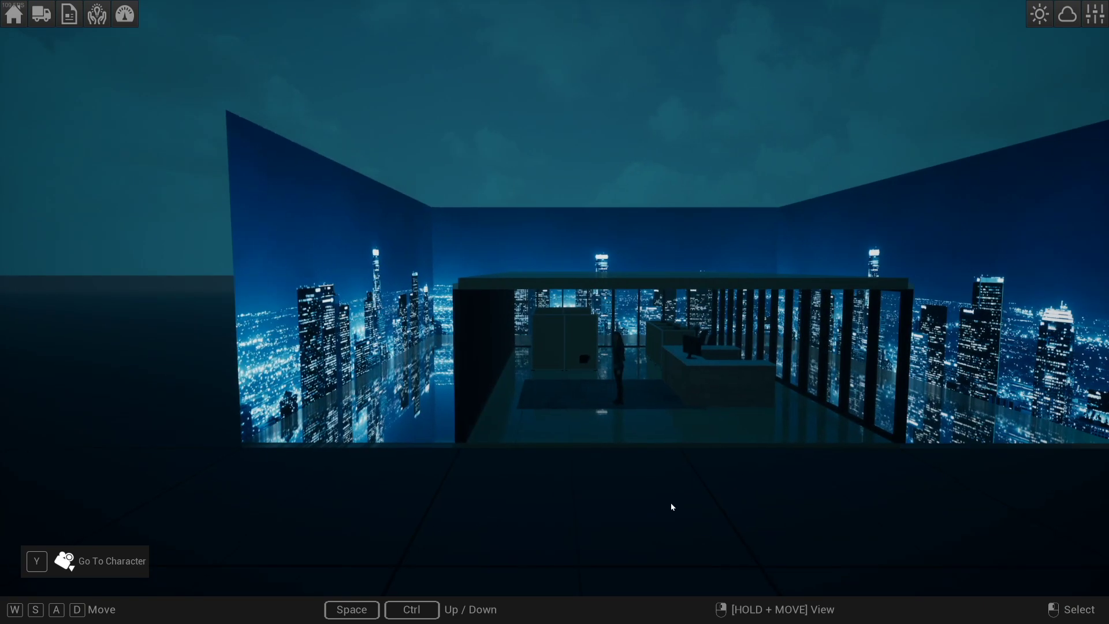
pyautogui.press('Tab')
pyautogui.click(422, 147)
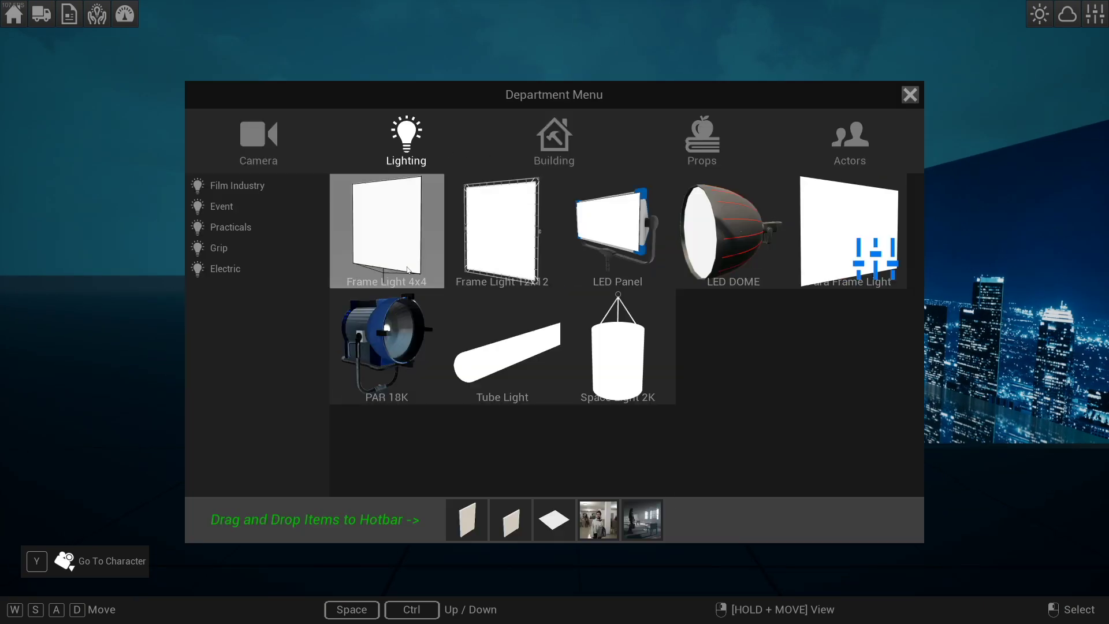
pyautogui.click(391, 327)
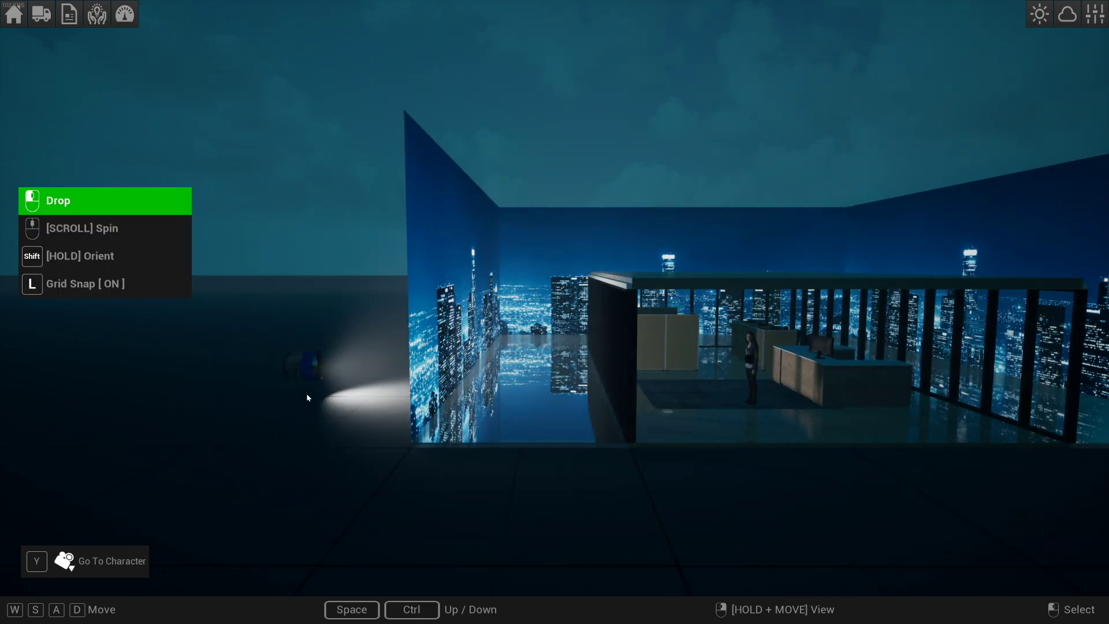
pyautogui.click(287, 396)
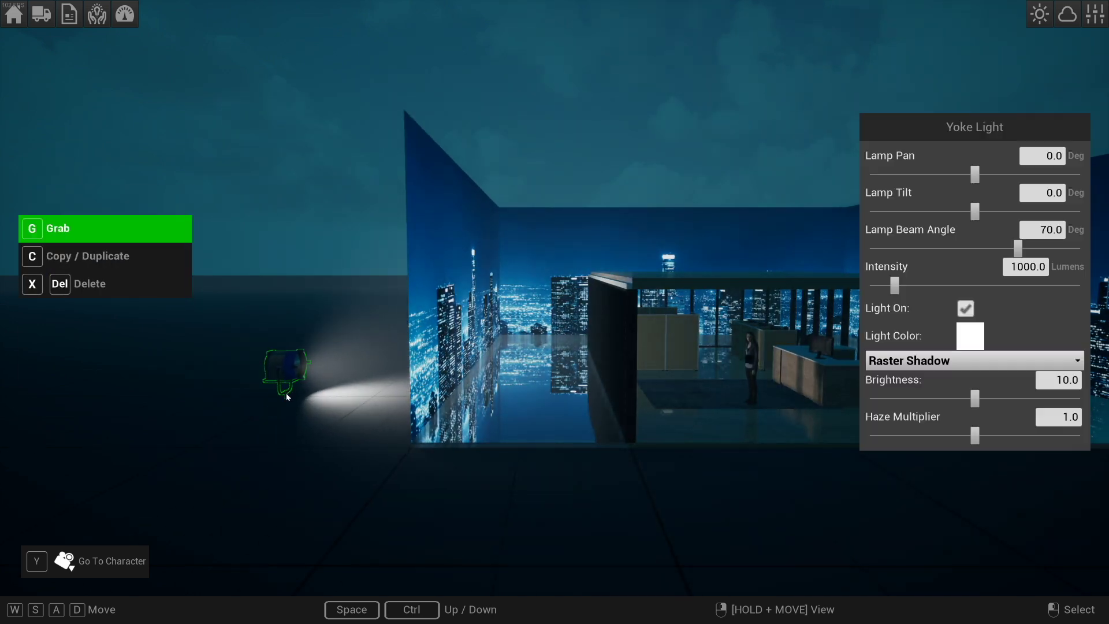
# Raise the PAR light well above the ground and set its lamp tilt to 10.86 degrees.
pyautogui.click(293, 387)
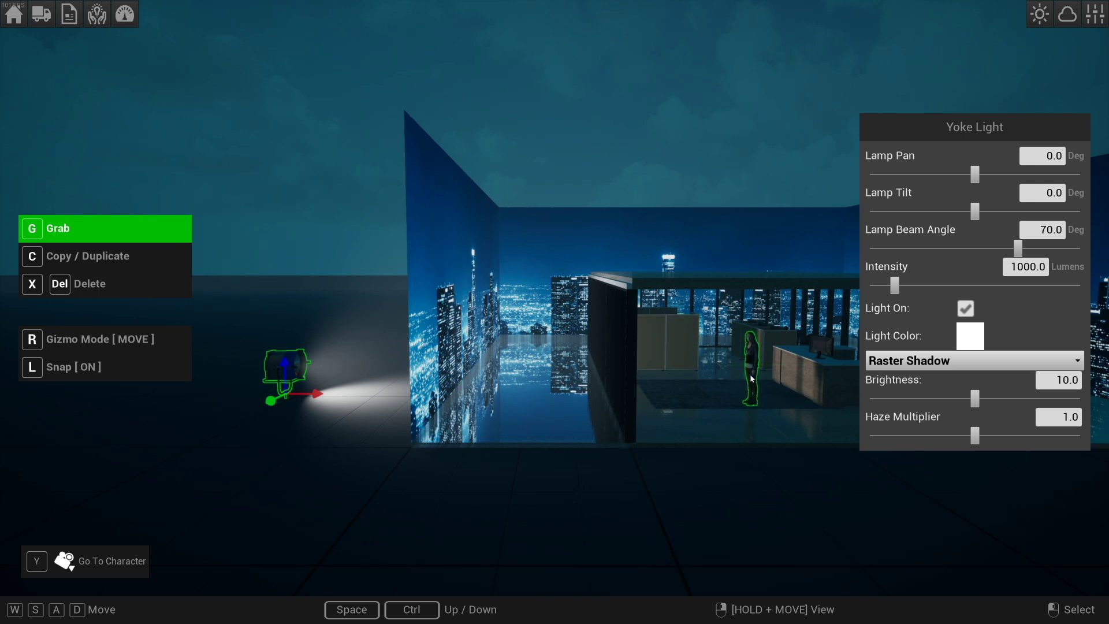
pyautogui.scroll(3, 349, 462)
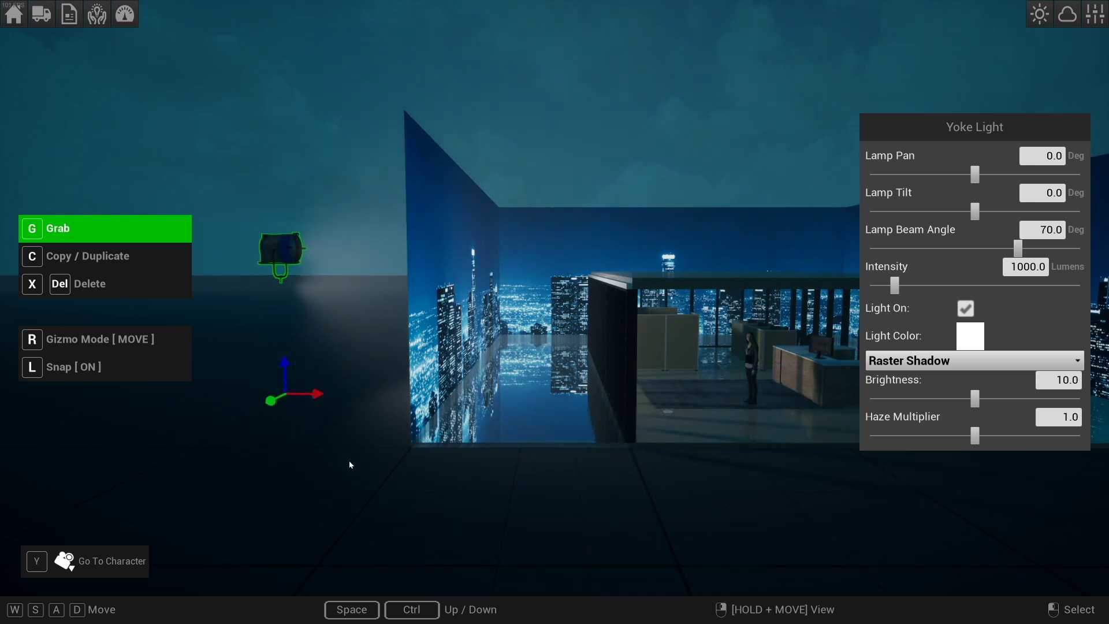
pyautogui.moveTo(984, 212)
pyautogui.mouseDown()
pyautogui.moveTo(1015, 212)
pyautogui.moveTo(994, 214)
pyautogui.mouseUp()
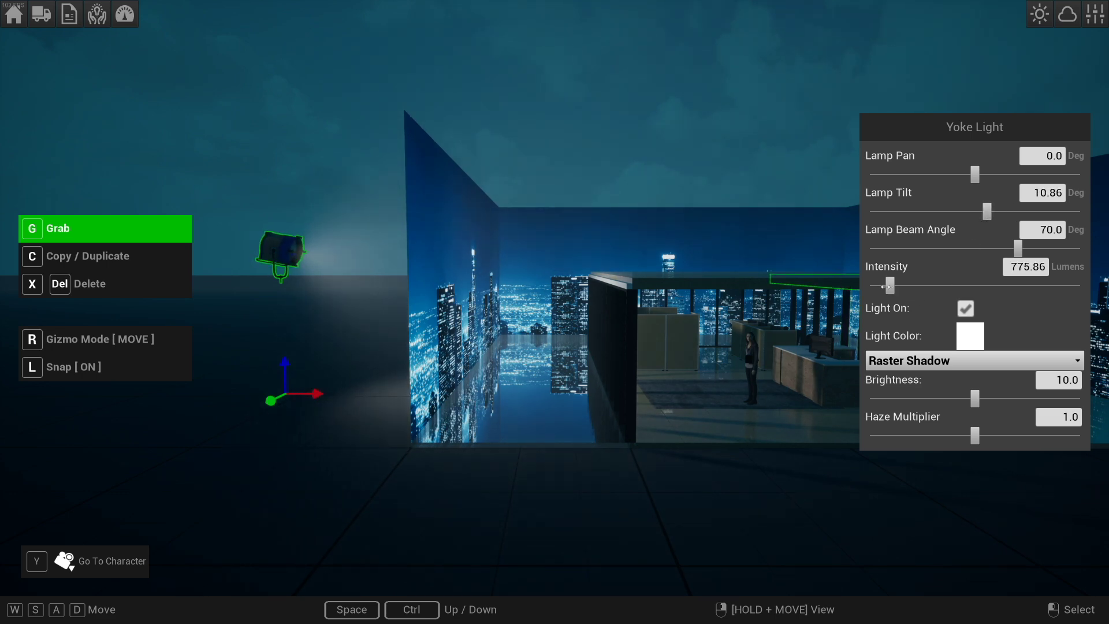
# Set the PAR light's intensity to 1594.83 lumens and its haze multiplier to 0.
pyautogui.moveTo(886, 286); pyautogui.dragTo(907, 285)
pyautogui.press('d')
pyautogui.moveTo(670, 484); pyautogui.dragTo(668, 485, button='right')
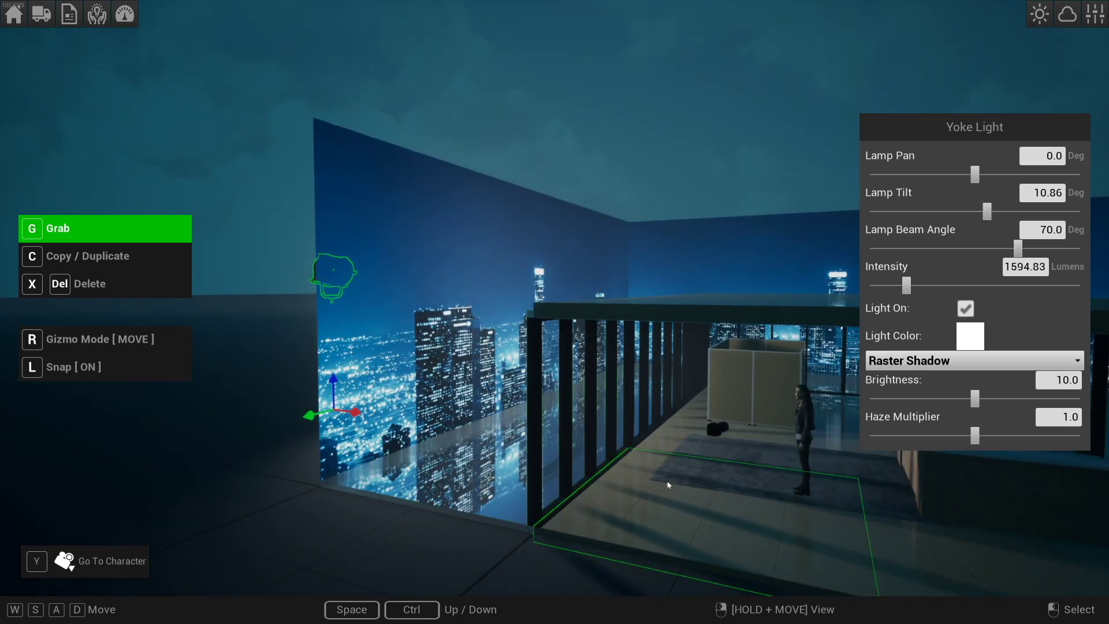
pyautogui.moveTo(975, 442); pyautogui.dragTo(866, 443)
pyautogui.moveTo(760, 442); pyautogui.dragTo(762, 442, button='right')
pyautogui.press('a')
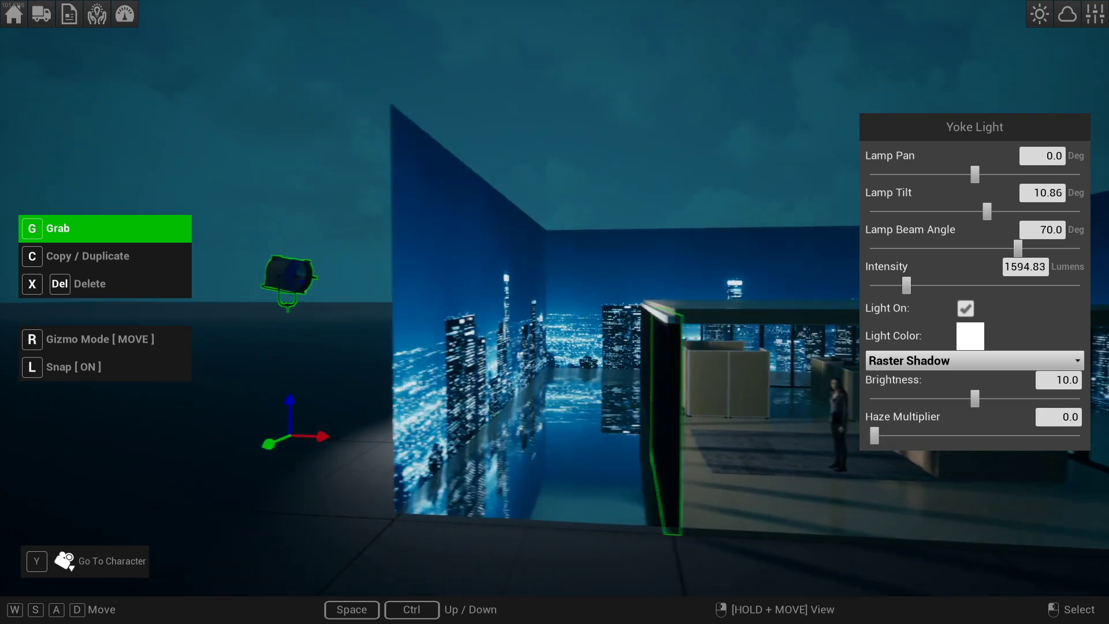
# Tint the PAR light cyan with hue 180.95 and saturation 0.68, and close the colour selector.
pyautogui.press('d')
pyautogui.click(973, 341)
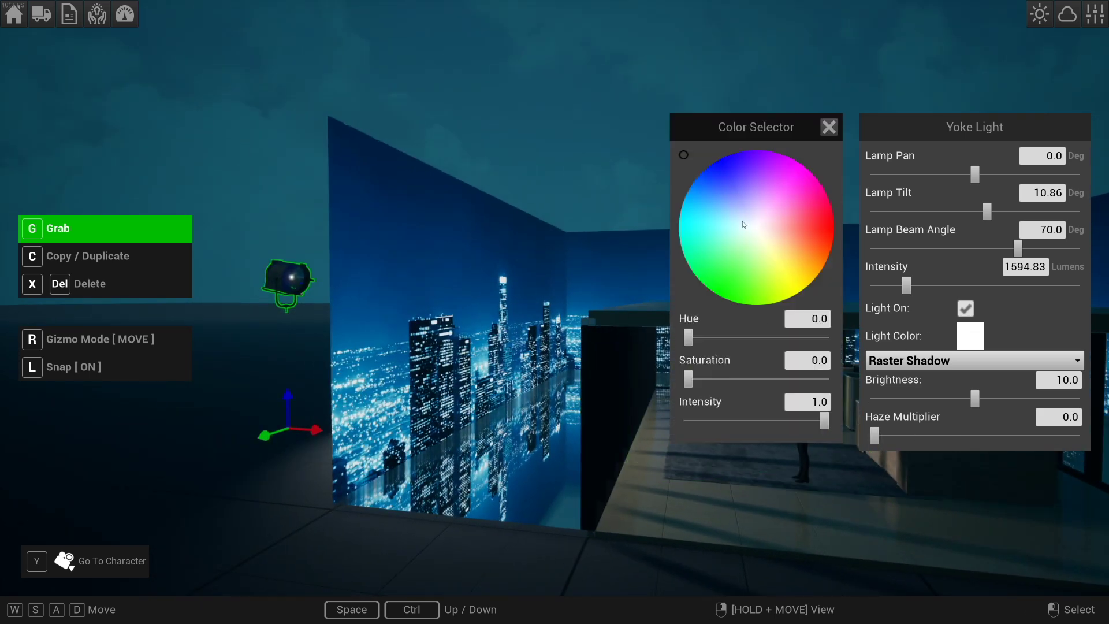
pyautogui.moveTo(706, 209); pyautogui.dragTo(705, 209)
pyautogui.press('d')
pyautogui.moveTo(624, 231); pyautogui.dragTo(628, 231, button='right')
pyautogui.press('s')
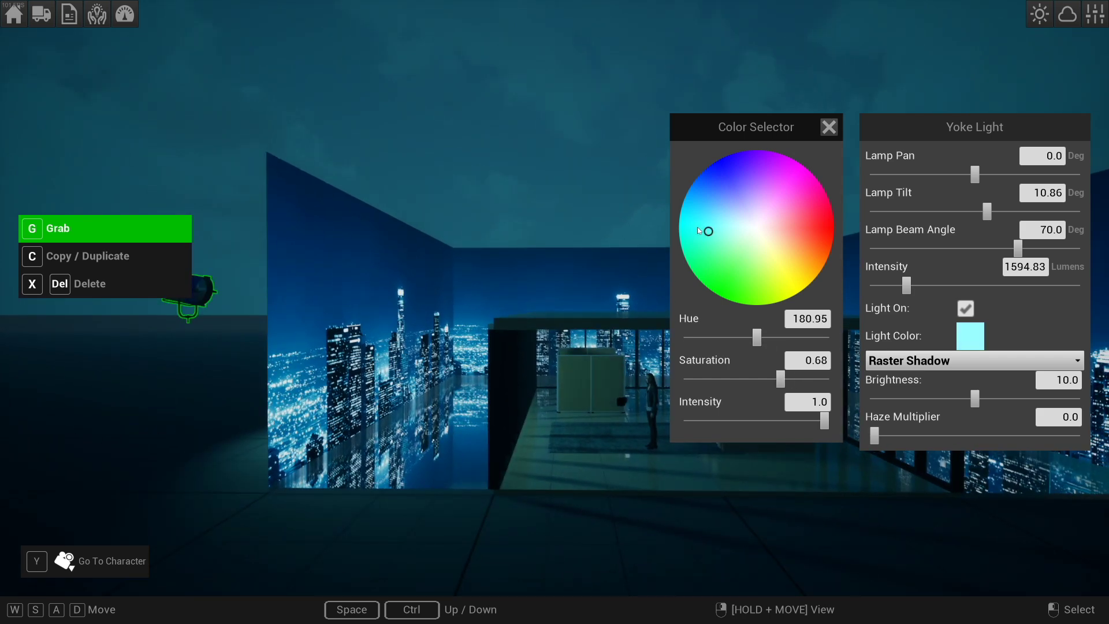
pyautogui.click(828, 128)
pyautogui.press('s')
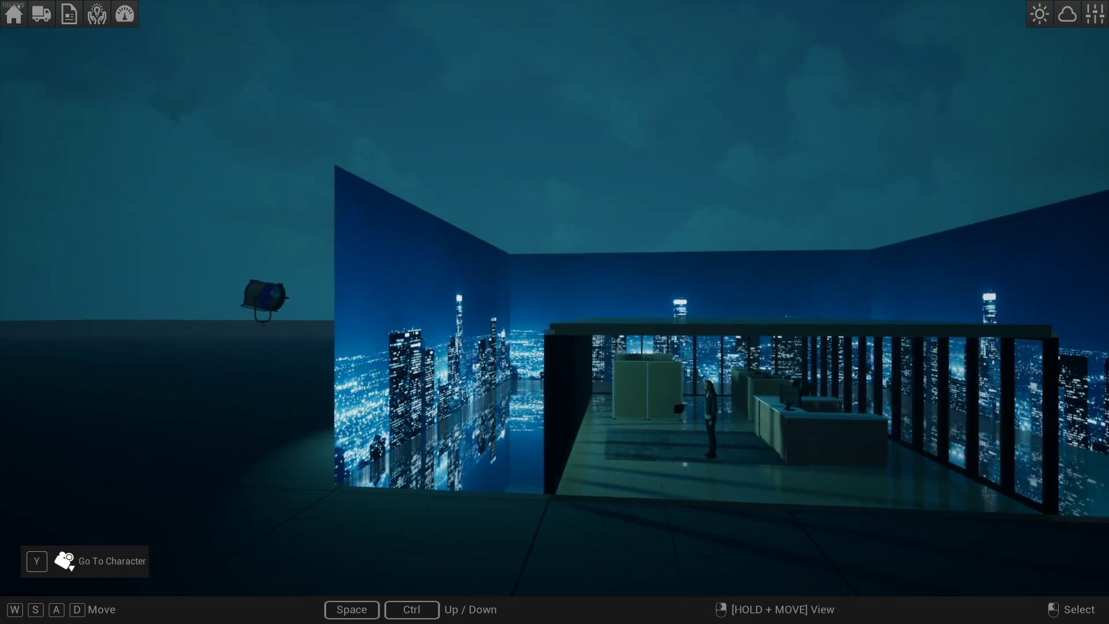
# Change the PAR light's colour to light blue with hue 200.63 and saturation 0.69, and deselect it.
pyautogui.click(966, 331)
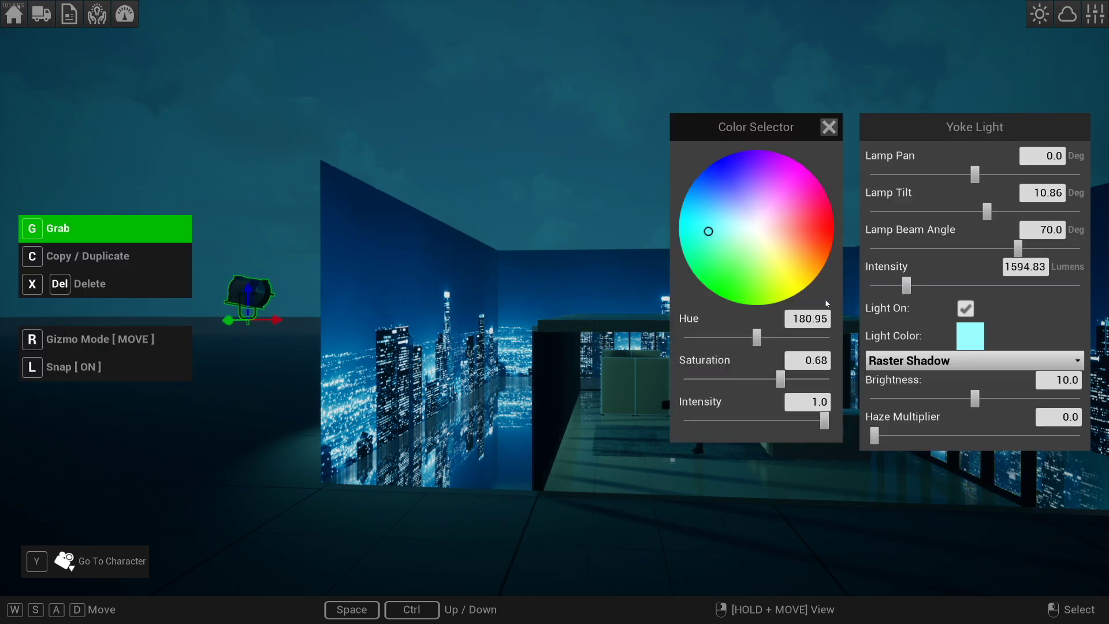
pyautogui.click(710, 217)
pyautogui.press('d')
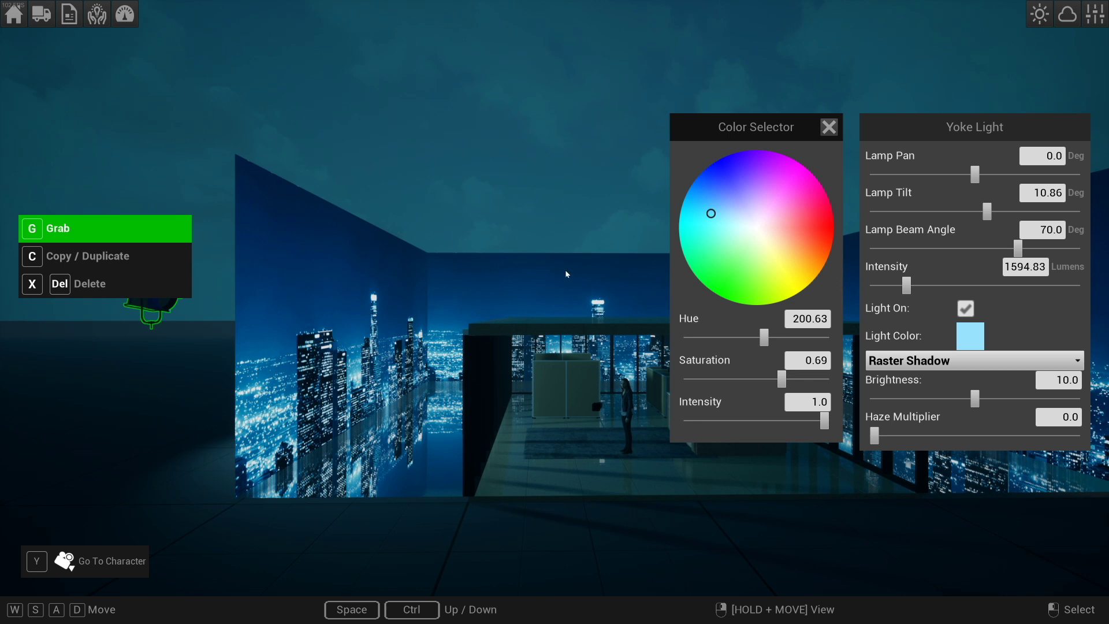
pyautogui.click(577, 205)
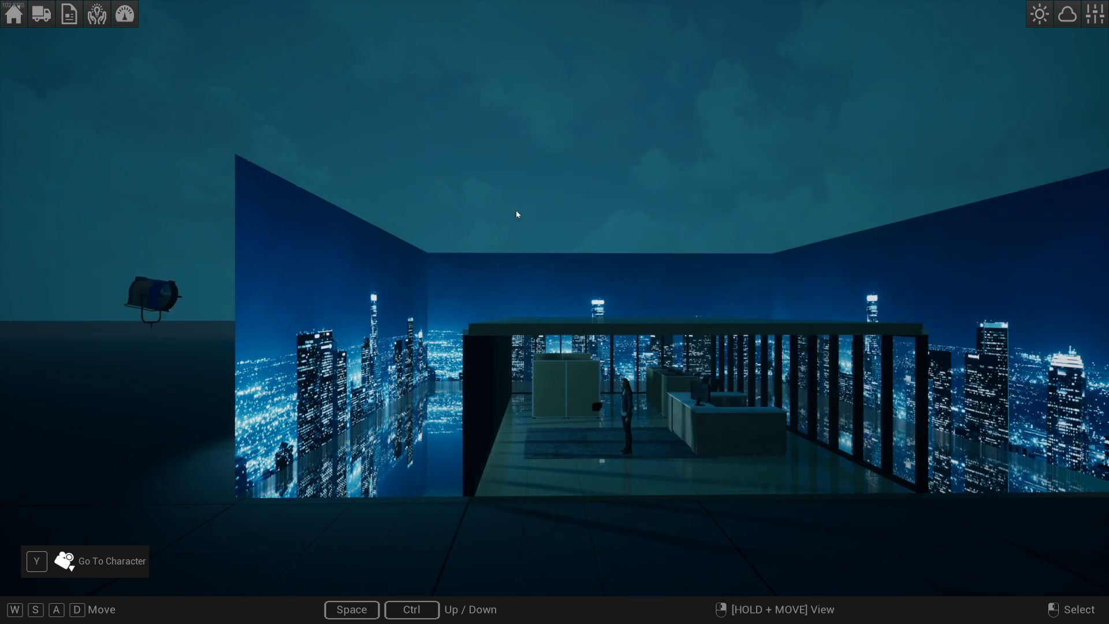
# Enter the office camera, reframe the shot around the lit actor with the desk behind her, and exit the camera.
pyautogui.click(593, 422)
pyautogui.press('e')
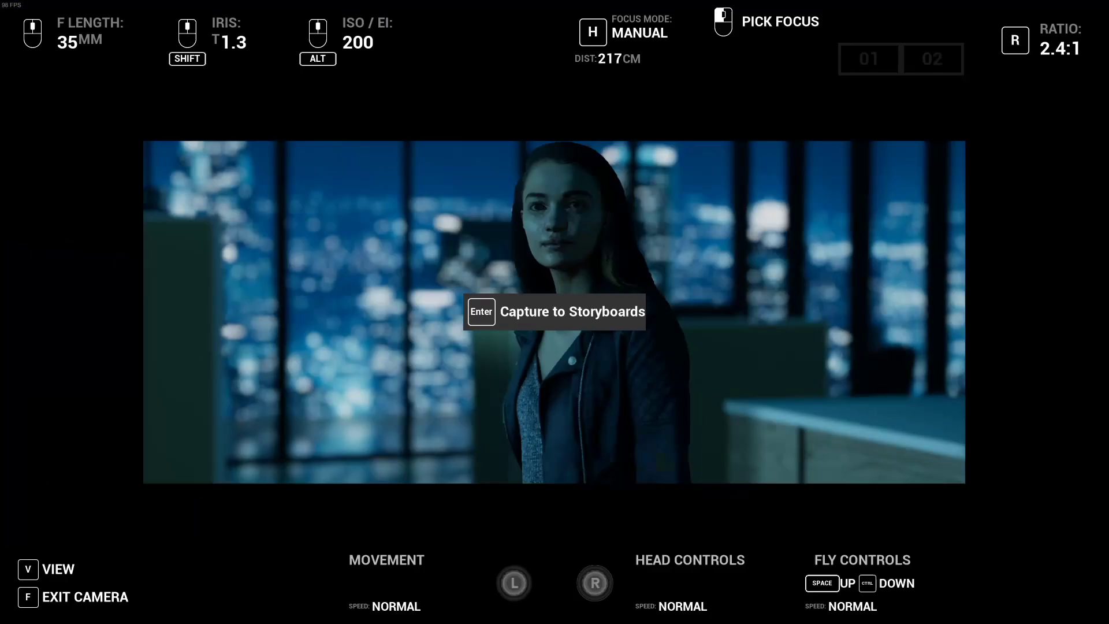
pyautogui.press('a')
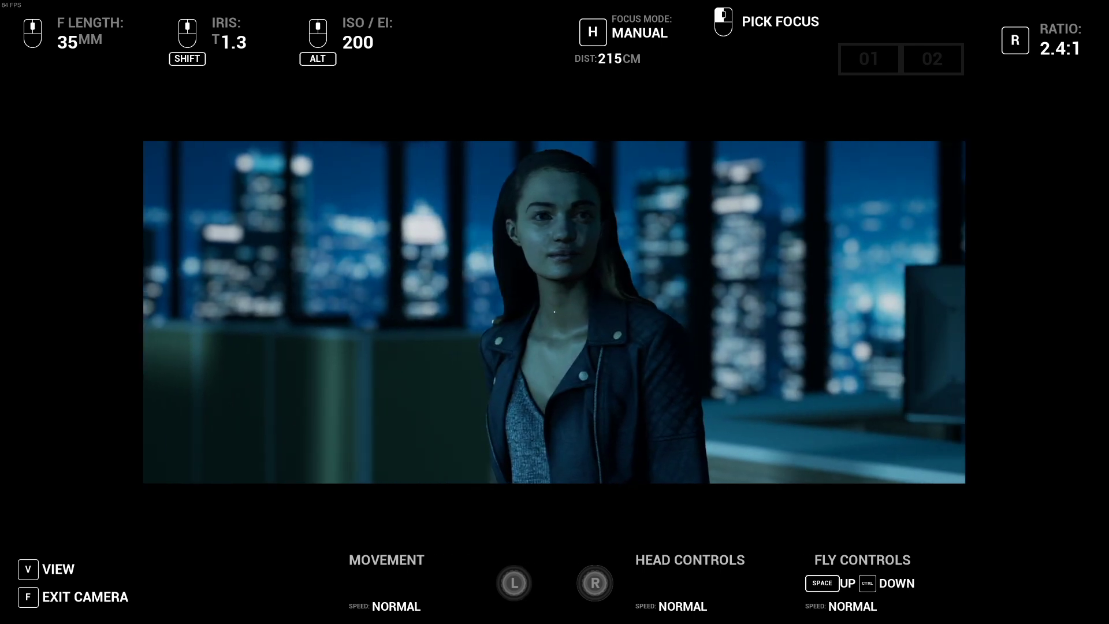
pyautogui.press('f')
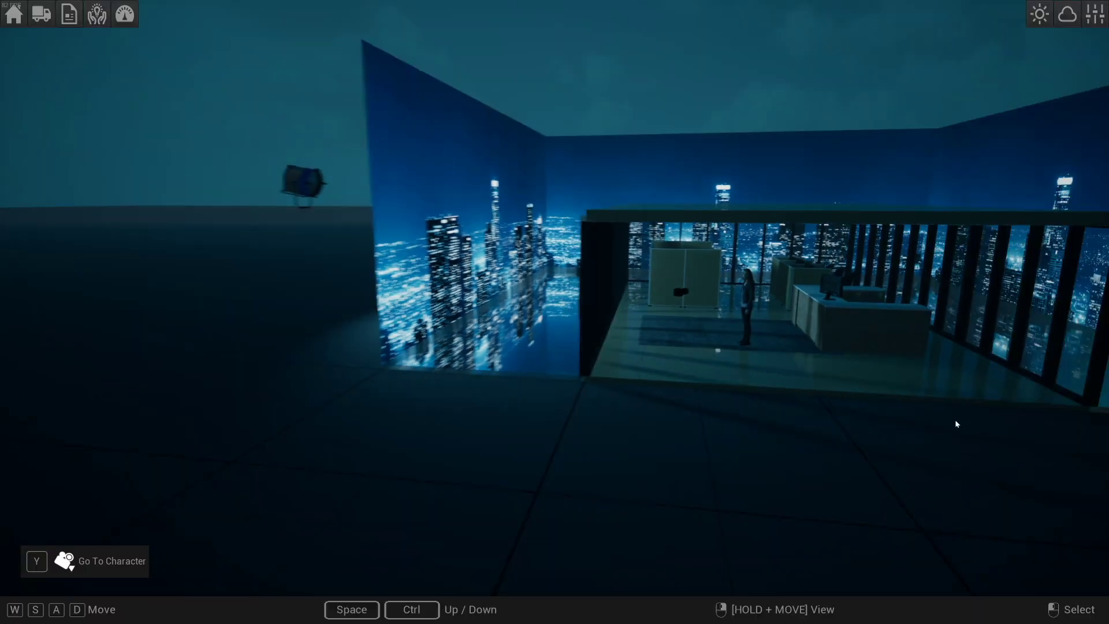
# Switch to the character and walk up to the office to examine the side backdrop through and beside the windows.
pyautogui.press('w')
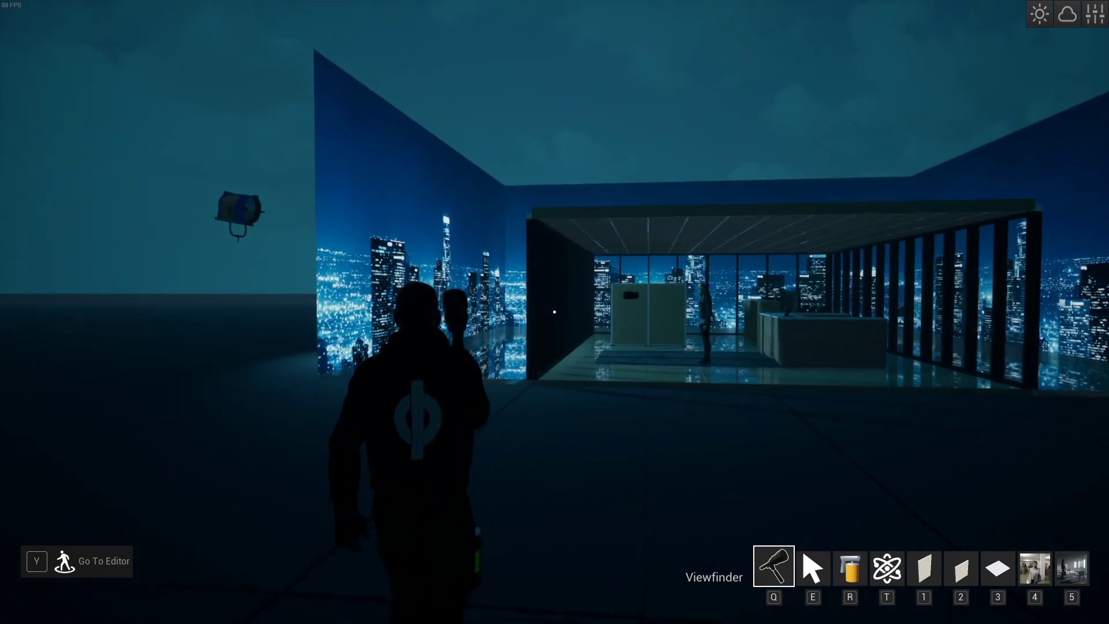
pyautogui.press('d')
pyautogui.press('w')
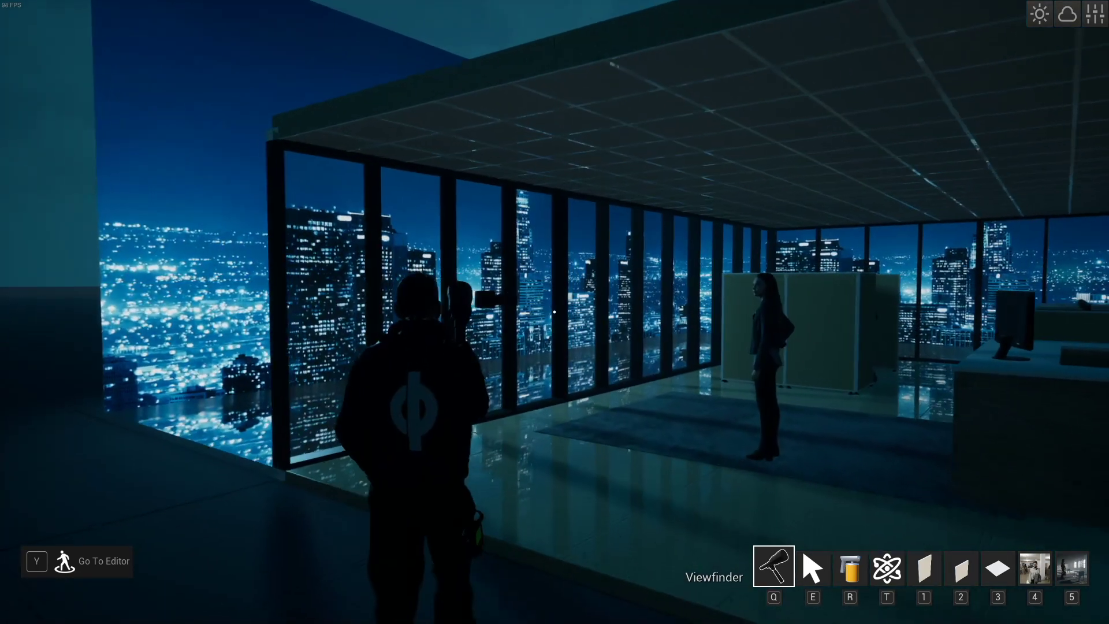
pyautogui.press('a')
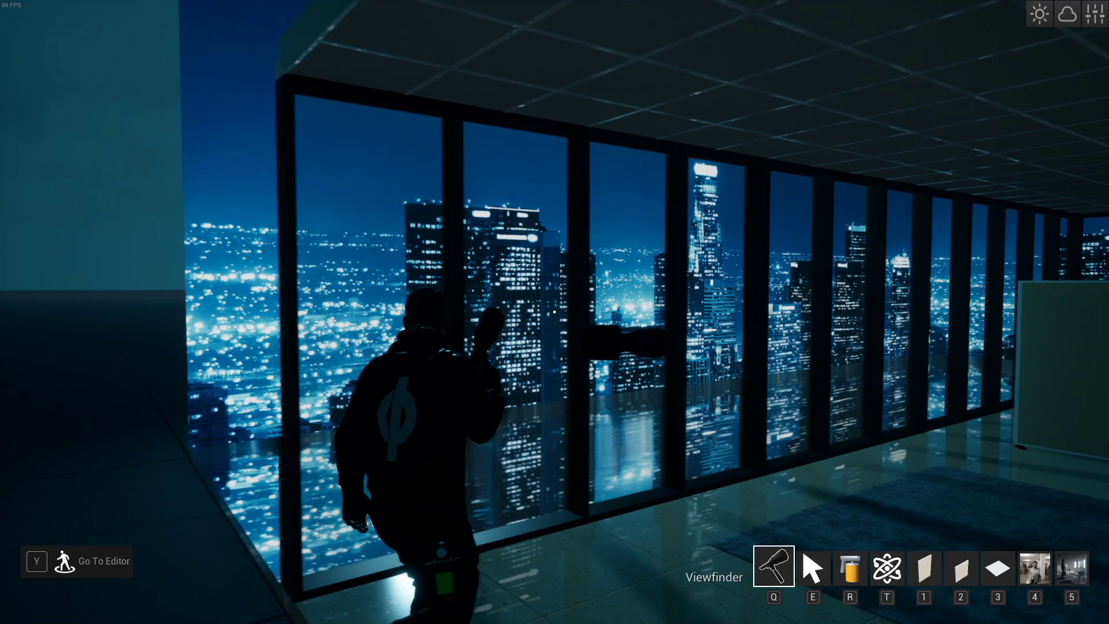
pyautogui.press('a')
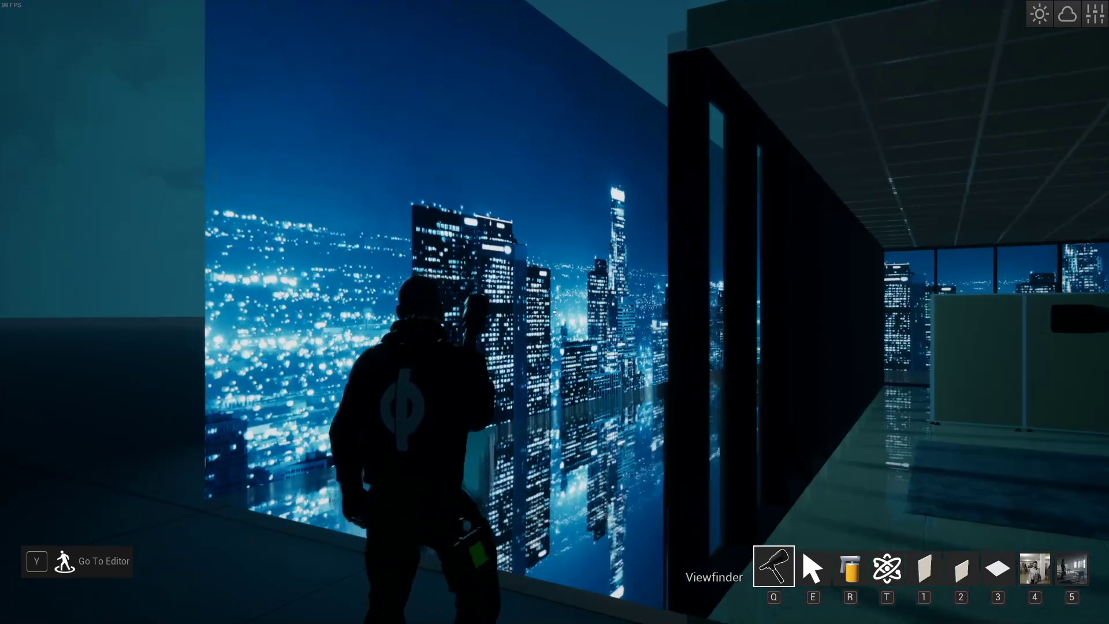
pyautogui.press('s')
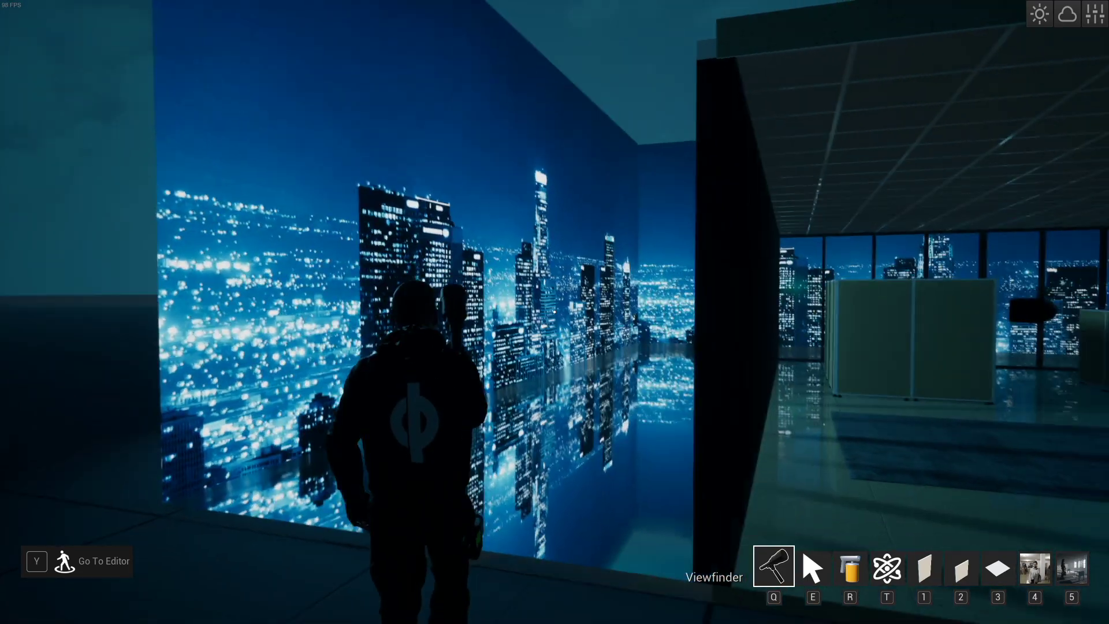
pyautogui.press('d')
pyautogui.press('a')
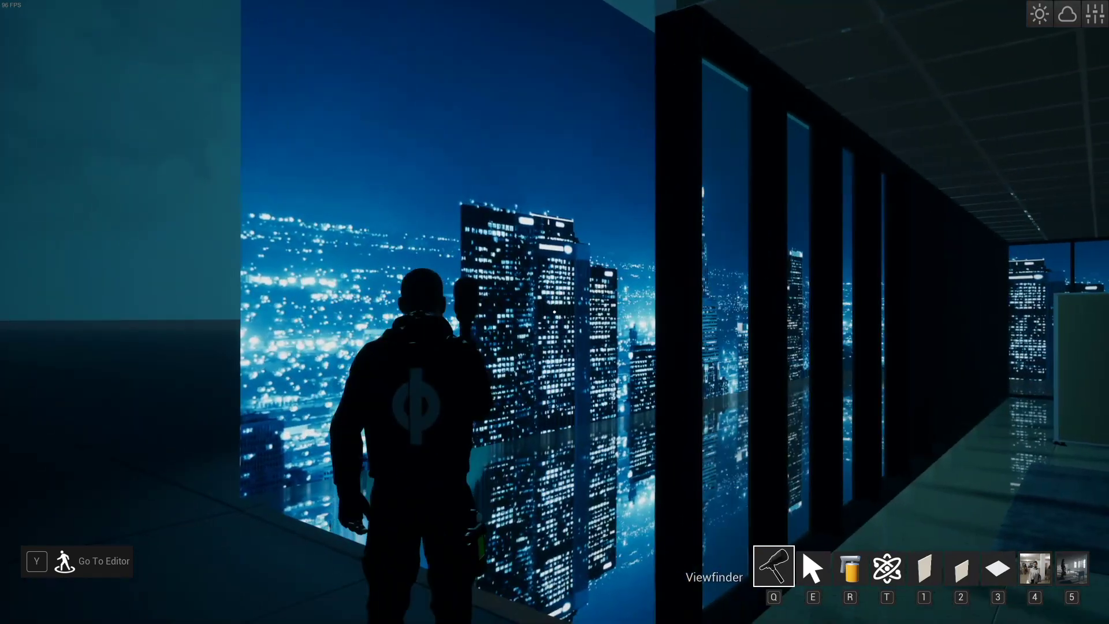
# Move around the office set and jump above roof level to examine the surrounding backdrop screens from several viewpoints.
pyautogui.press('s')
pyautogui.press('d')
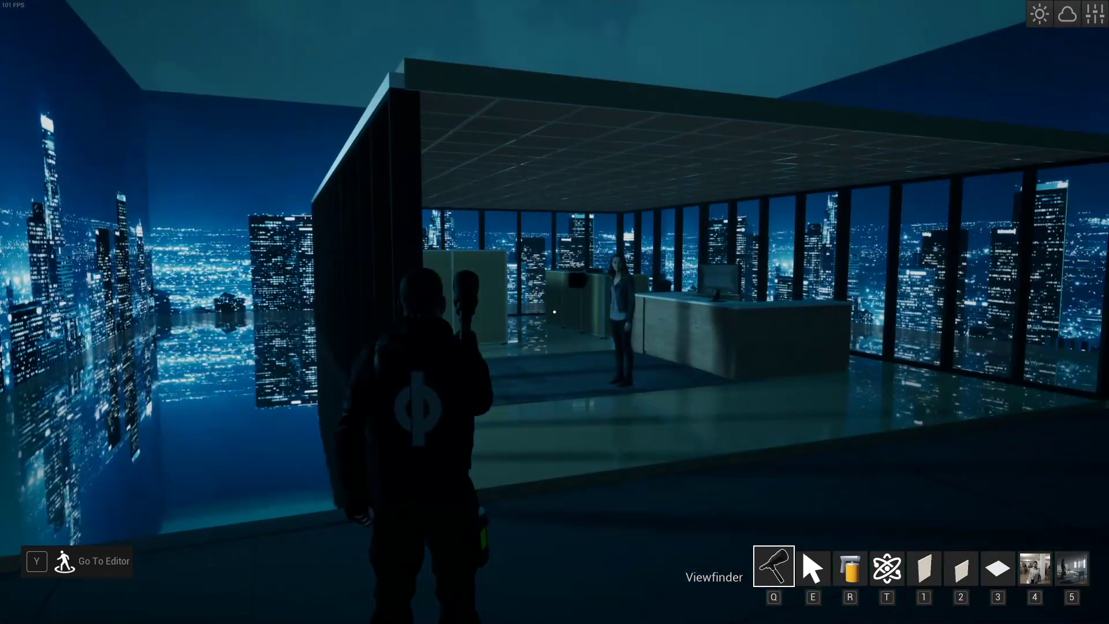
pyautogui.press('space')
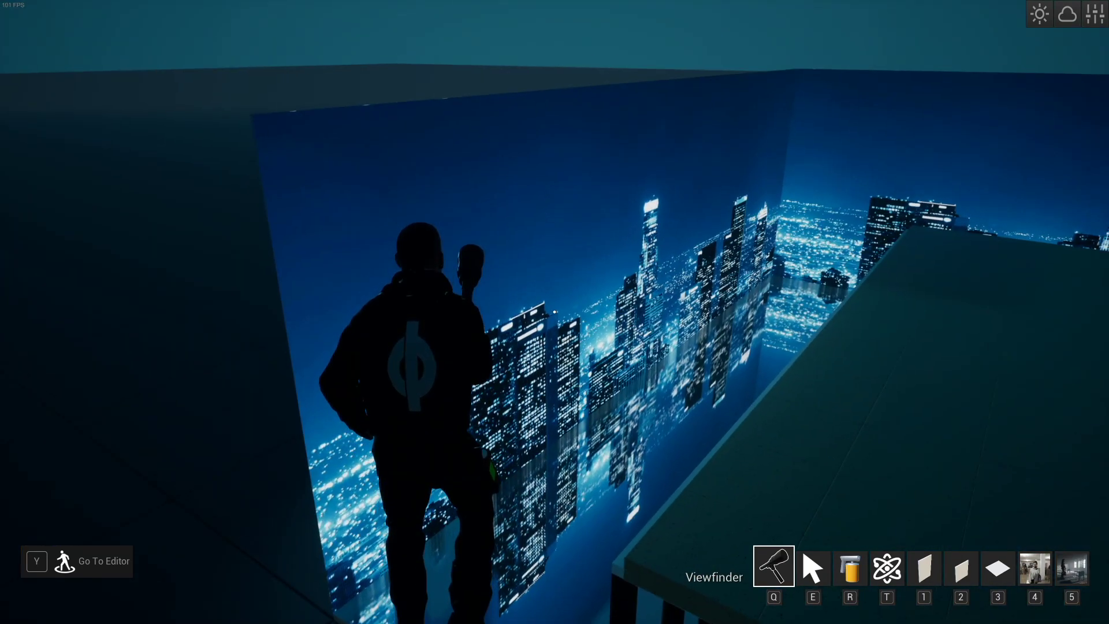
pyautogui.press('space')
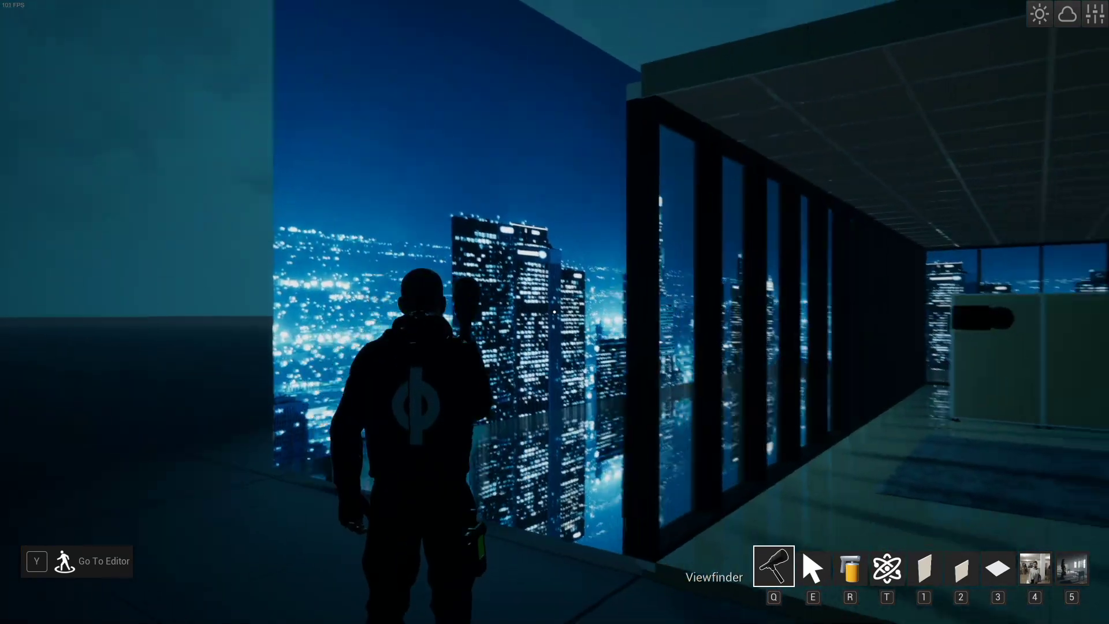
pyautogui.press('s')
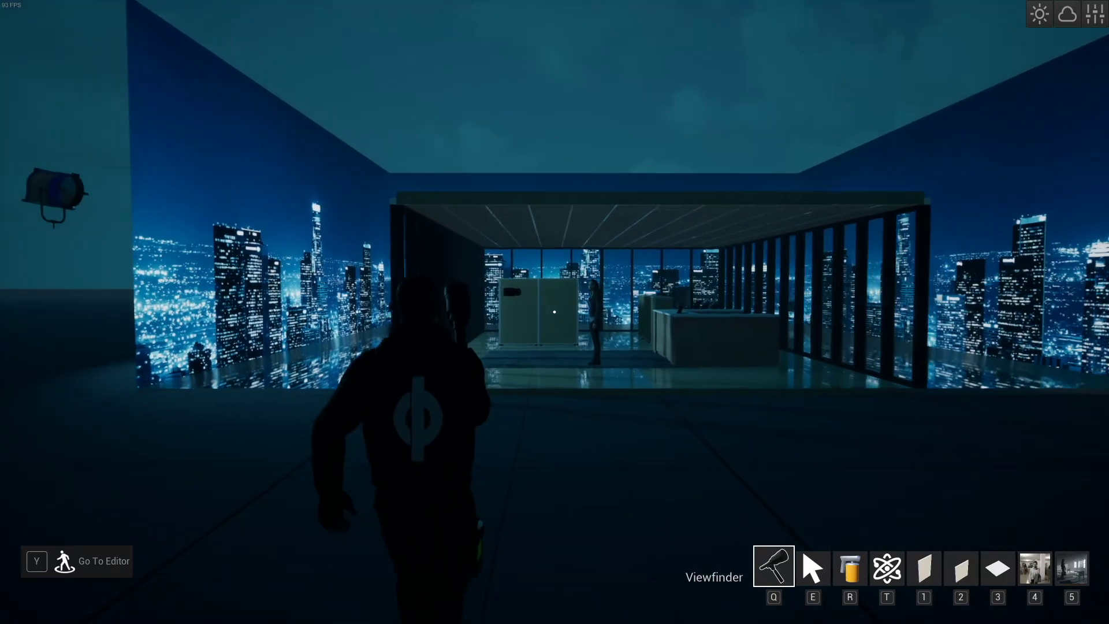
pyautogui.press('w')
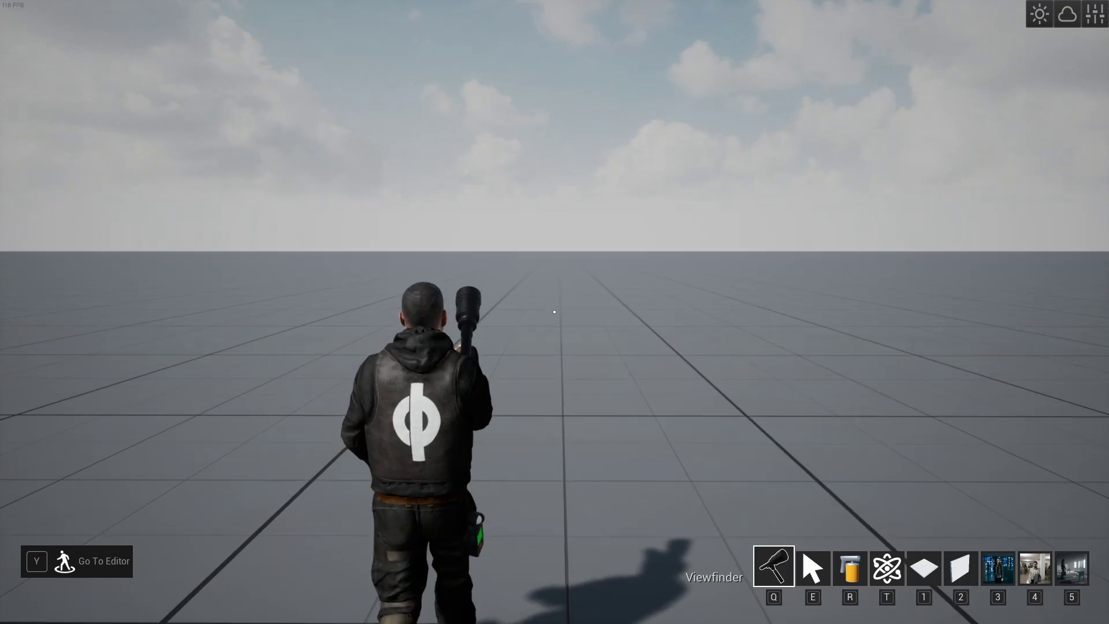
# Assign Terrain 01 to hotbar slot 1, place one tile on the ground ahead, and walk up to it with the viewfinder.
pyautogui.press('Tab')
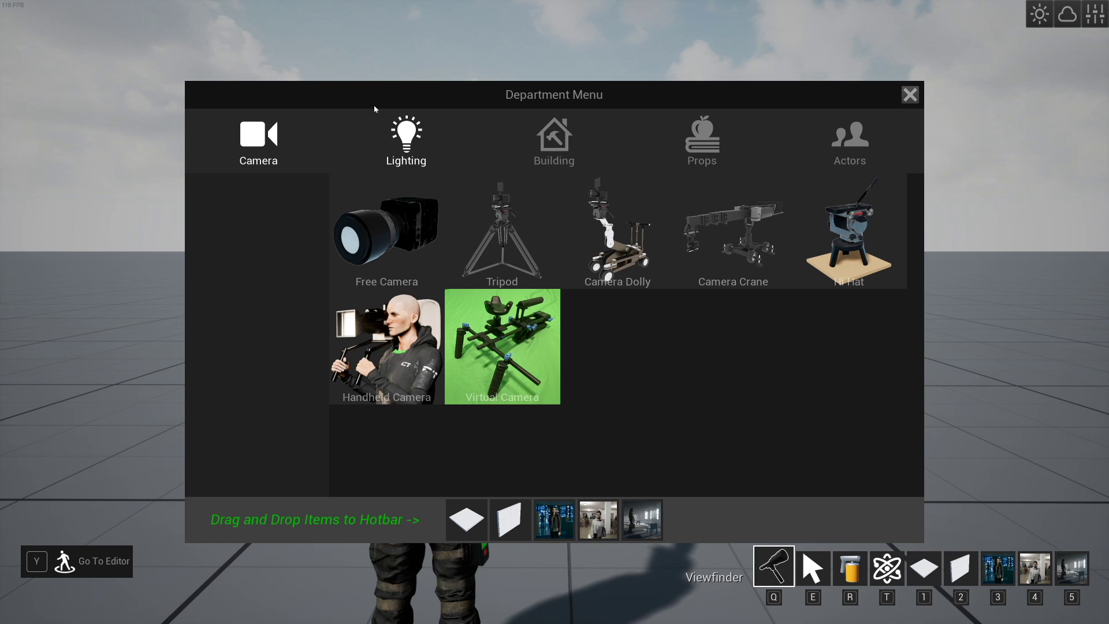
pyautogui.click(555, 153)
pyautogui.click(226, 291)
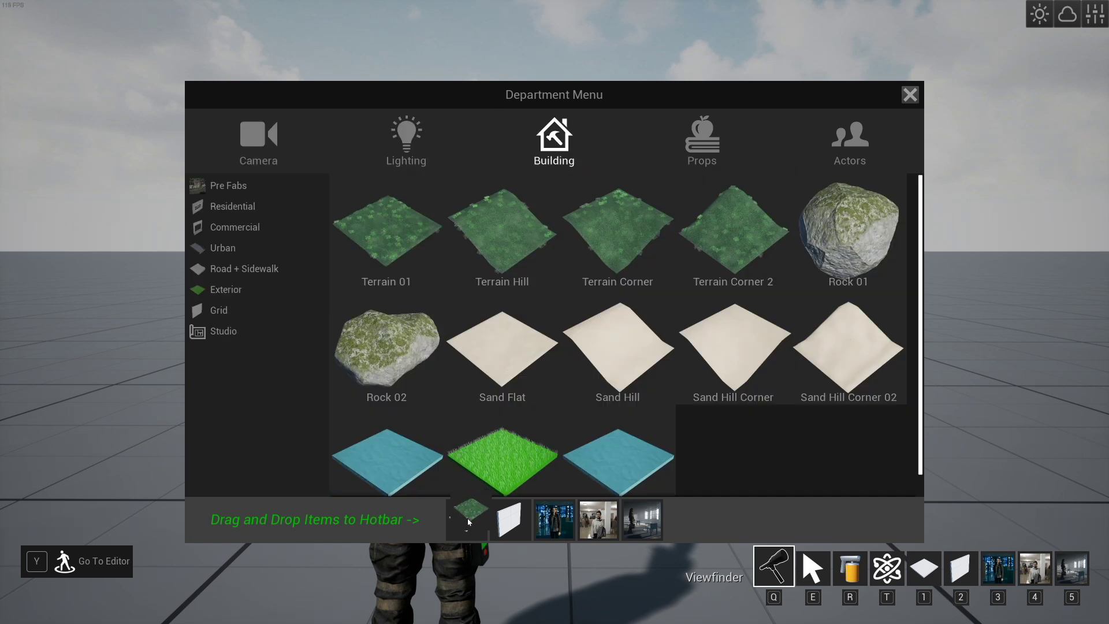
pyautogui.moveTo(468, 519); pyautogui.dragTo(467, 519)
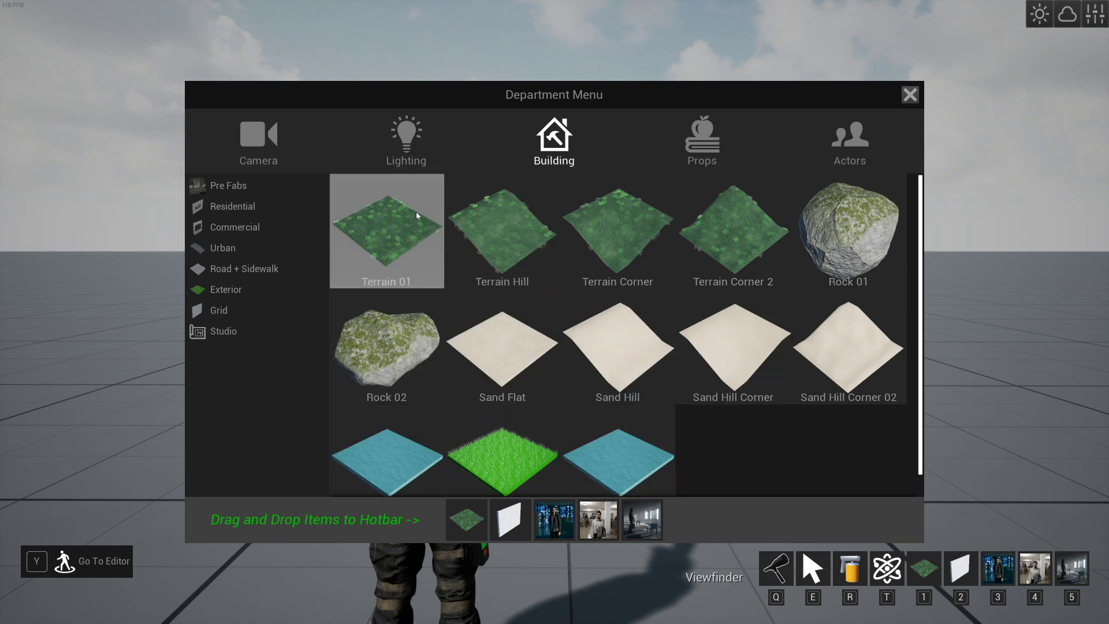
pyautogui.press('1')
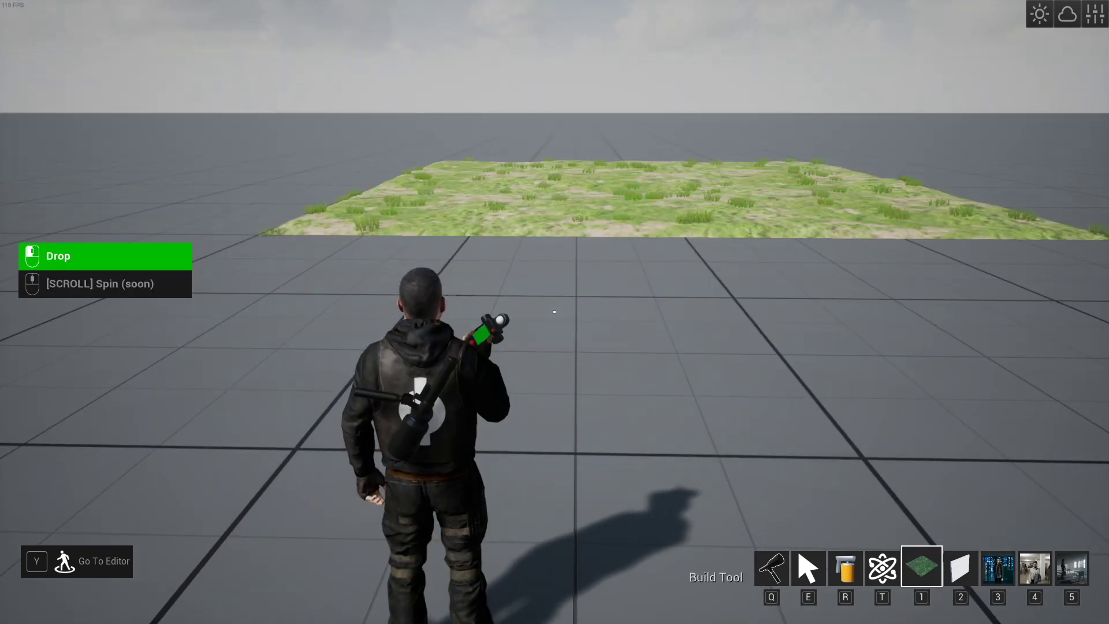
pyautogui.click(554, 312)
pyautogui.press('q')
pyautogui.press('w')
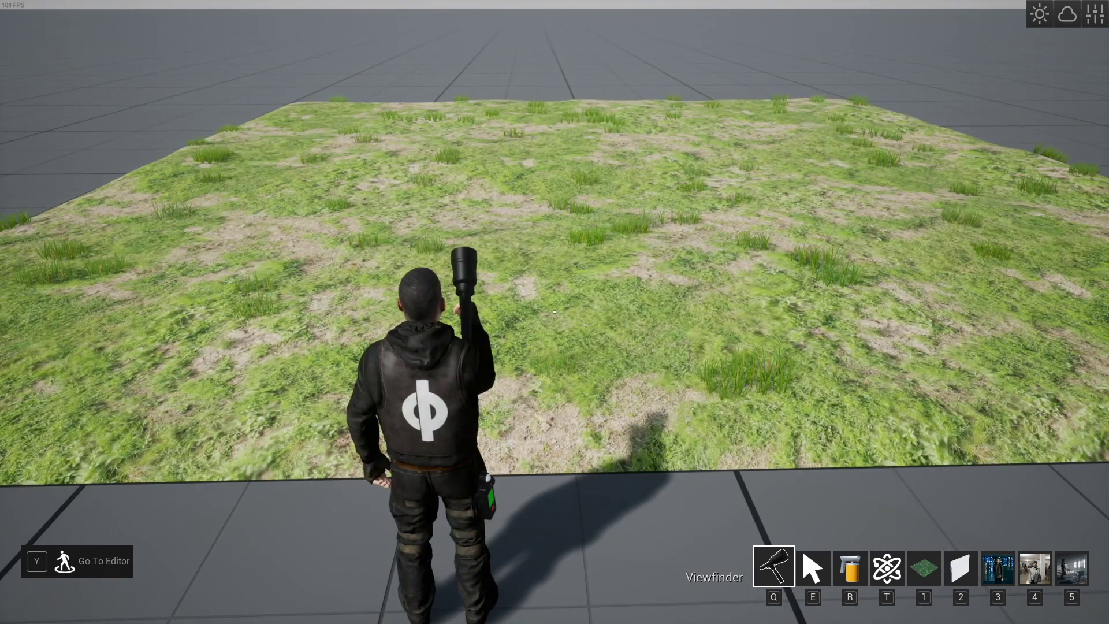
# Switch to the editor and place the actor in the orange sweater and light coat on the terrain with grid snap off.
pyautogui.press('y')
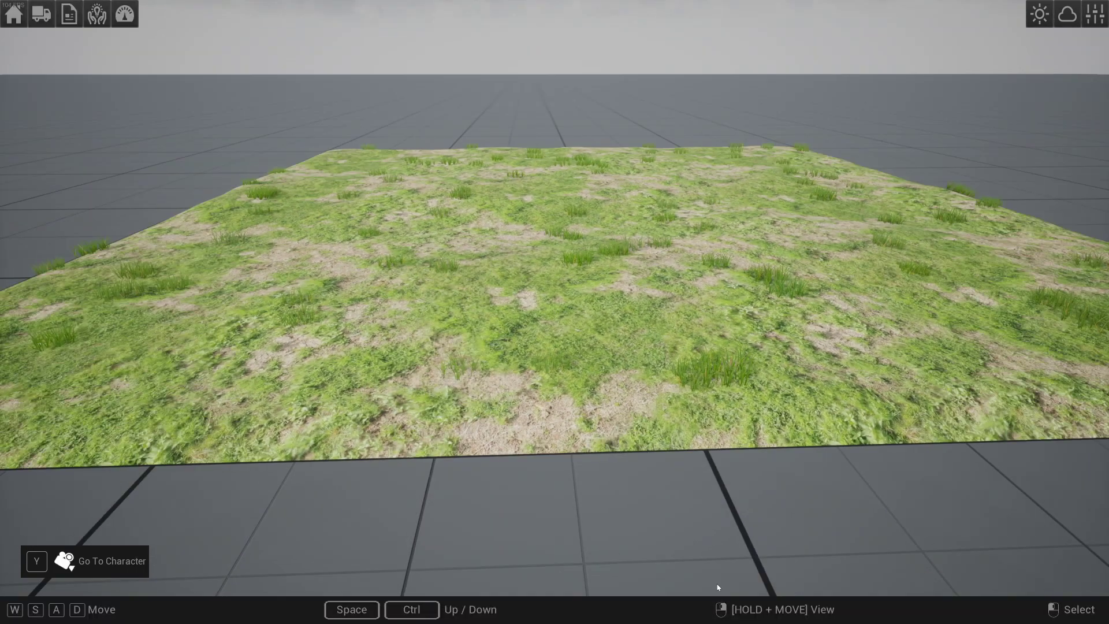
pyautogui.press('Tab')
pyautogui.click(841, 144)
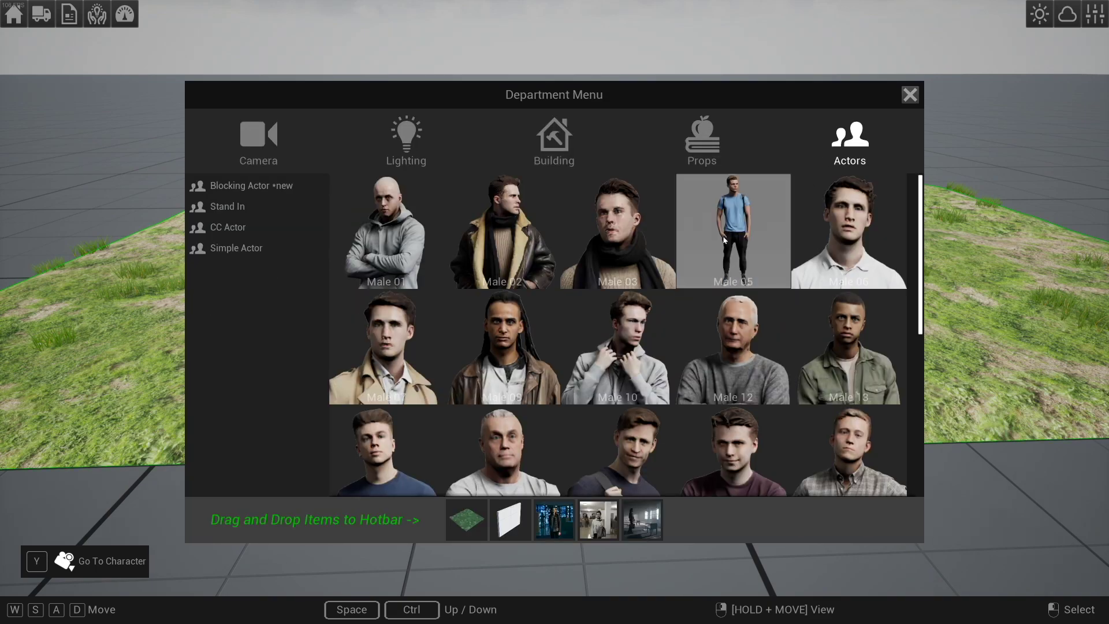
pyautogui.scroll(-13, 626, 418)
pyautogui.scroll(-2, 613, 442)
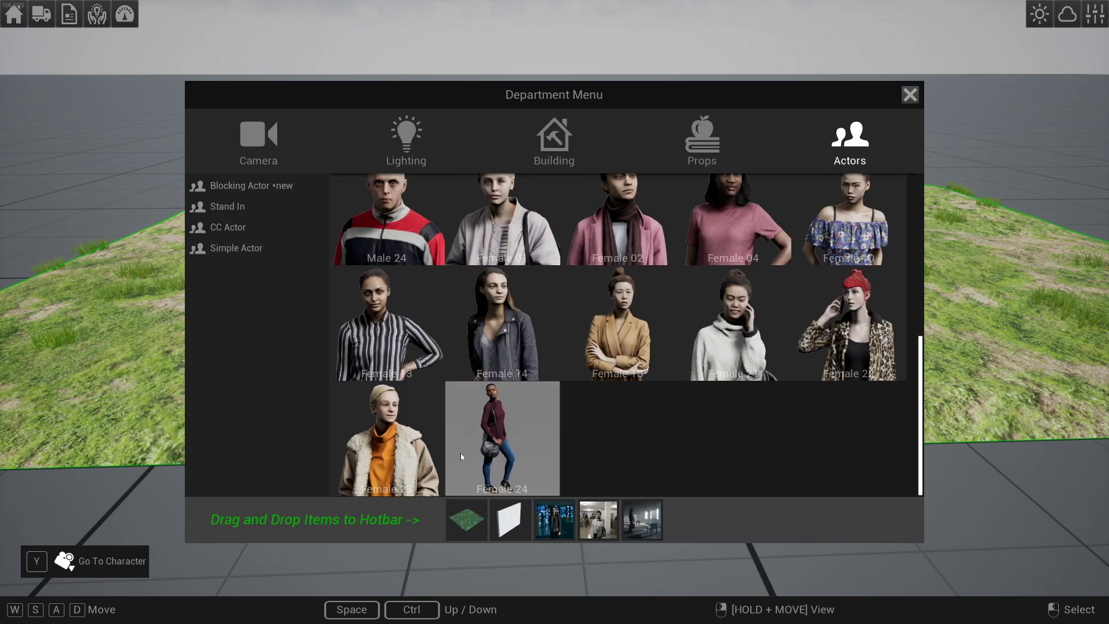
pyautogui.click(462, 458)
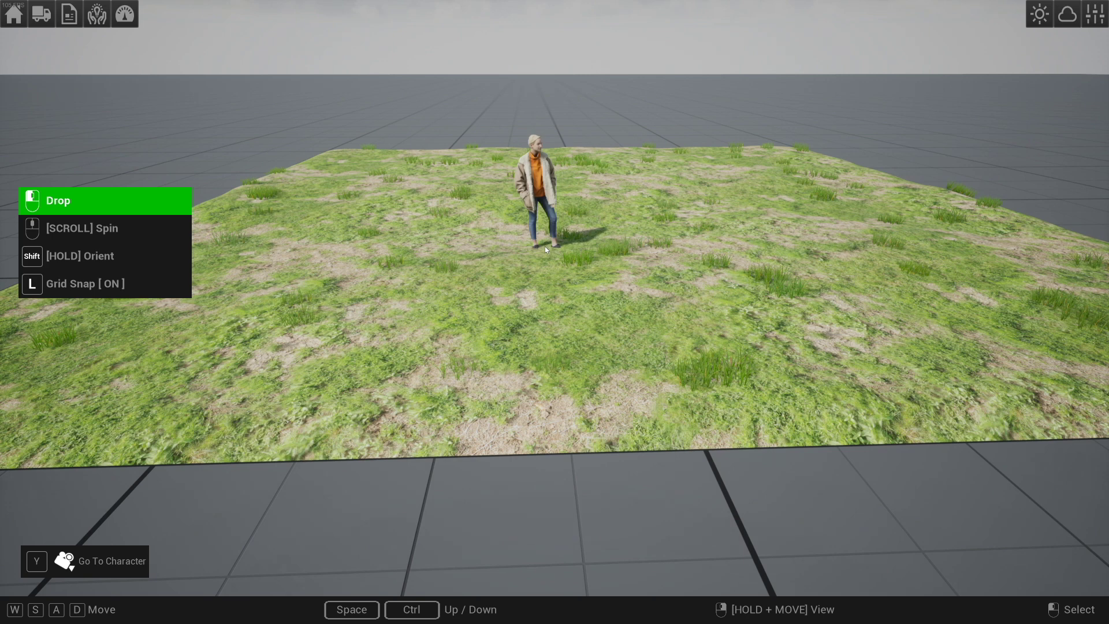
pyautogui.press('l')
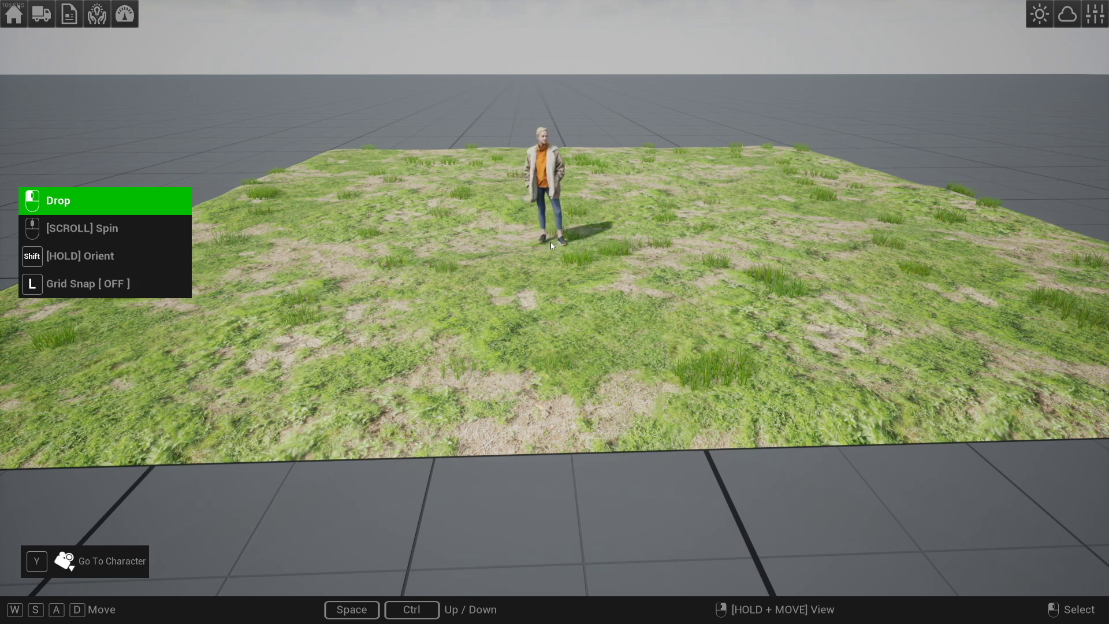
pyautogui.click(557, 242)
# Select the terrain tile, set its foliage count to 1000, and randomize the short grass placement several times.
pyautogui.click(625, 251)
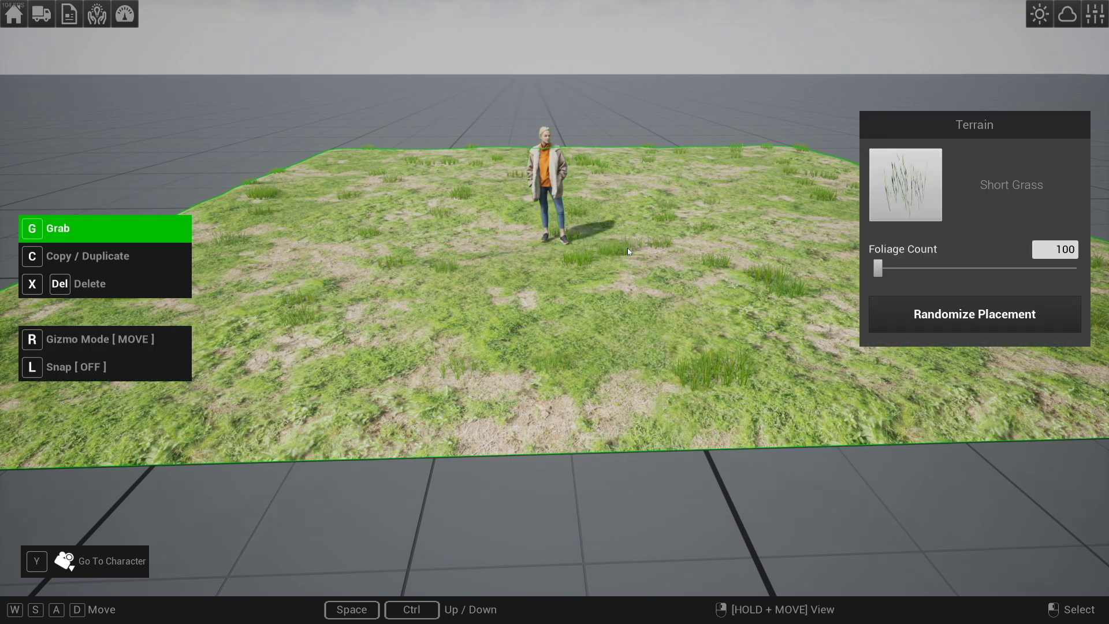
pyautogui.scroll(9, 628, 252)
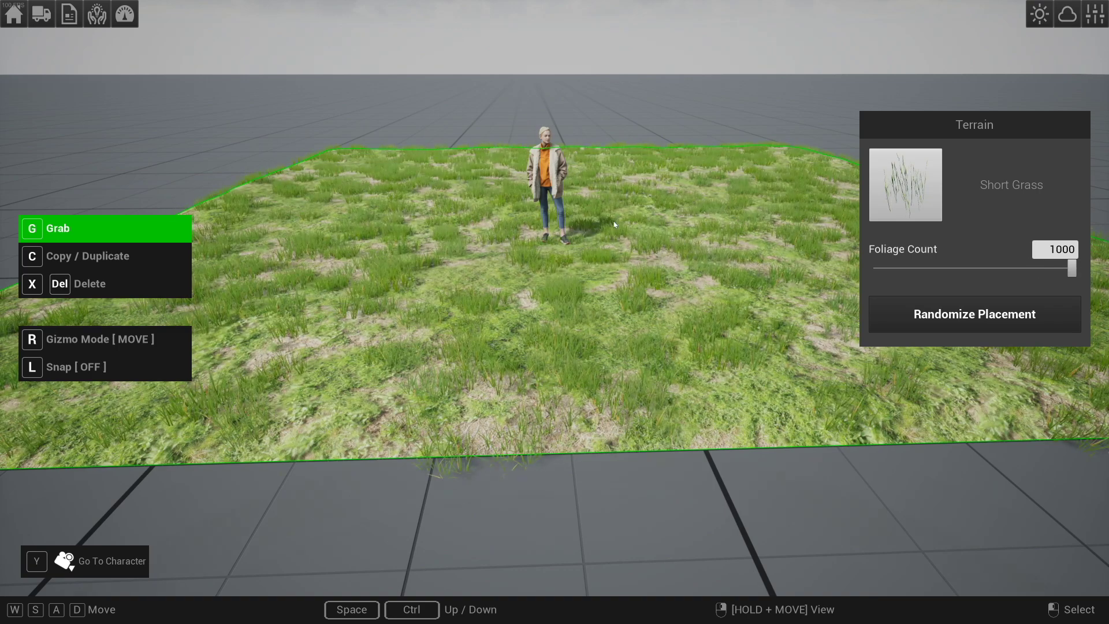
pyautogui.click(945, 316)
pyautogui.click(946, 315)
pyautogui.click(945, 315)
pyautogui.click(945, 316)
# Change the terrain's foliage to Grass Medium and randomize its placement repeatedly.
pyautogui.press('w')
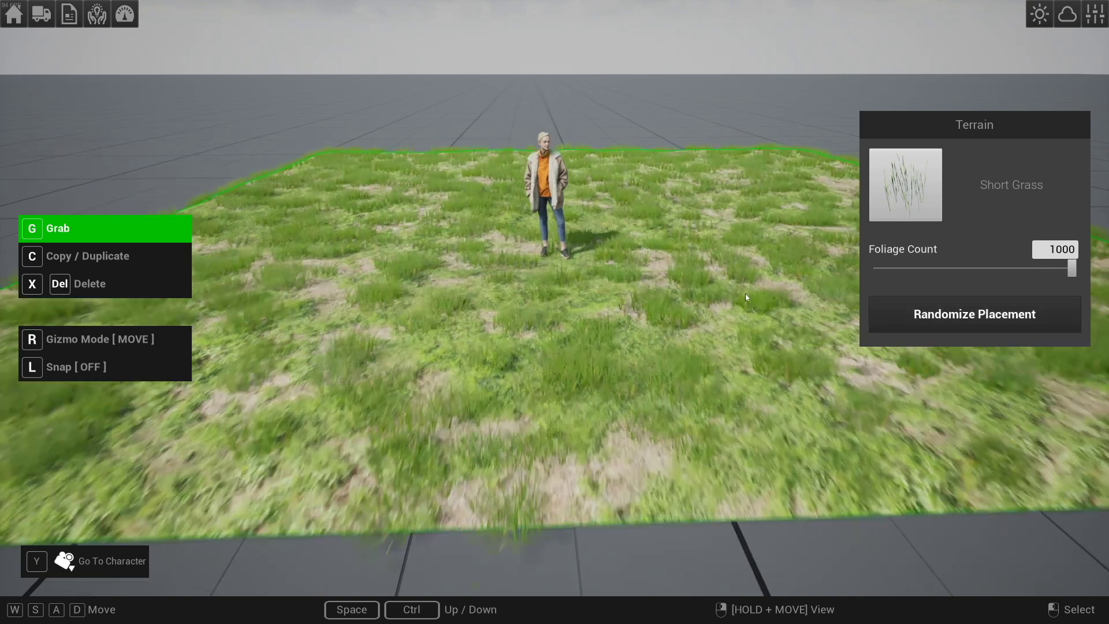
pyautogui.moveTo(946, 316); pyautogui.dragTo(918, 323, button='right')
pyautogui.press('s')
pyautogui.moveTo(630, 293); pyautogui.dragTo(642, 288, button='right')
pyautogui.press('w')
pyautogui.press('s')
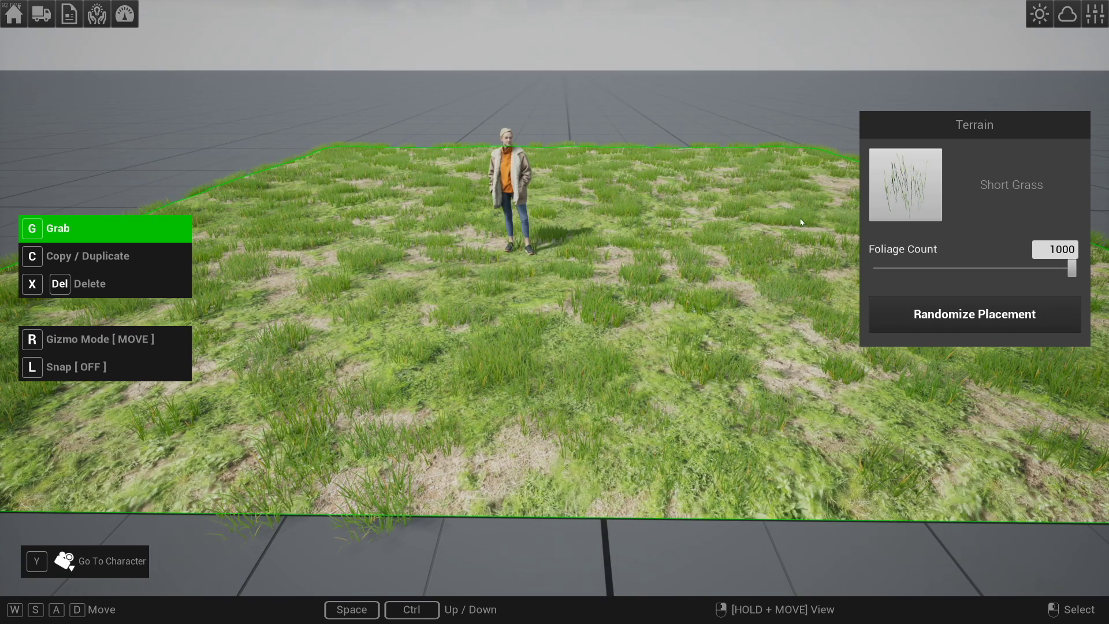
pyautogui.click(894, 199)
pyautogui.click(589, 173)
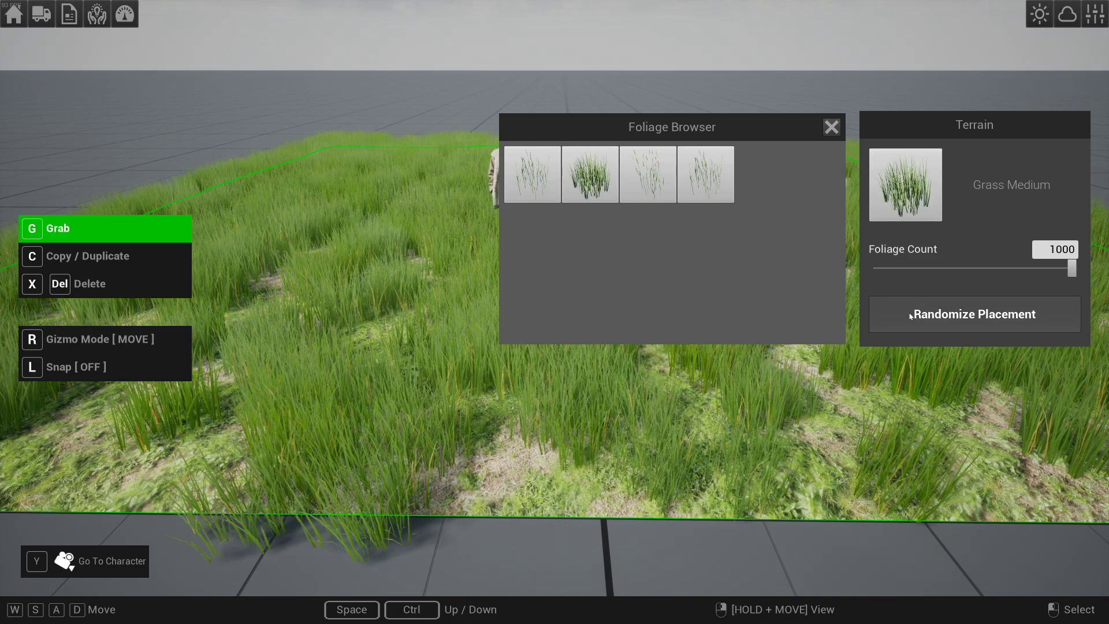
pyautogui.click(935, 317)
pyautogui.click(935, 317)
pyautogui.click(935, 317)
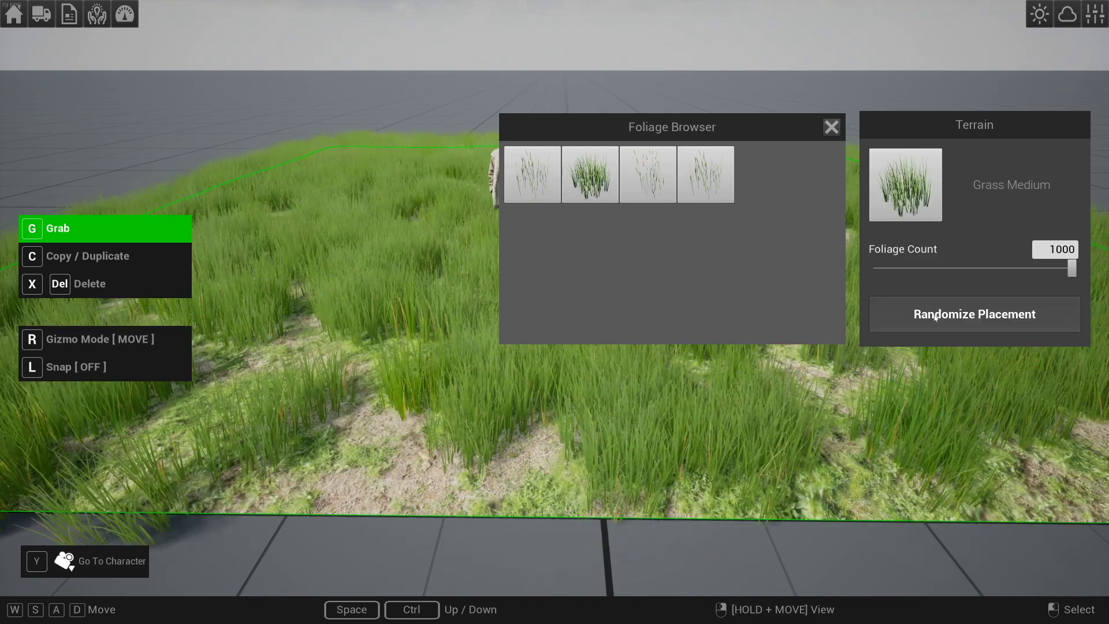
pyautogui.click(935, 317)
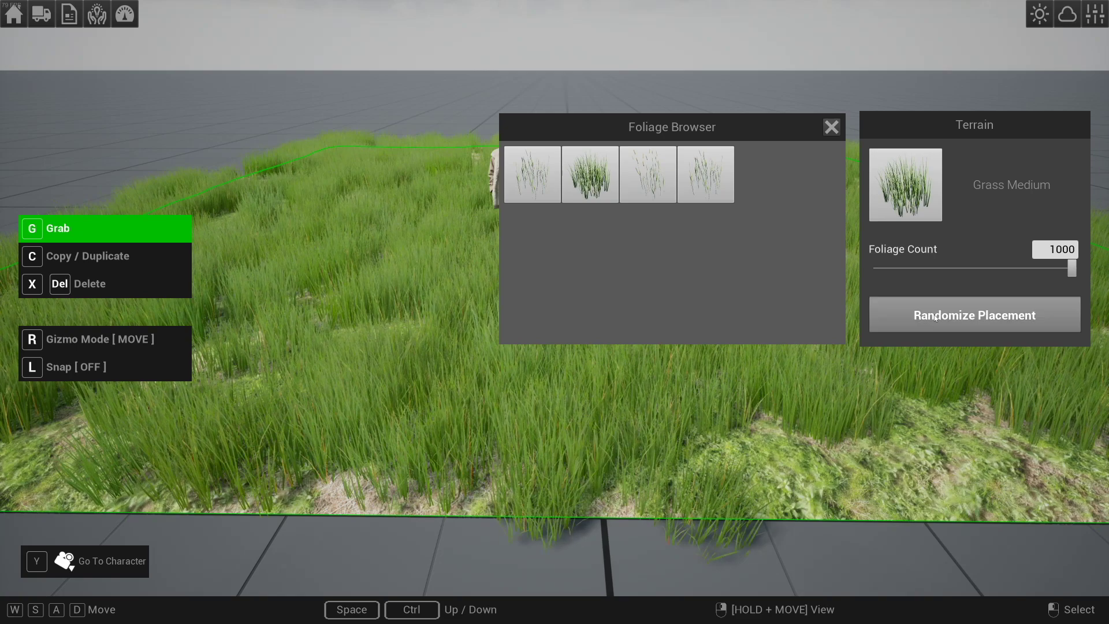
pyautogui.click(935, 317)
pyautogui.click(935, 317)
pyautogui.click(935, 317)
pyautogui.click(935, 318)
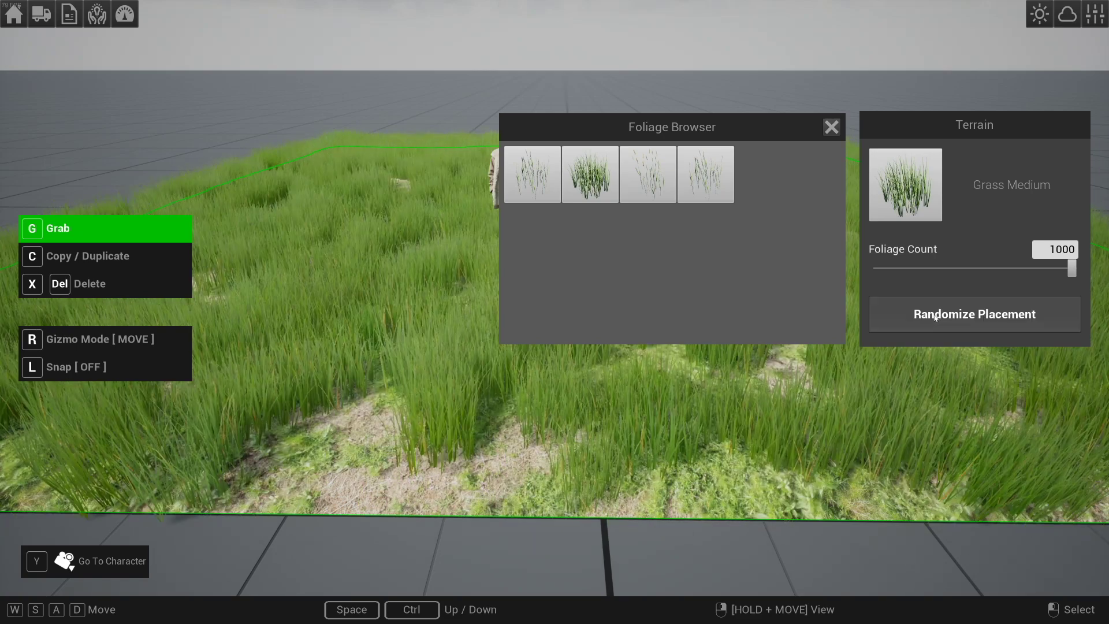
pyautogui.click(935, 317)
pyautogui.click(935, 317)
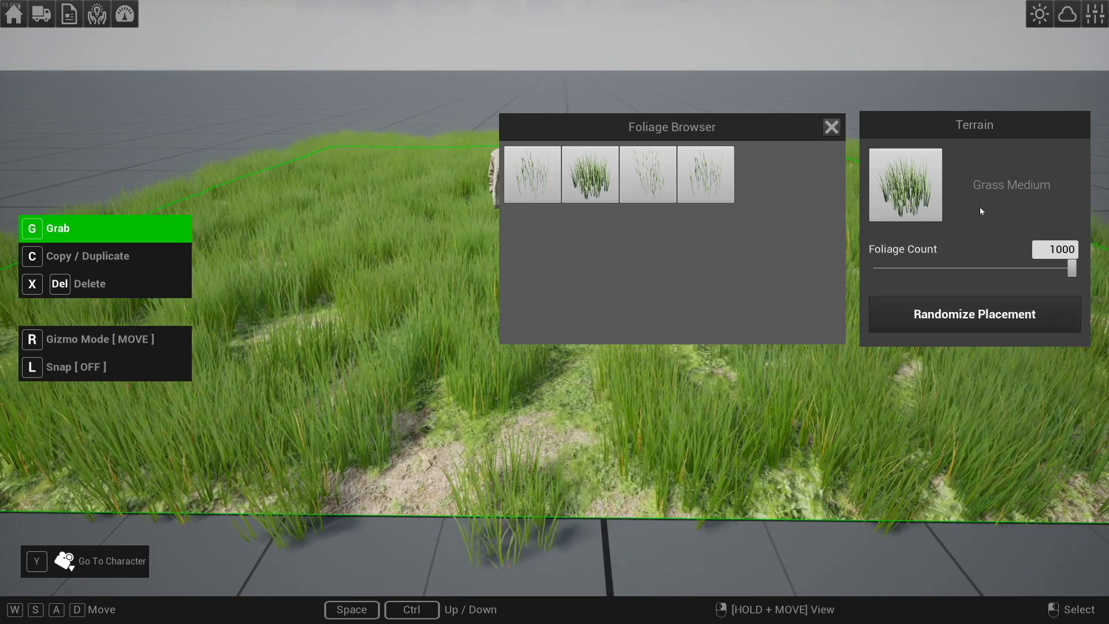
# Try the third foliage type with randomized placement, settle on the fourth type, Grass Willow, and deselect the terrain.
pyautogui.click(658, 186)
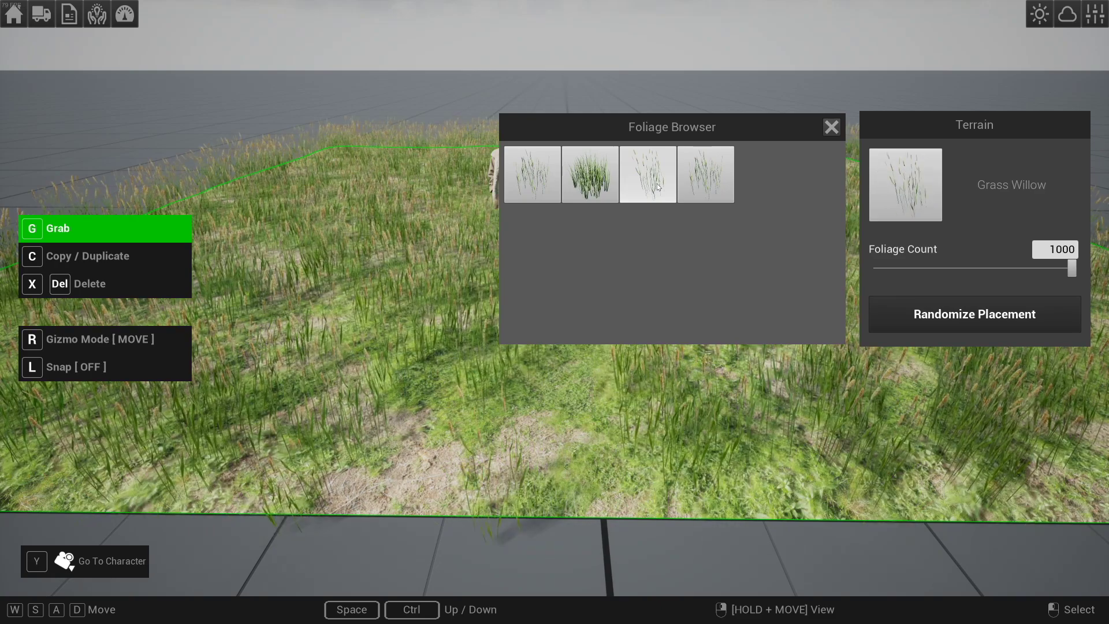
pyautogui.click(963, 329)
pyautogui.click(964, 326)
pyautogui.click(966, 323)
pyautogui.click(967, 319)
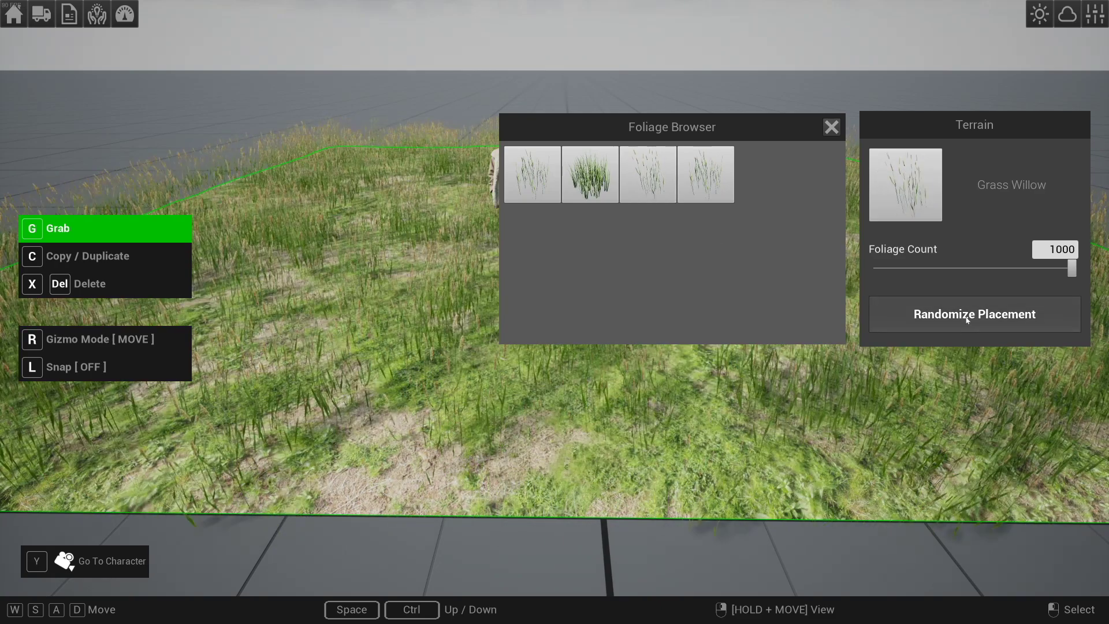
pyautogui.click(967, 319)
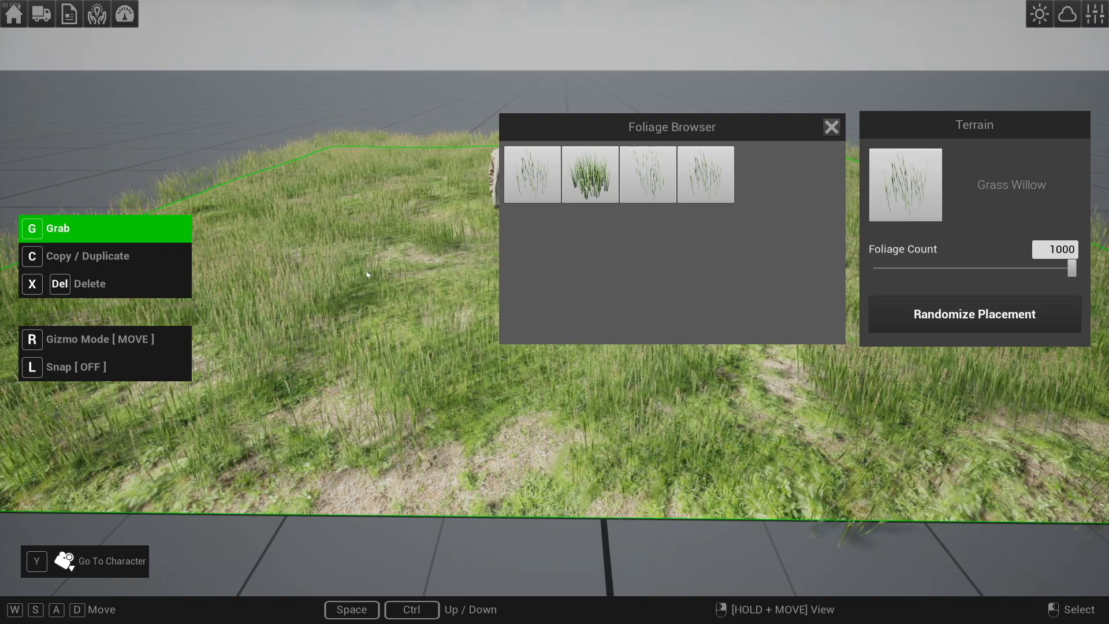
pyautogui.click(831, 127)
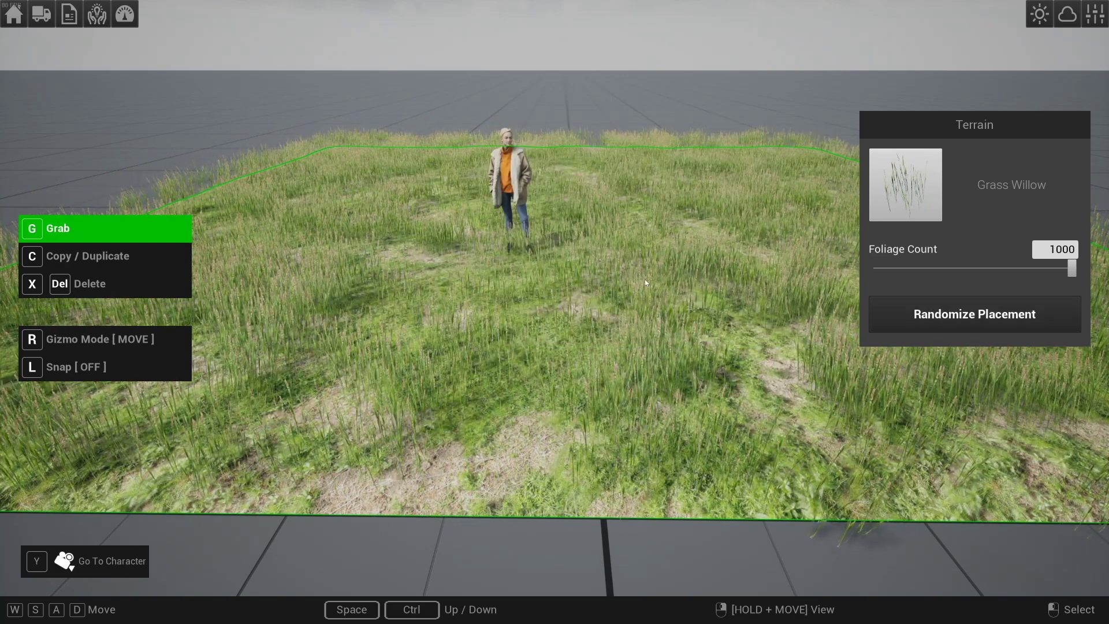
pyautogui.press('Tab')
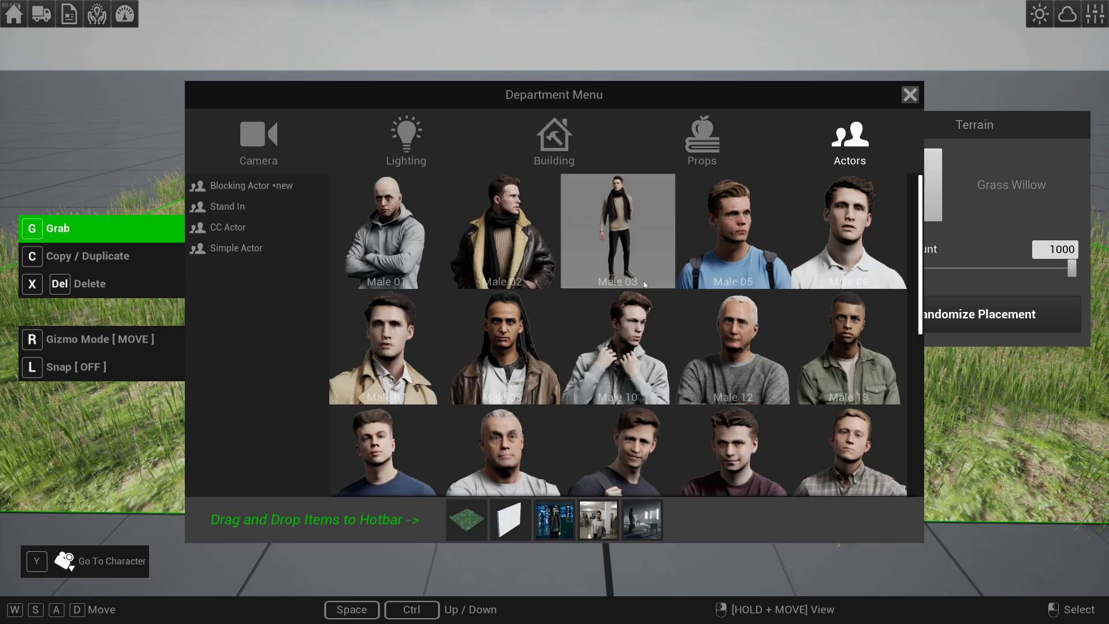
pyautogui.press('Tab')
pyautogui.click(640, 145)
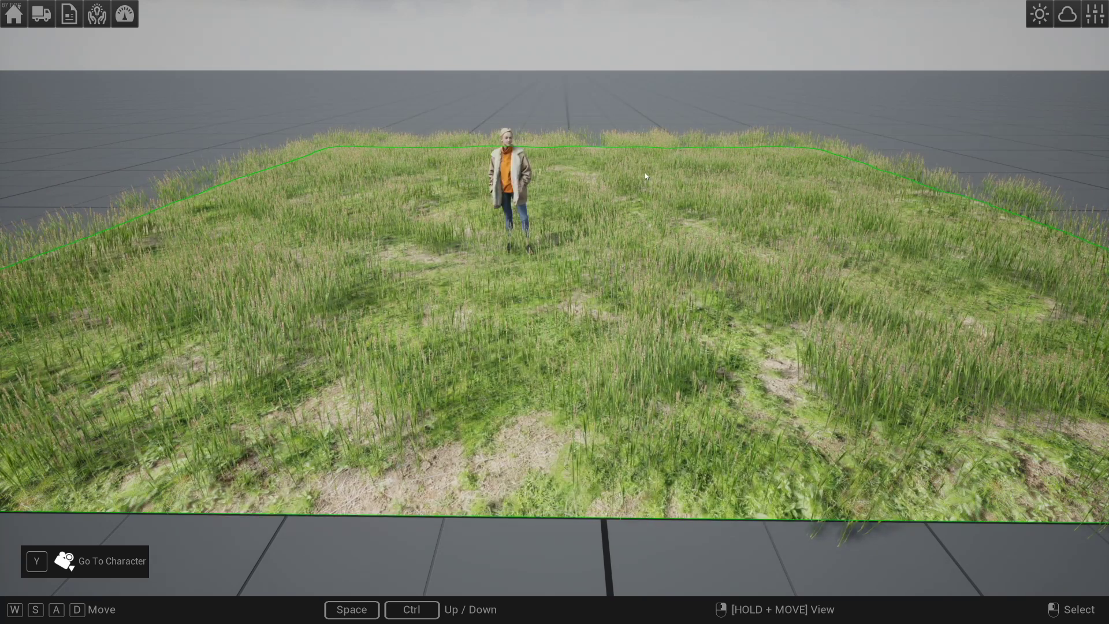
# Switch to the character, walk past the actor to the terrain's far edge, and place a second Terrain 01 tile adjoining it.
pyautogui.press('y')
pyautogui.press('w')
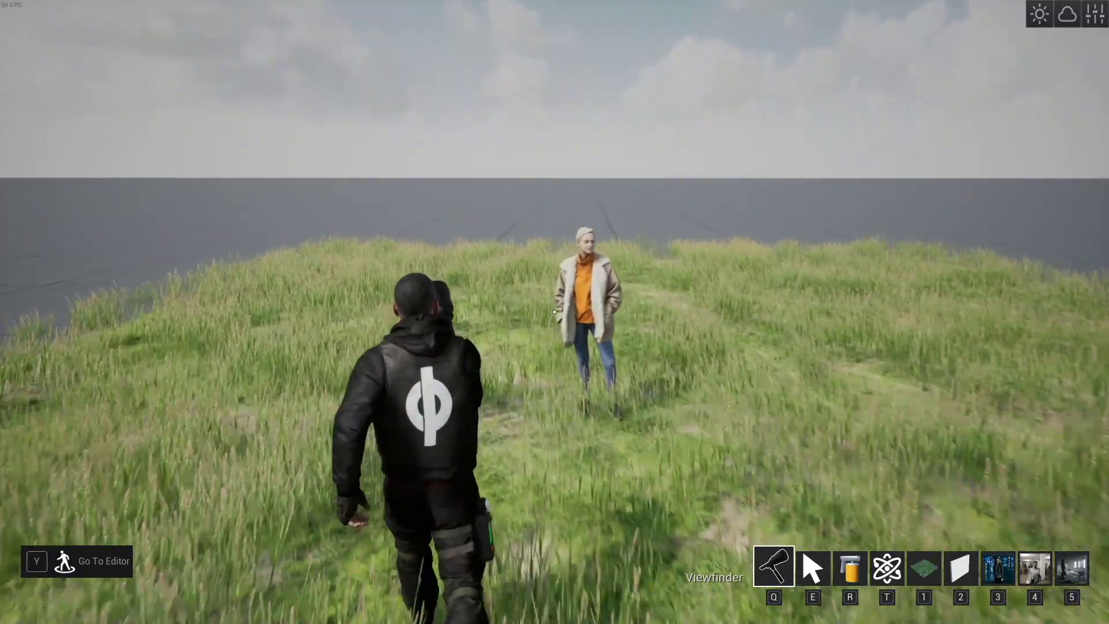
pyautogui.press('w')
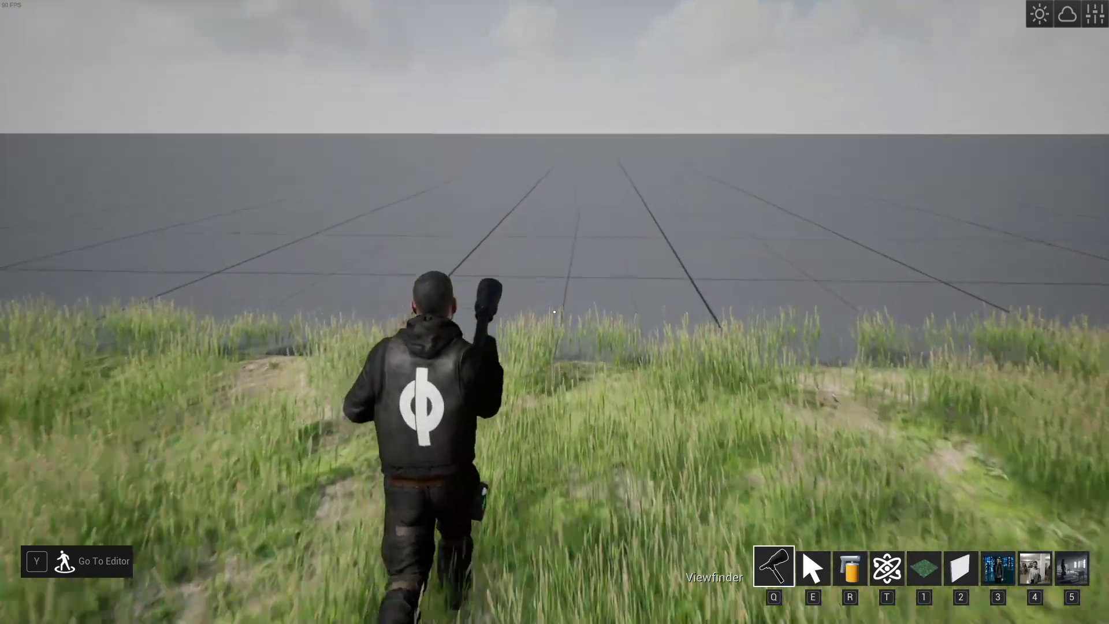
pyautogui.press('1')
pyautogui.click(555, 312)
# Select the new terrain tile, set its short grass foliage count to 550, and walk onto it.
pyautogui.press('e')
pyautogui.click(555, 311)
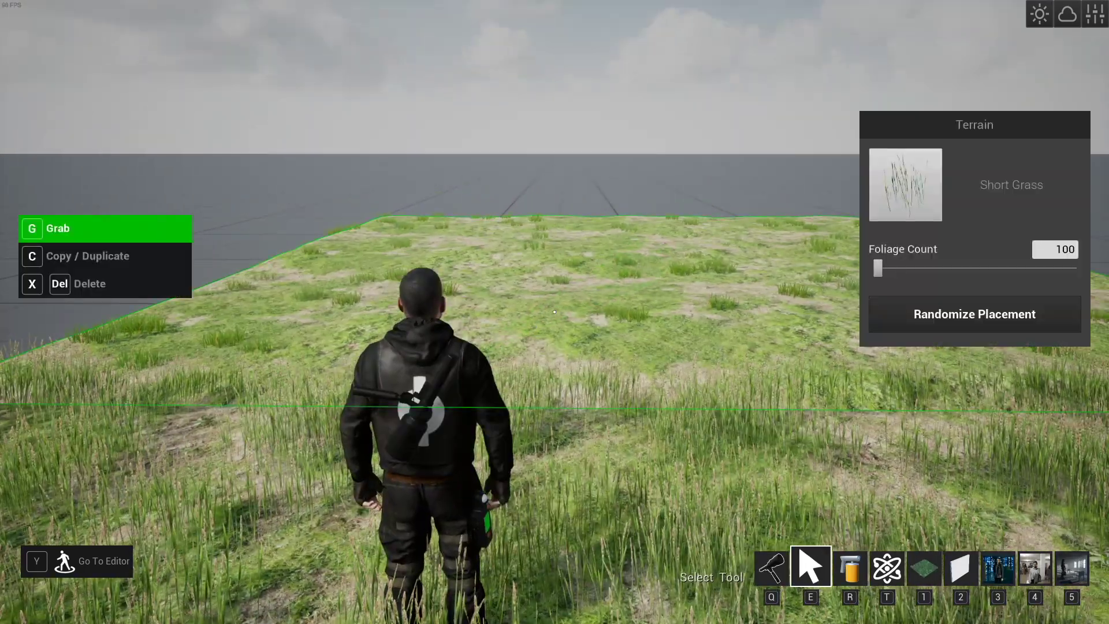
pyautogui.scroll(3, 555, 312)
pyautogui.scroll(-6, 554, 312)
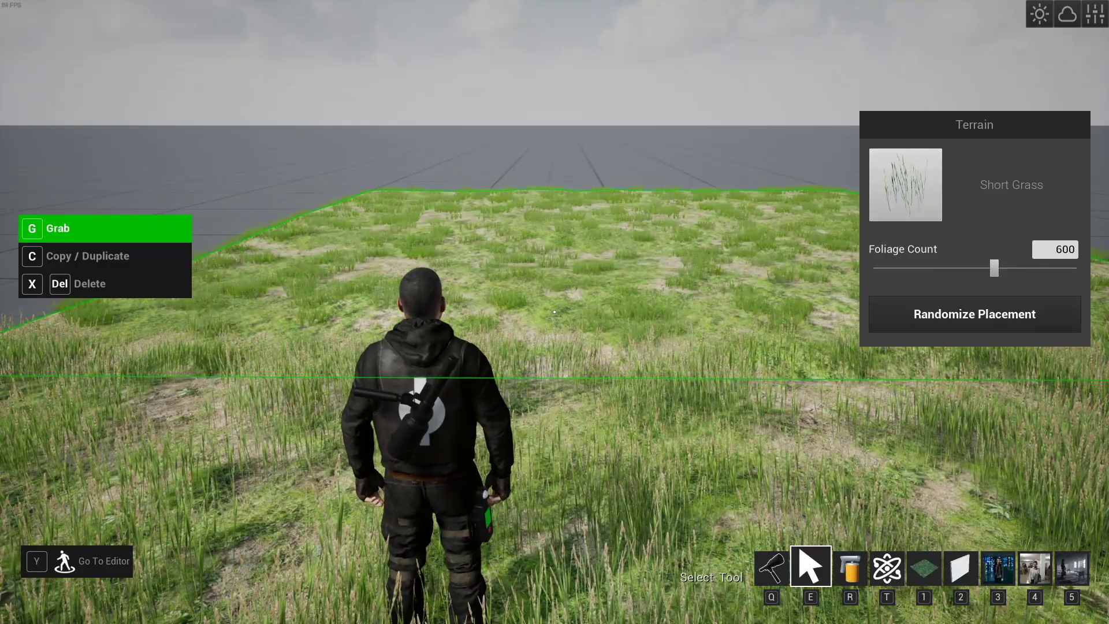
pyautogui.press('w')
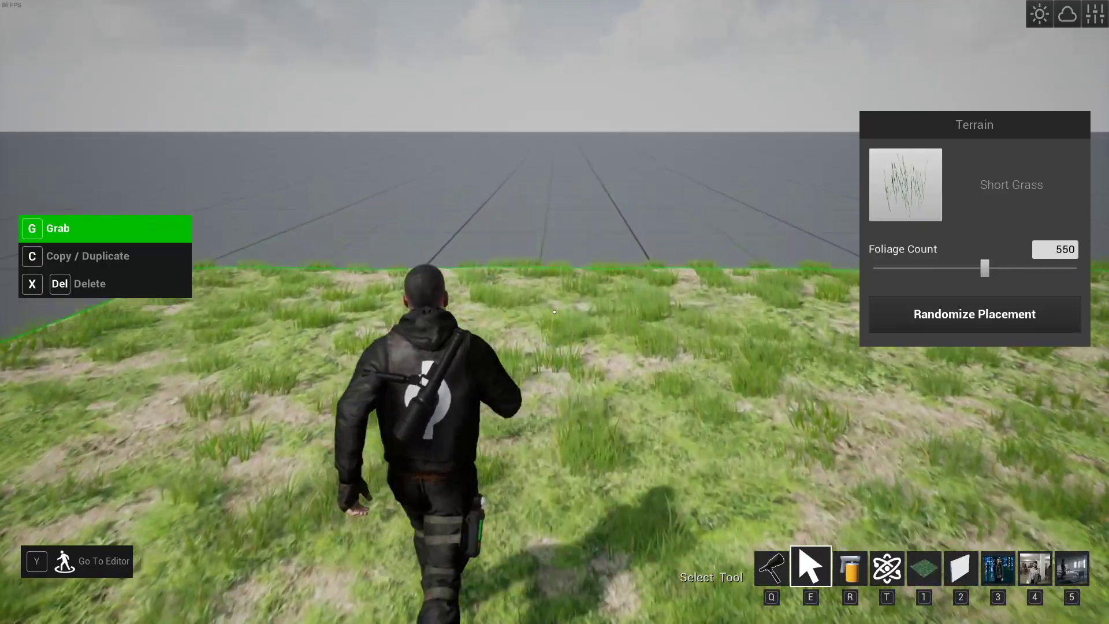
# Place a third Terrain 01 tile adjoining the terrain's far edge and set its short grass foliage count to 150.
pyautogui.press('1')
pyautogui.click(554, 312)
pyautogui.press('e')
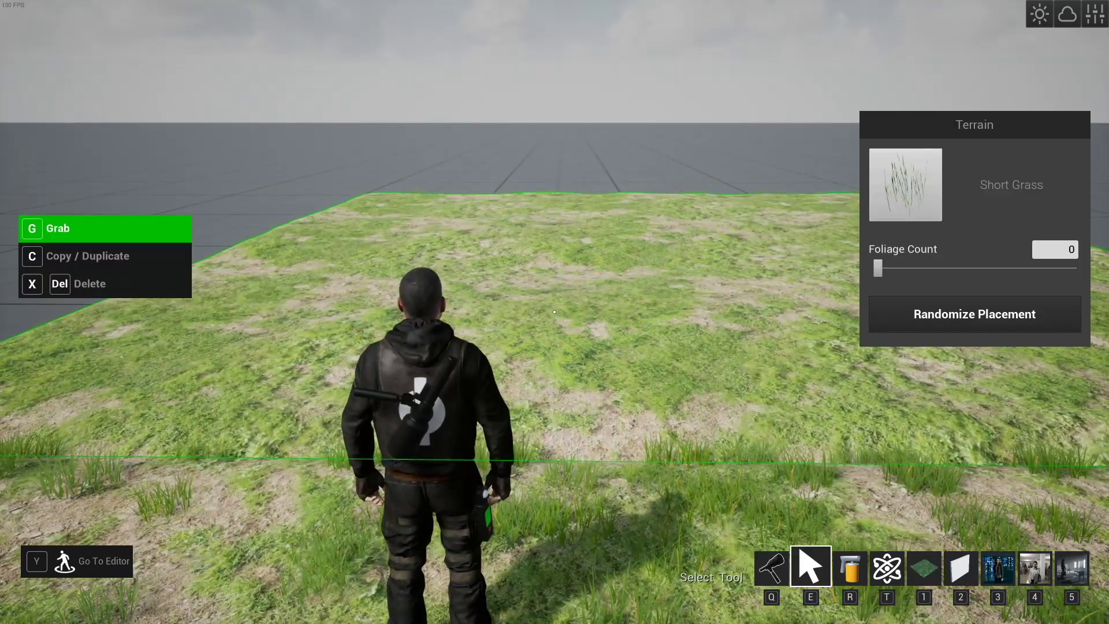
pyautogui.scroll(8, 555, 312)
pyautogui.scroll(-6, 555, 312)
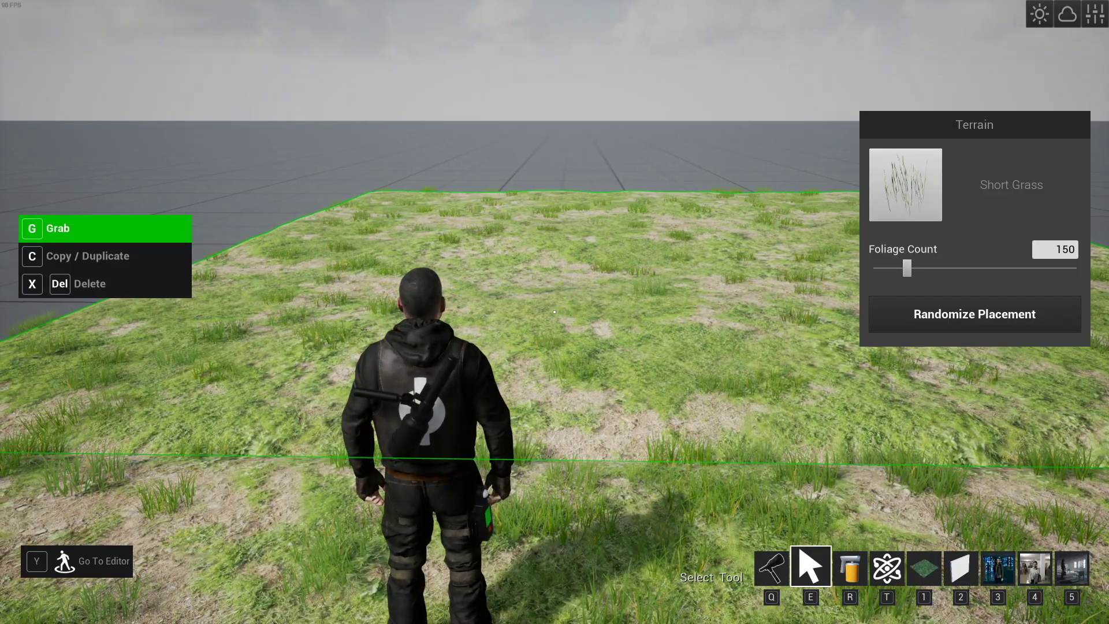
# Walk back off the terrain, switch to the editor view, and change the two farther tiles from Short Grass to another foliage type.
pyautogui.press('q')
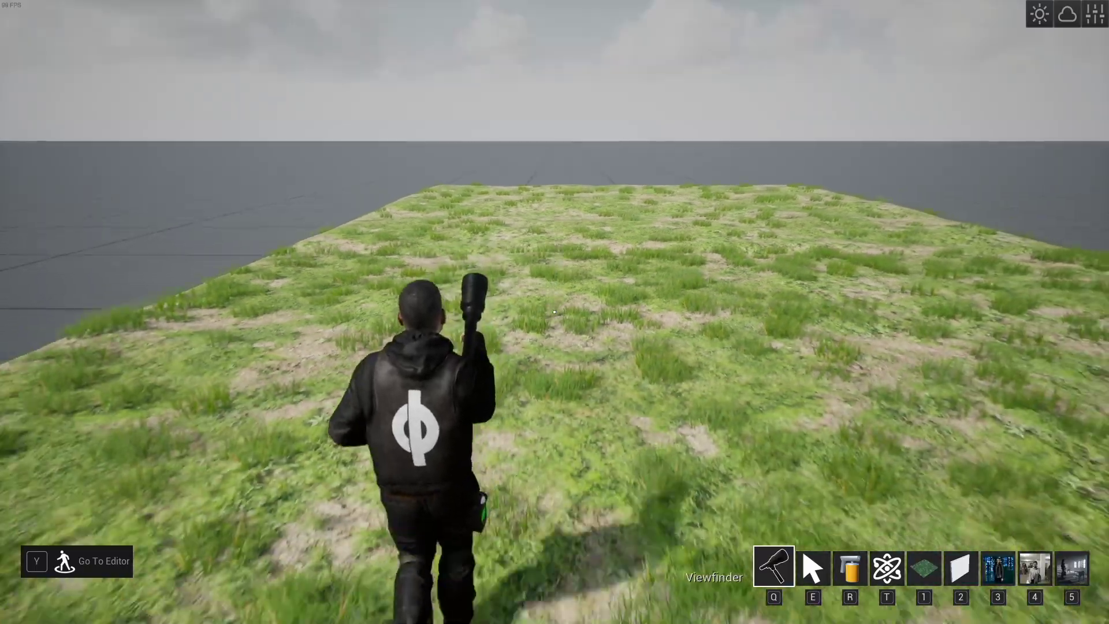
pyautogui.press('w')
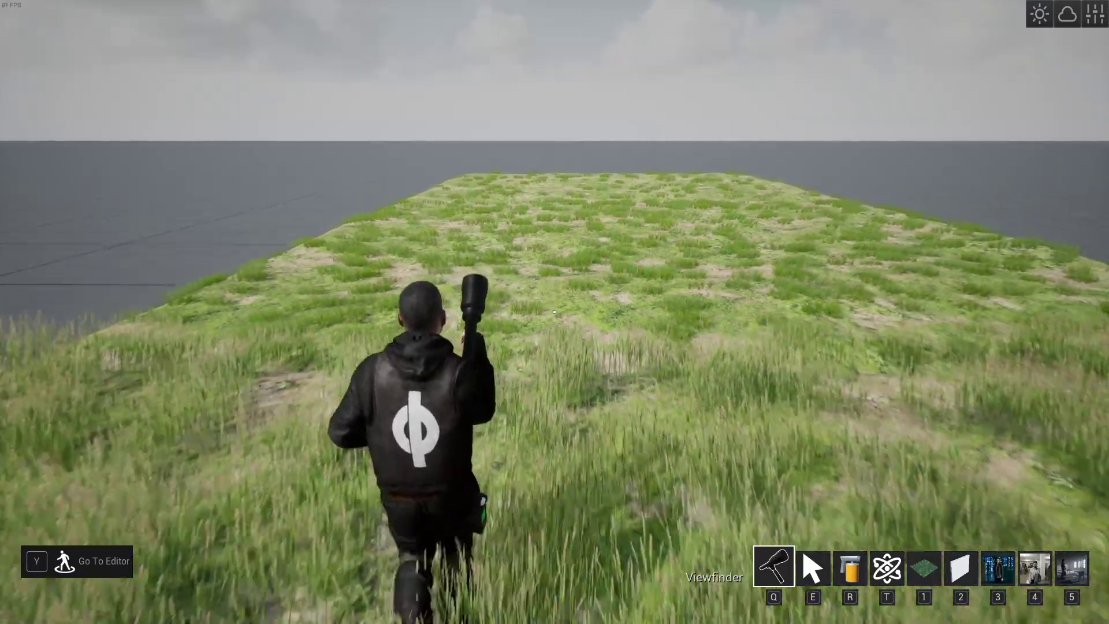
pyautogui.press('w')
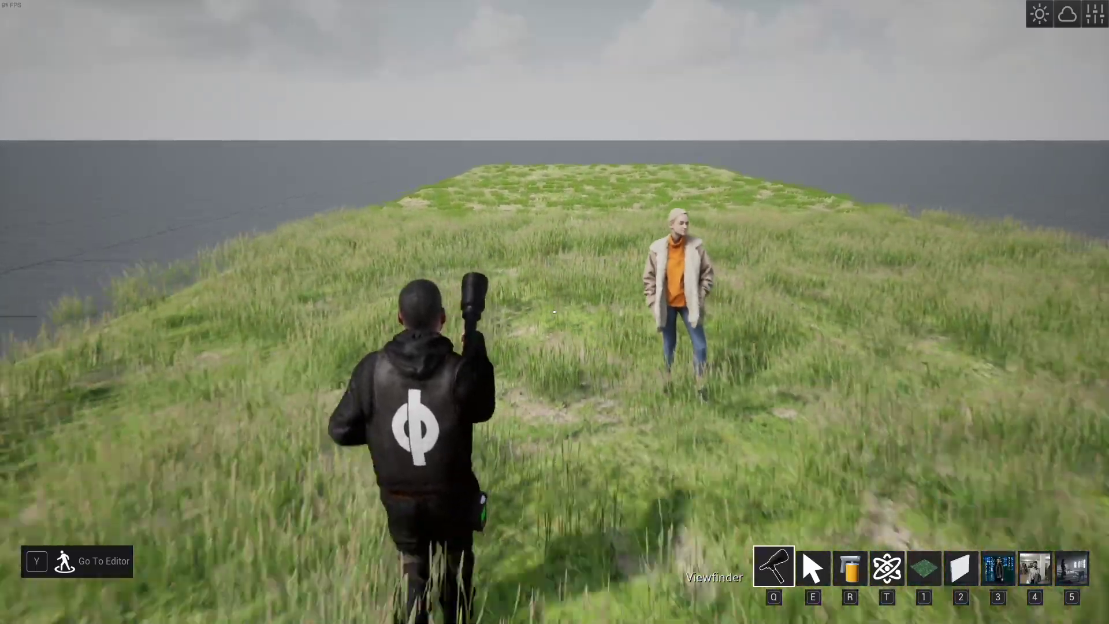
pyautogui.press('s')
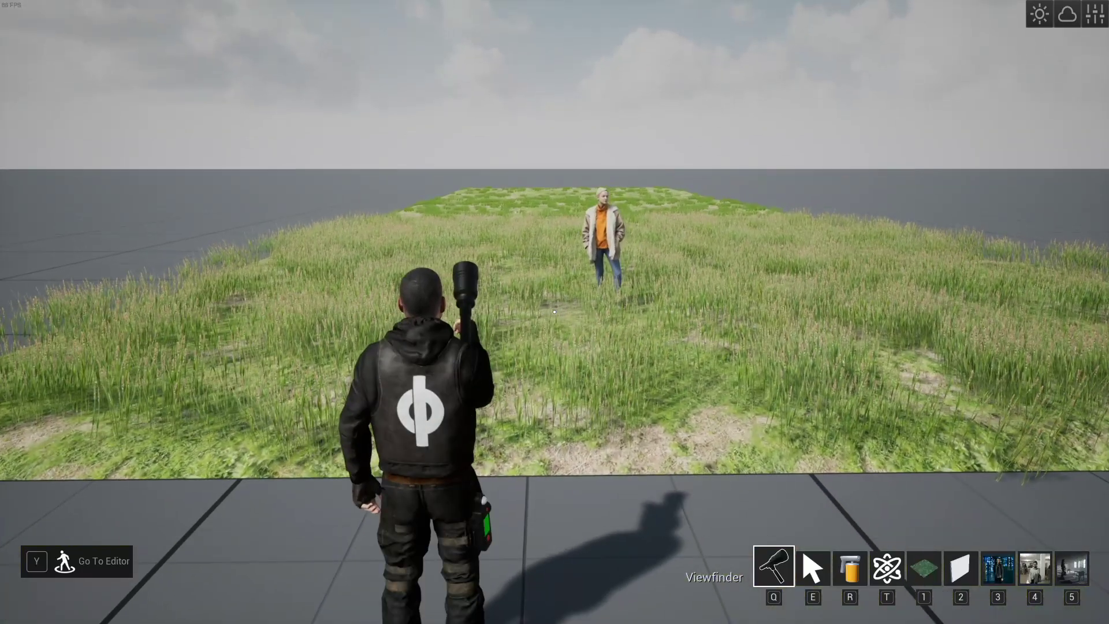
pyautogui.press('y')
pyautogui.press('w')
pyautogui.press('space')
pyautogui.click(580, 346)
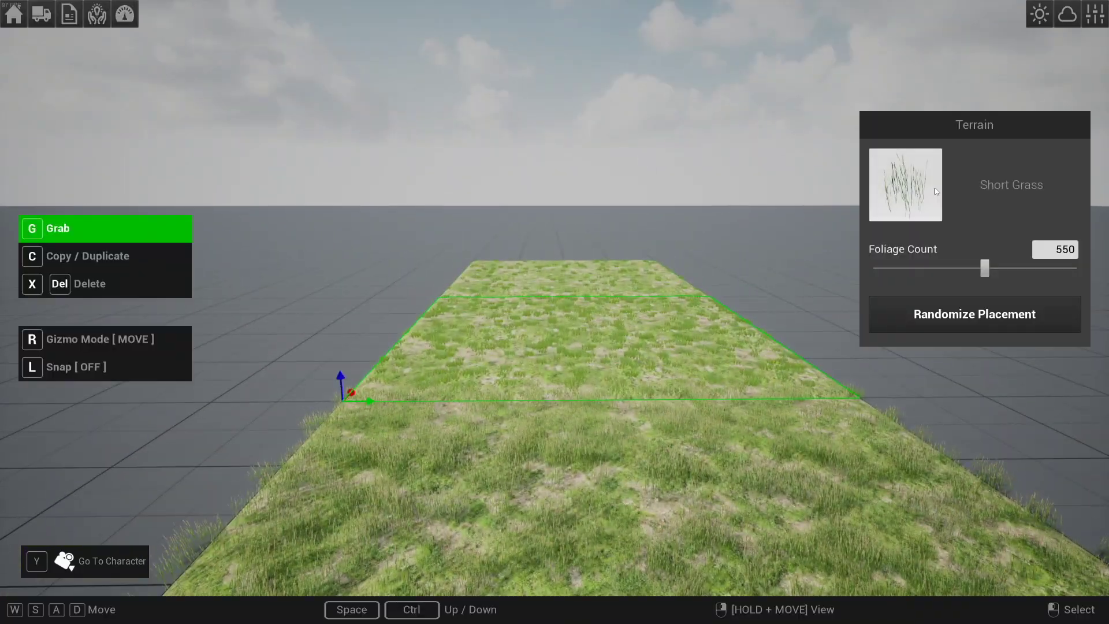
pyautogui.click(934, 188)
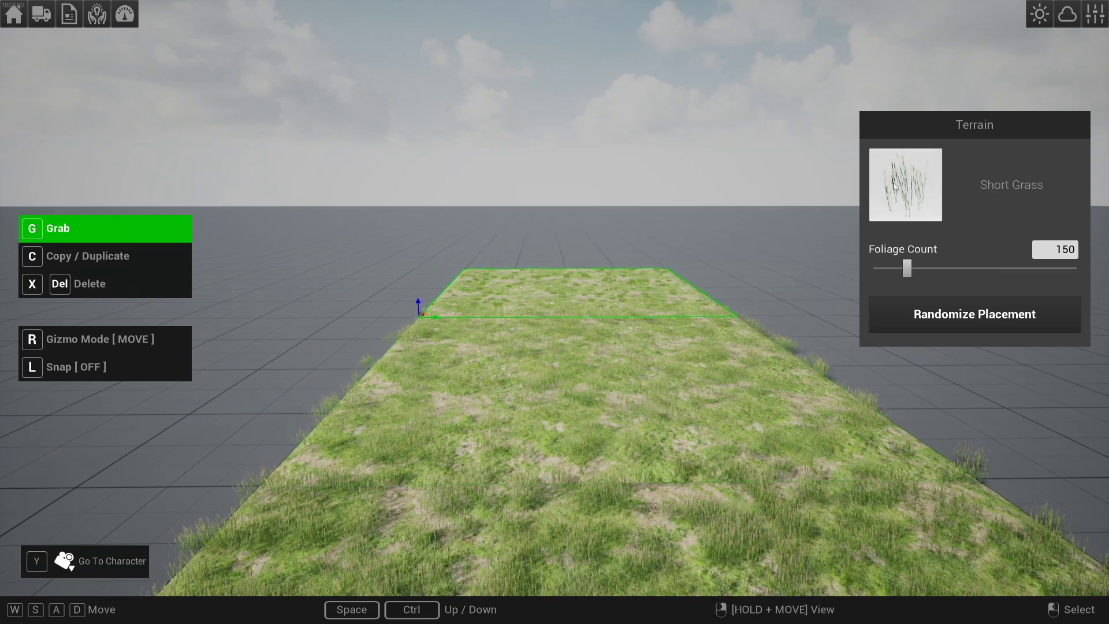
pyautogui.click(894, 185)
pyautogui.click(534, 173)
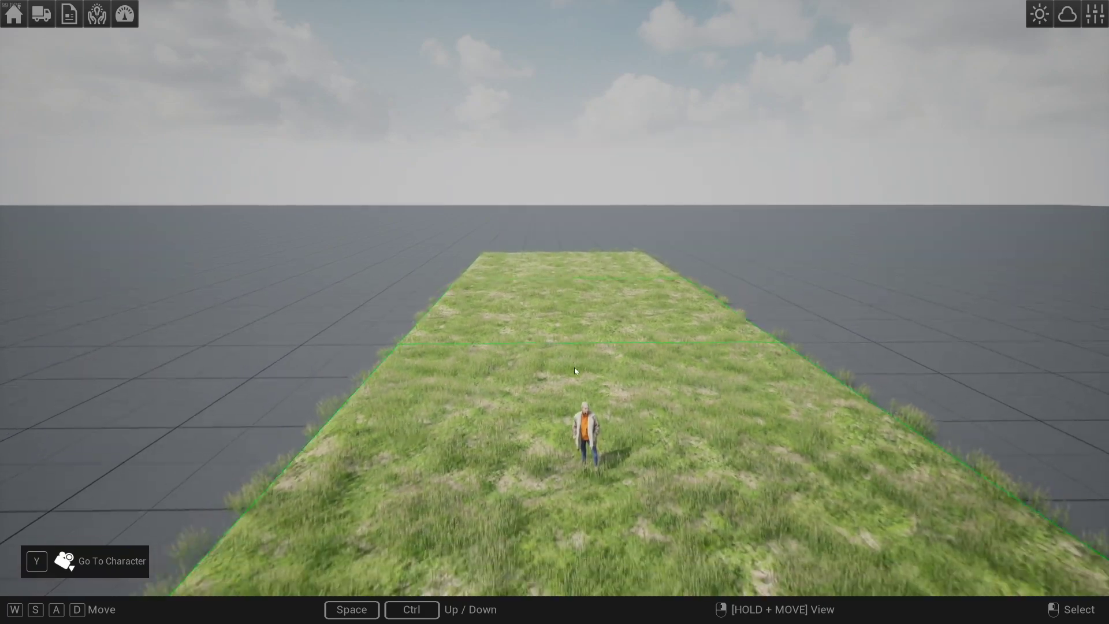
# Switch to the character and walk through the grass around the actor to examine the foliage across the terrain.
pyautogui.press('y')
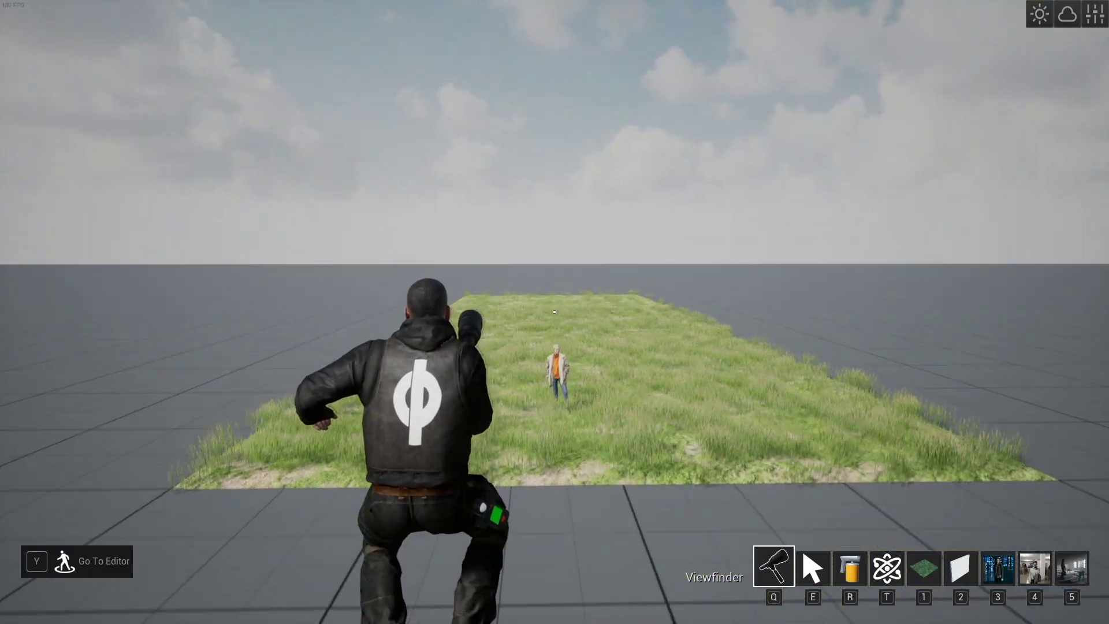
pyautogui.press('w')
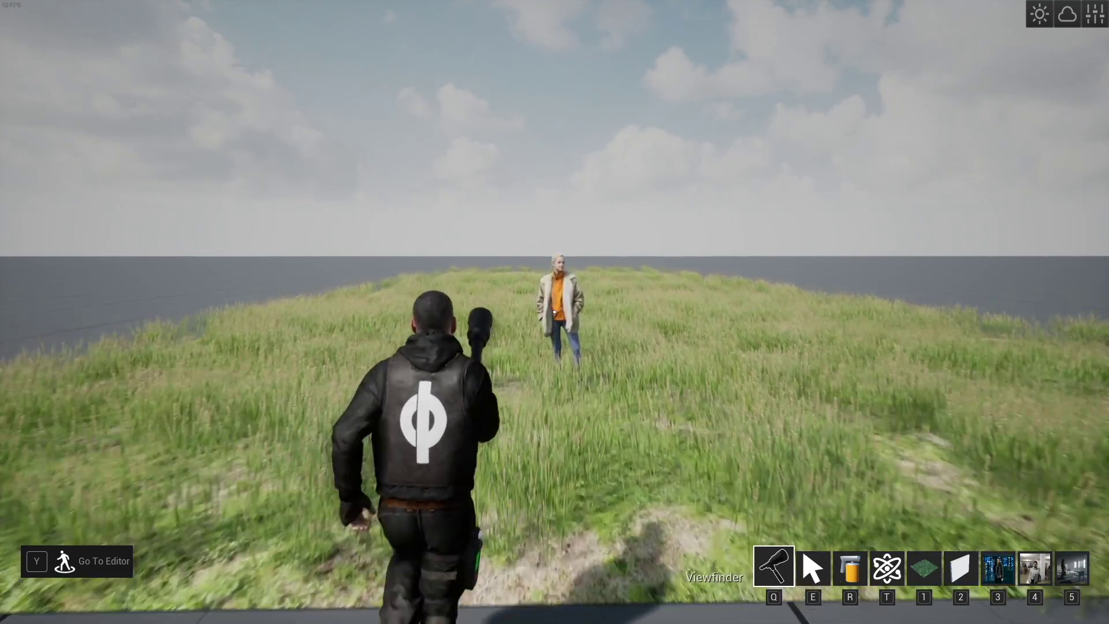
pyautogui.press('w')
pyautogui.press('s')
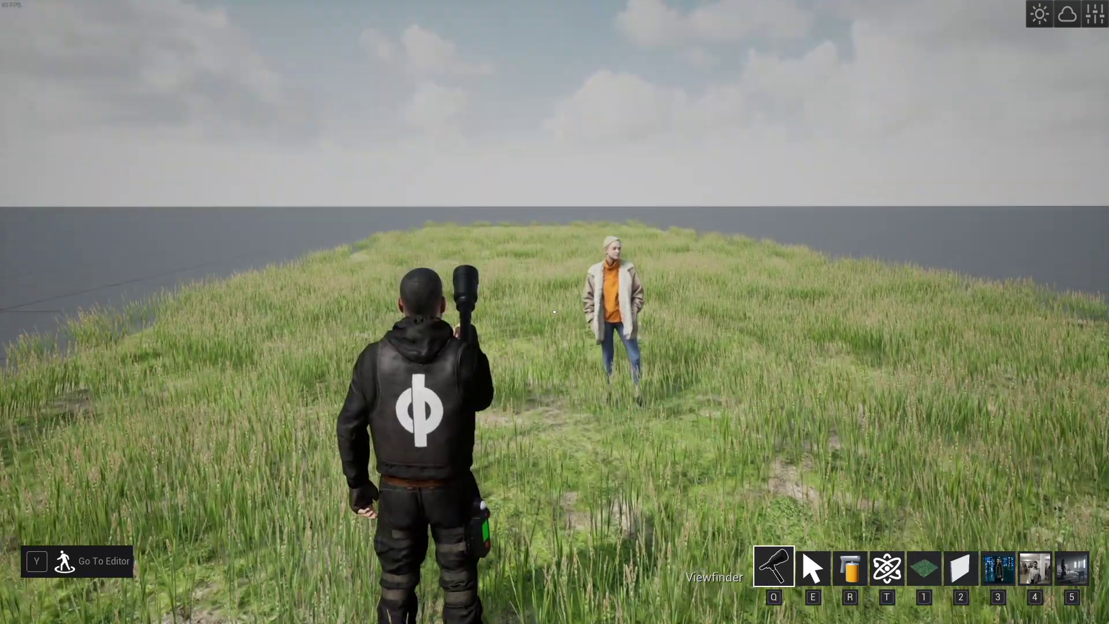
pyautogui.press('space')
pyautogui.press('space')
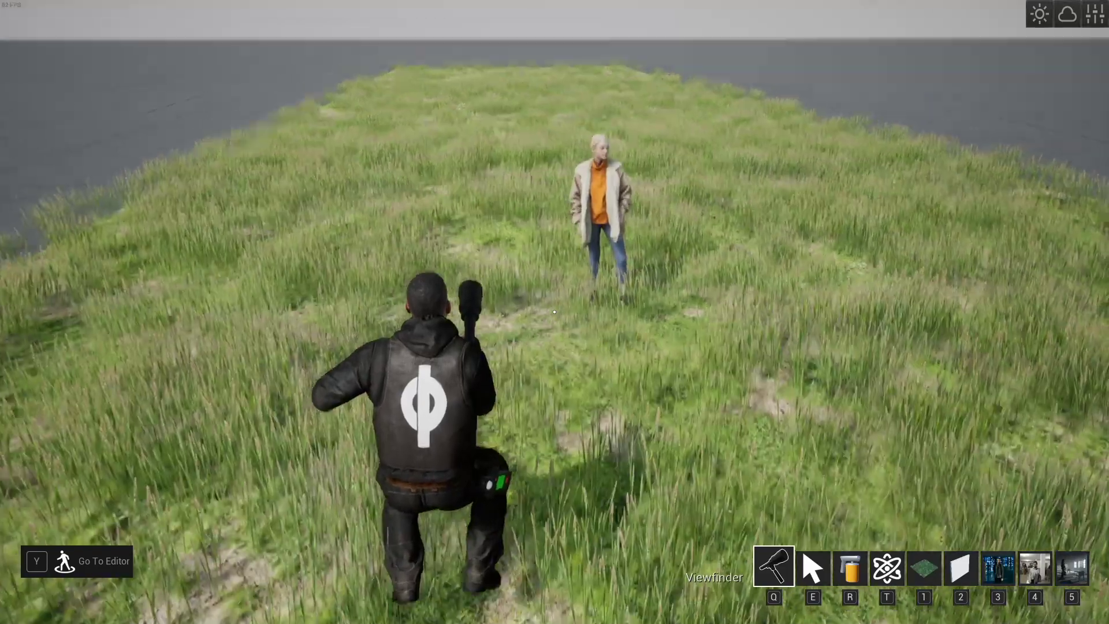
pyautogui.press('w')
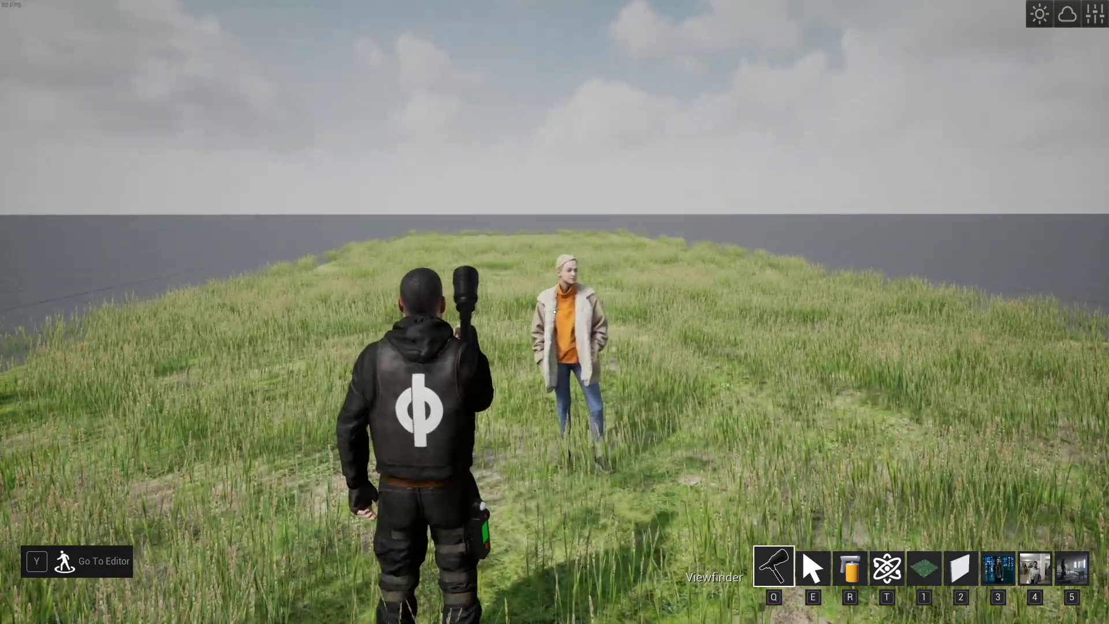
pyautogui.press('d')
pyautogui.press('a')
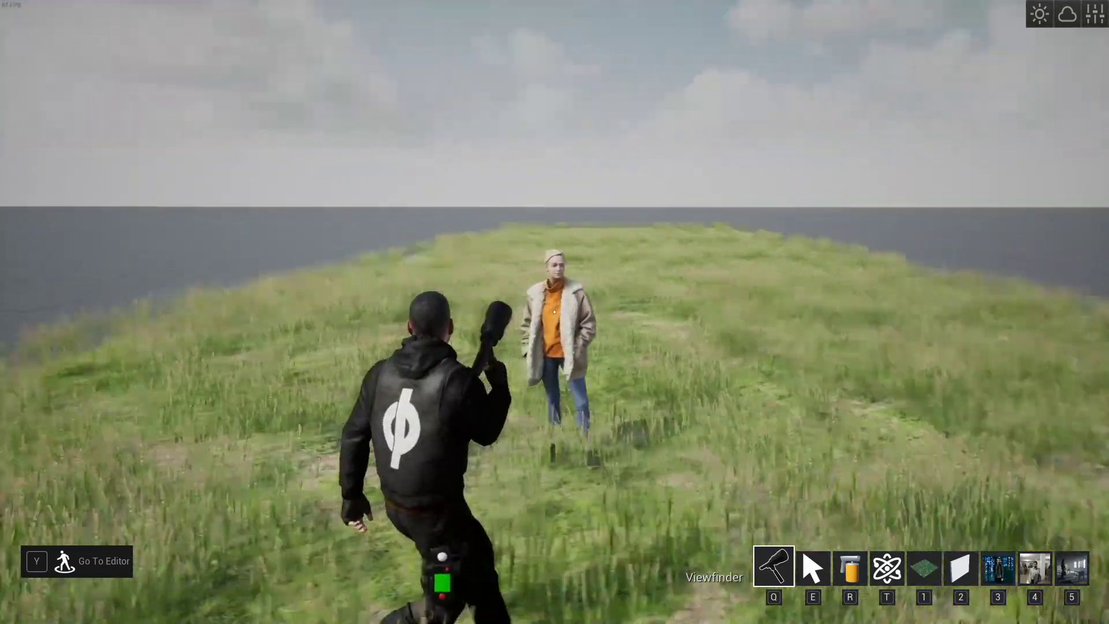
# Return to the editor view, frame the actor in the field, and apply the Sunset sky preset.
pyautogui.press('y')
pyautogui.moveTo(554, 312); pyautogui.dragTo(623, 303, button='right')
pyautogui.press('s')
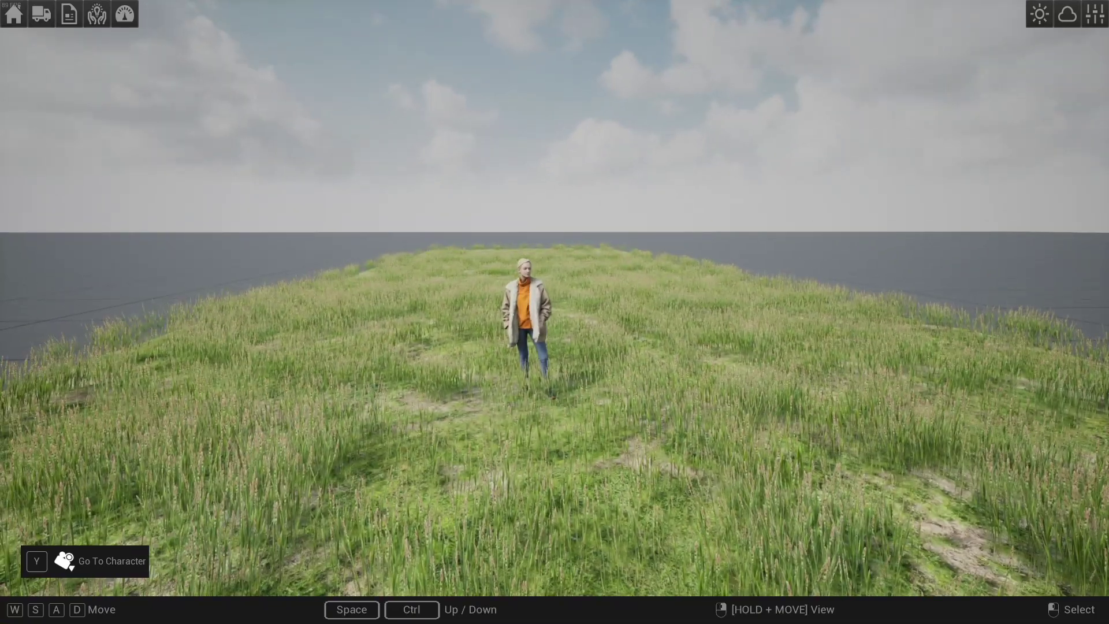
pyautogui.click(1087, 21)
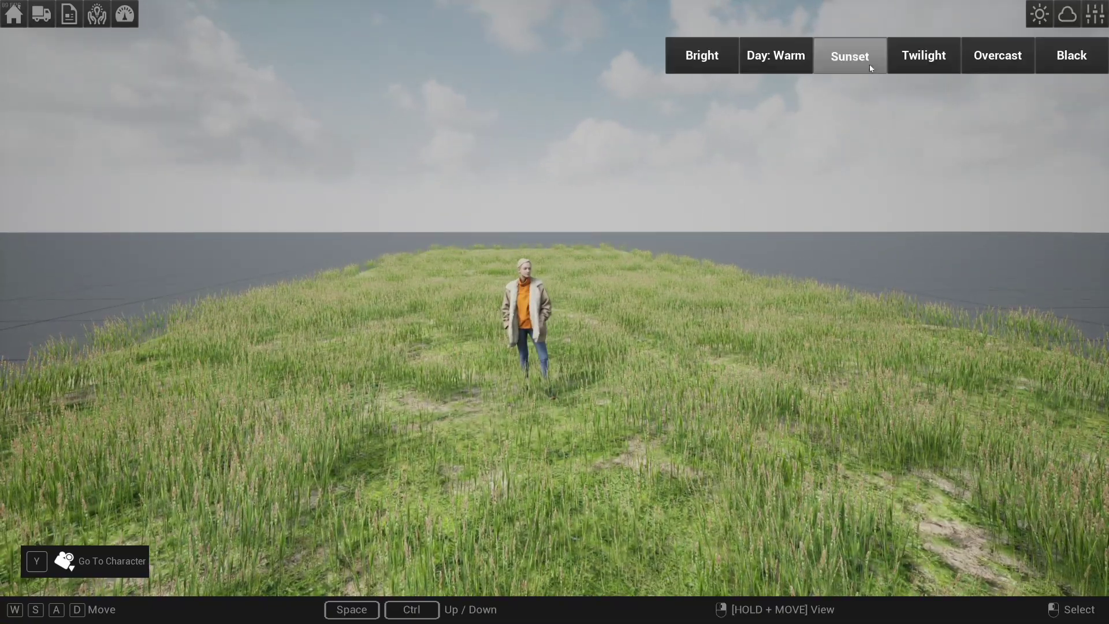
pyautogui.click(850, 56)
# Try different sun directions, set Sun Pan to 108.11 degrees, and close the sun controls.
pyautogui.click(1040, 22)
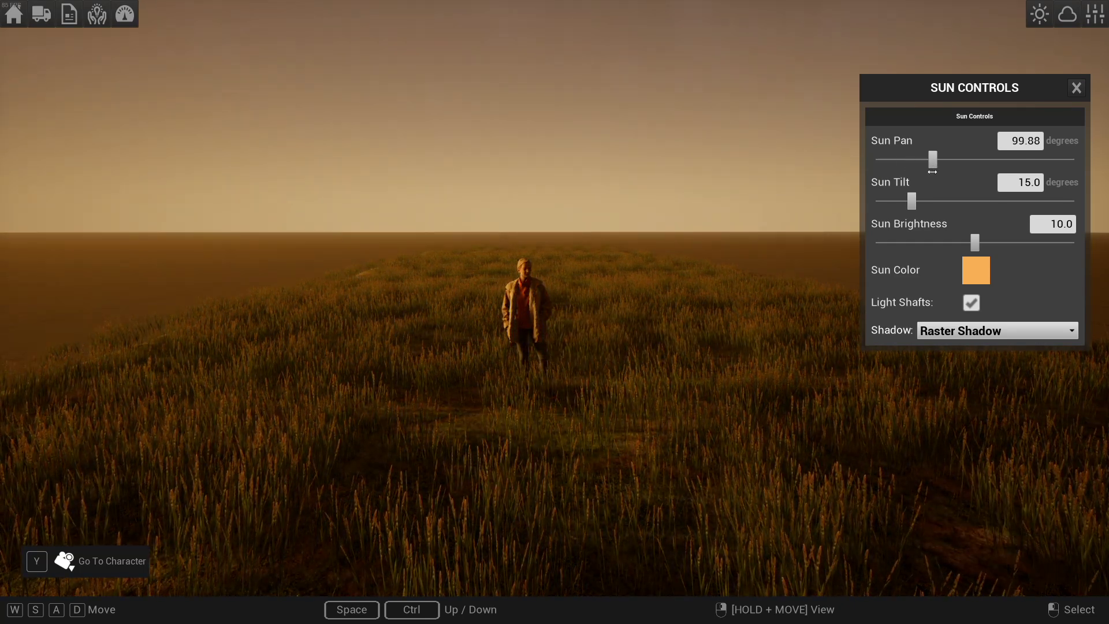
pyautogui.moveTo(932, 171)
pyautogui.mouseDown()
pyautogui.moveTo(1030, 168)
pyautogui.moveTo(924, 183)
pyautogui.mouseUp()
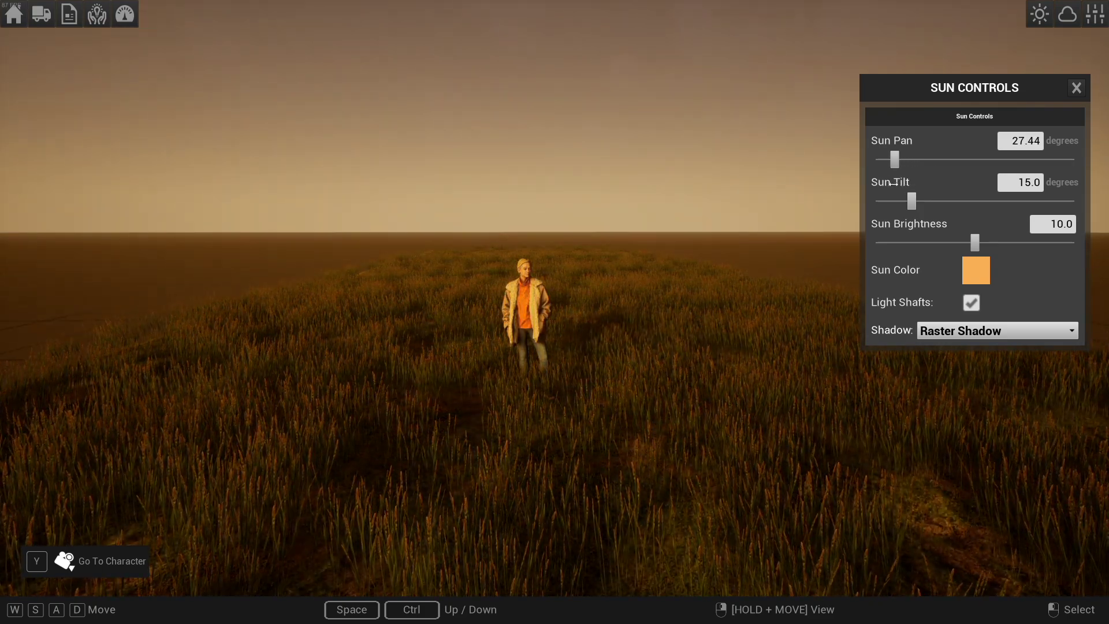
pyautogui.moveTo(931, 179)
pyautogui.mouseDown()
pyautogui.moveTo(1026, 180)
pyautogui.moveTo(934, 186)
pyautogui.mouseUp()
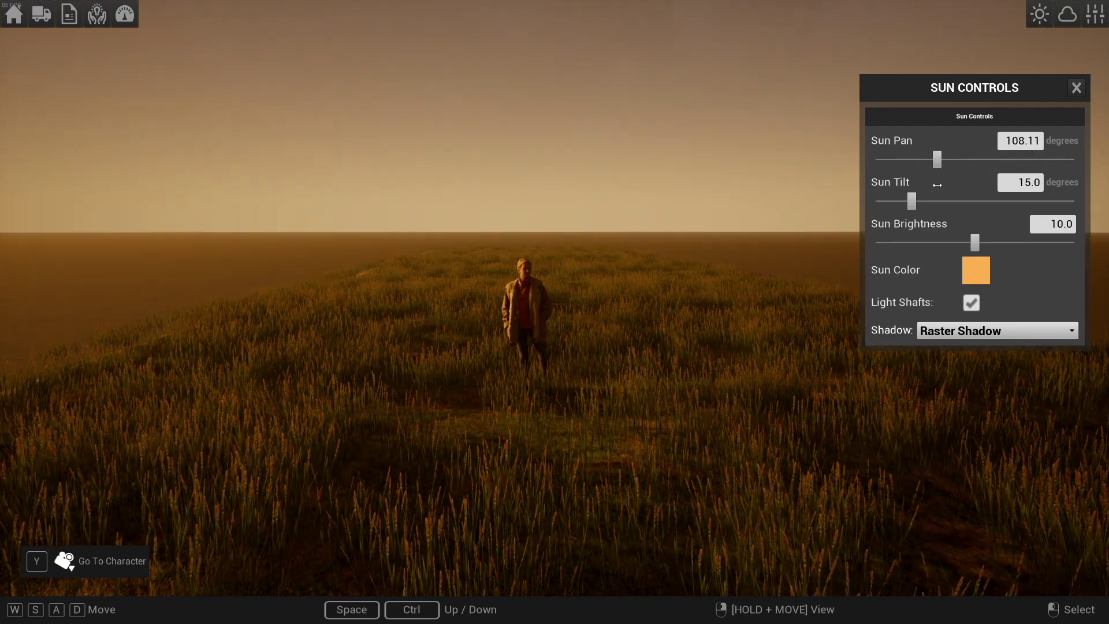
pyautogui.click(626, 188)
pyautogui.moveTo(624, 188)
pyautogui.mouseDown(button='right')
pyautogui.moveTo(615, 207)
pyautogui.moveTo(615, 185)
pyautogui.mouseUp(button='right')
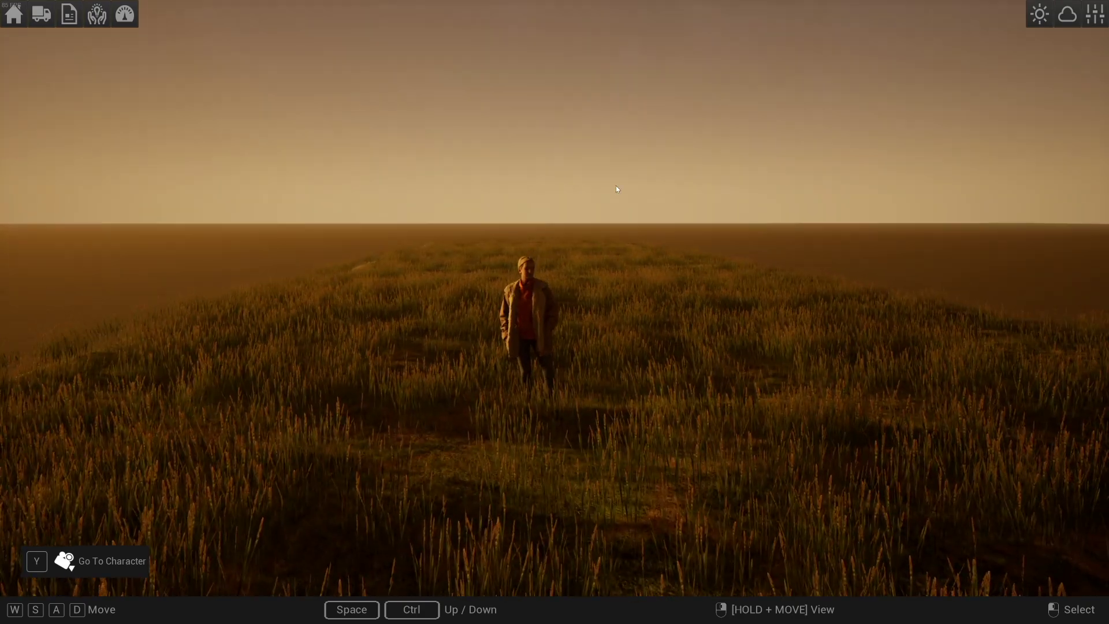
# Place the Tree prop from the Plants category in the field behind the actor, left of centre.
pyautogui.press('Tab')
pyautogui.click(686, 138)
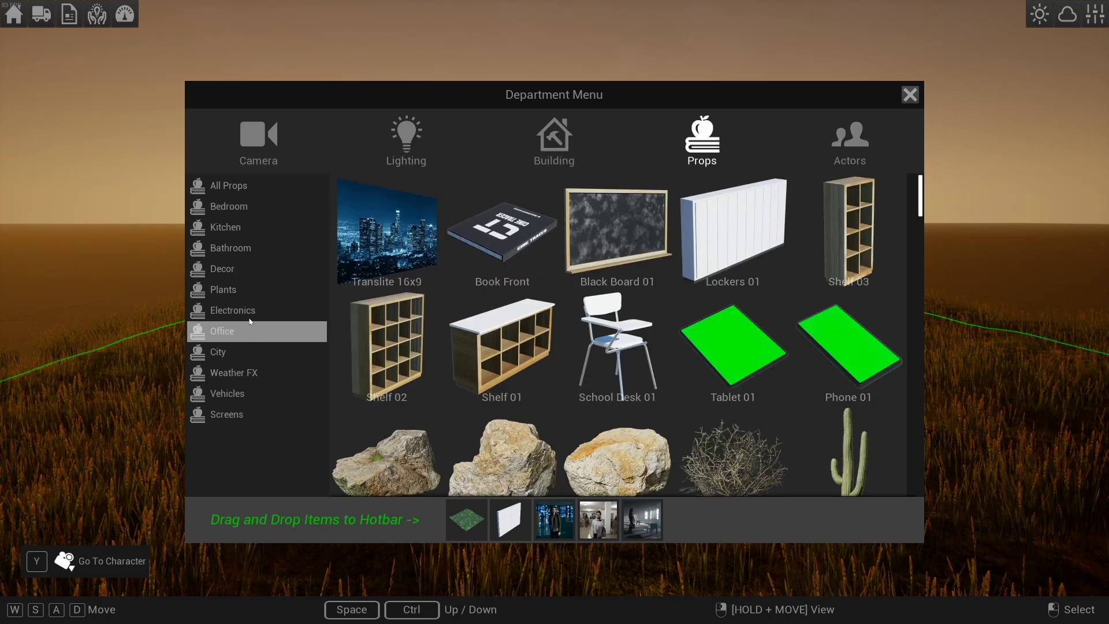
pyautogui.click(237, 289)
pyautogui.scroll(-4, 500, 346)
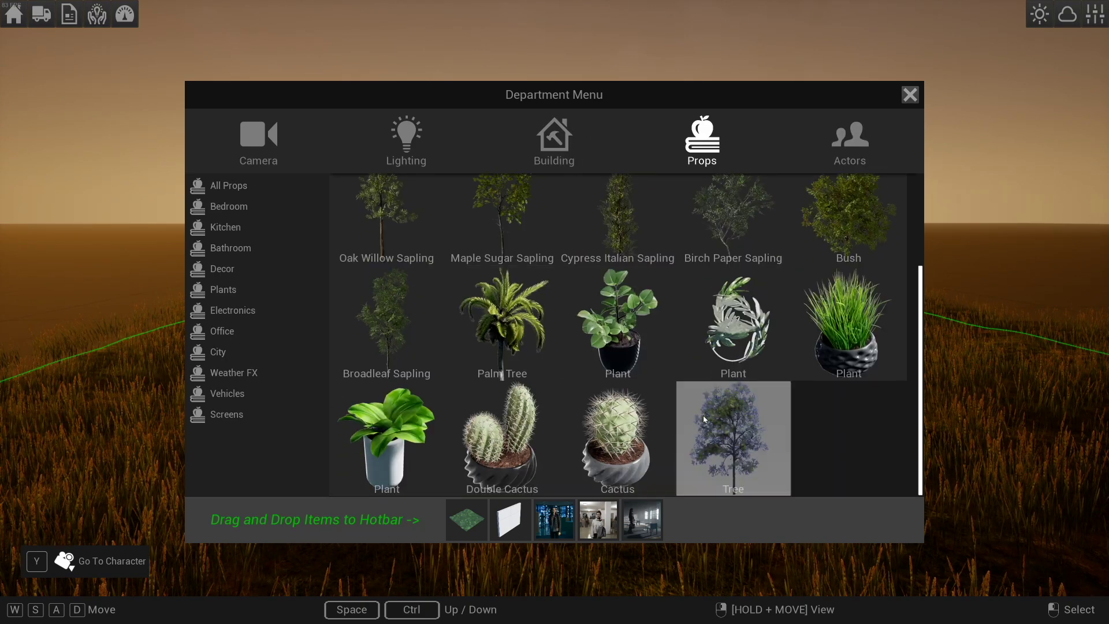
pyautogui.click(733, 433)
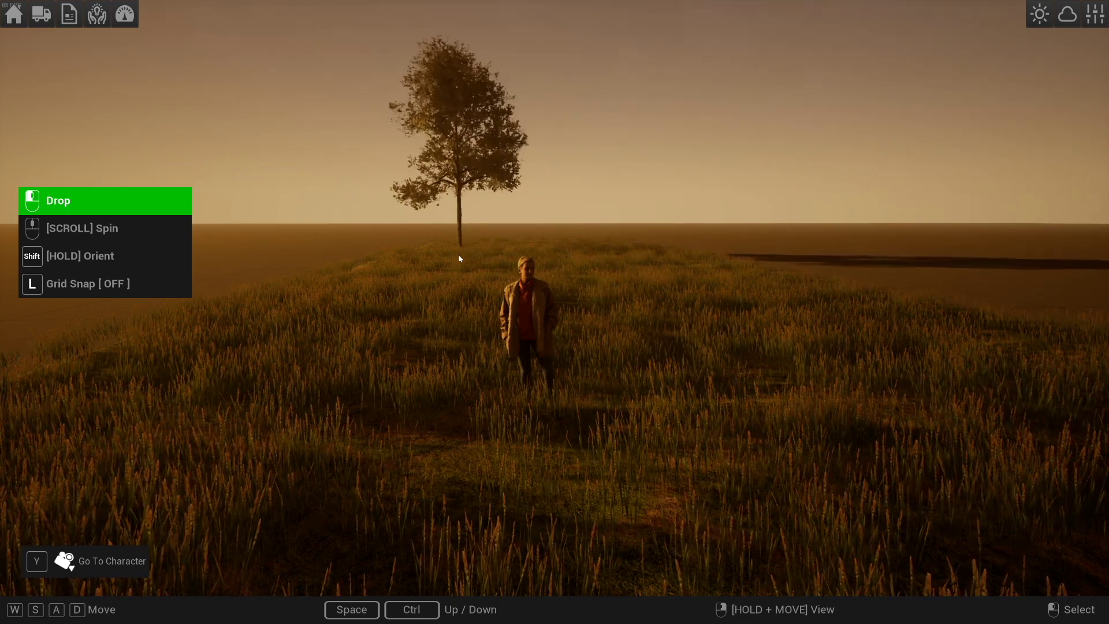
pyautogui.click(457, 257)
# Place a second Tree prop closer to the camera, to the right of the actor.
pyautogui.press('Tab')
pyautogui.scroll(-3, 692, 430)
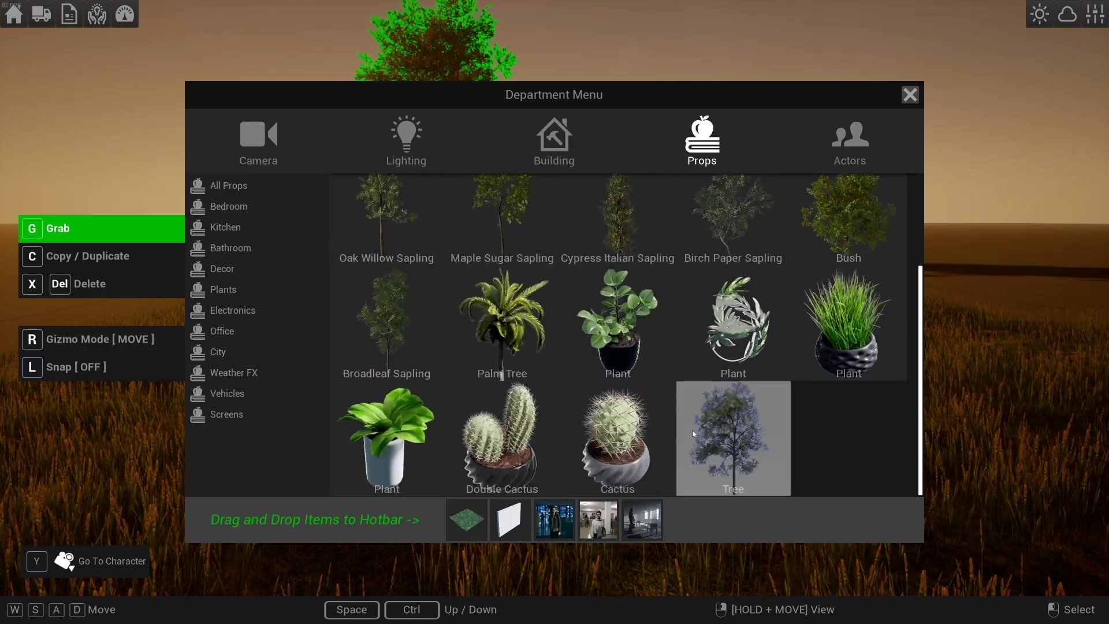
pyautogui.click(735, 433)
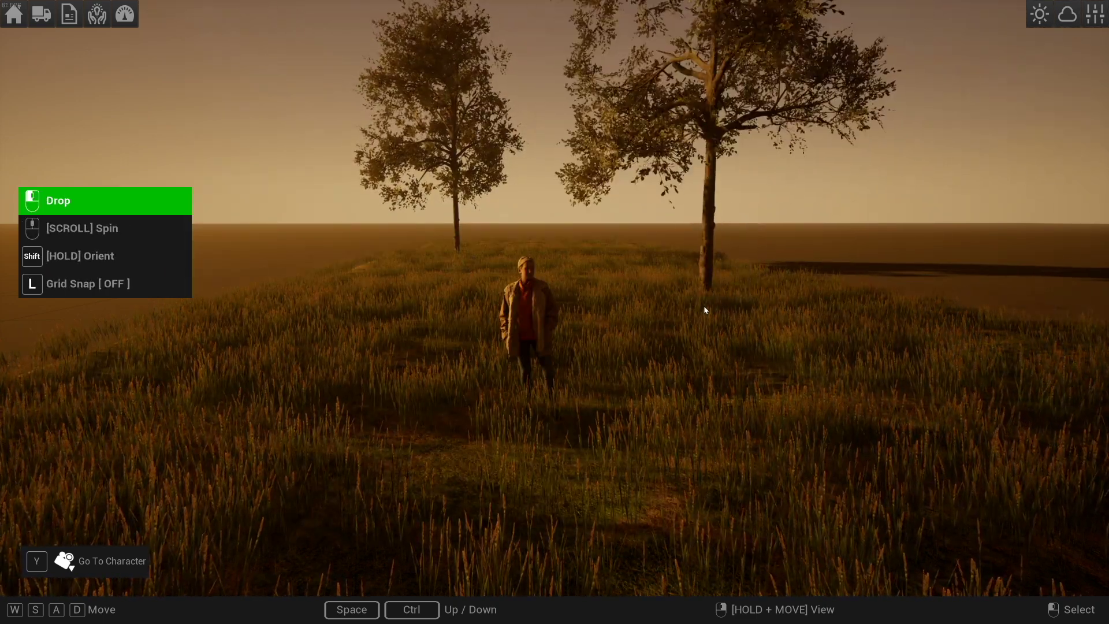
pyautogui.click(726, 327)
# Place a Maple Sugar Sapling in the left foreground and drop a duplicate of it in the distance behind the actor.
pyautogui.press('Tab')
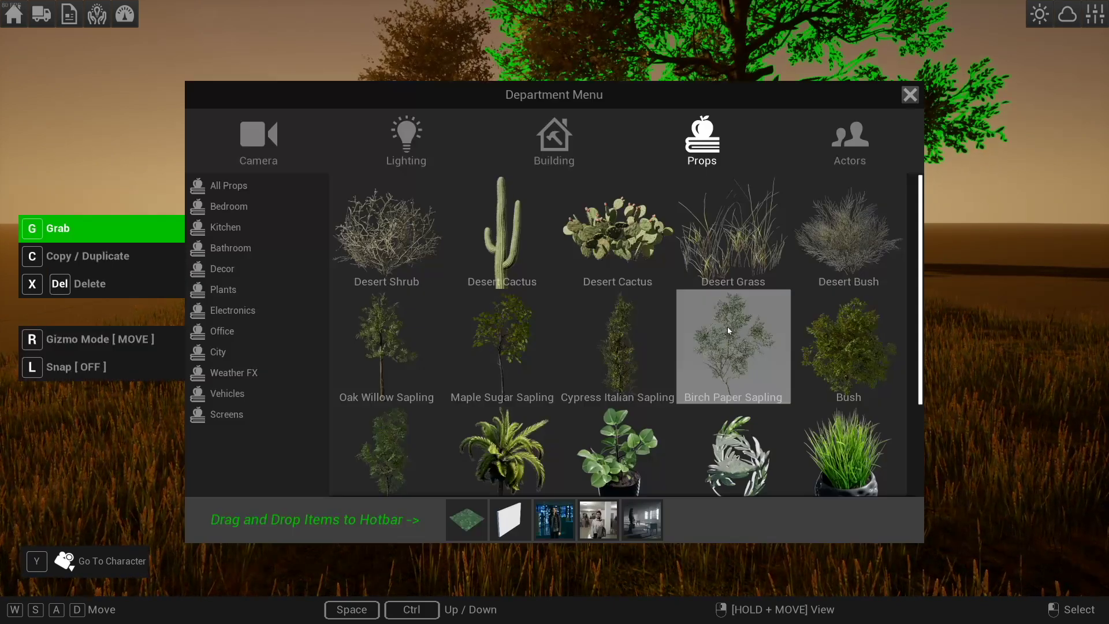
pyautogui.scroll(-2, 493, 313)
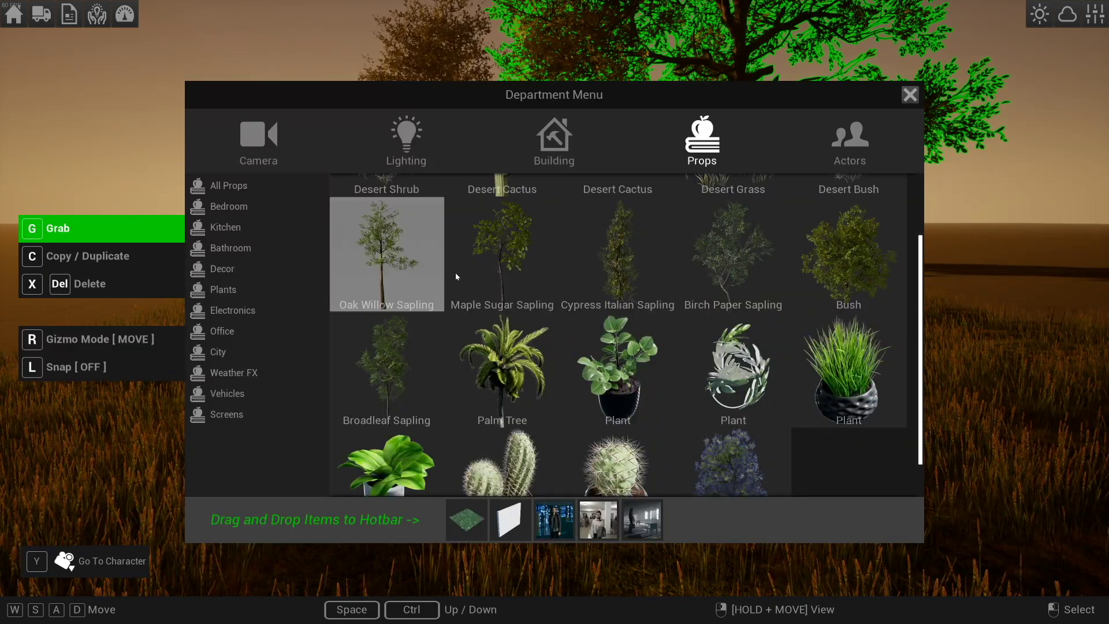
pyautogui.click(493, 273)
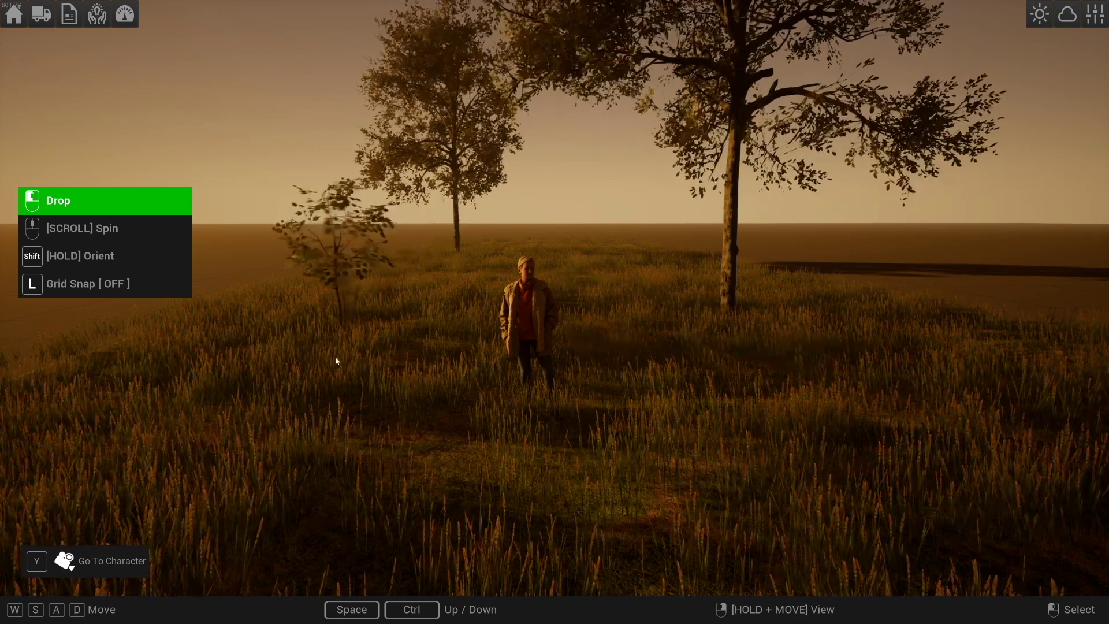
pyautogui.click(267, 445)
pyautogui.press('c')
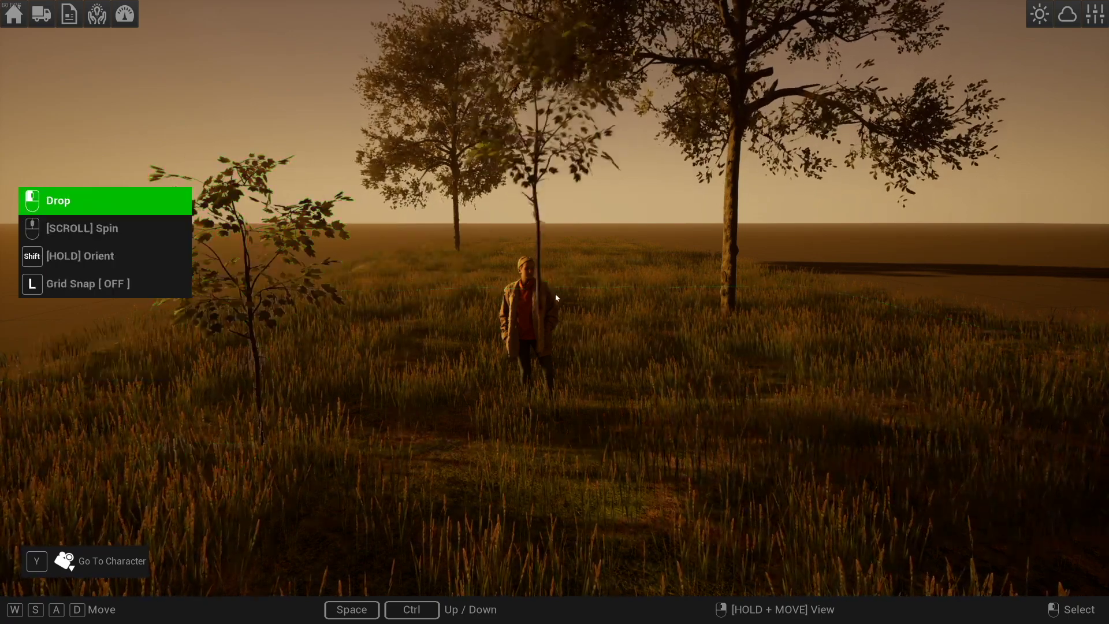
pyautogui.click(592, 275)
# Place Rock 02 from the Exterior building category in the grass behind the actor, near the distant tree.
pyautogui.press('Tab')
pyautogui.scroll(-2, 600, 276)
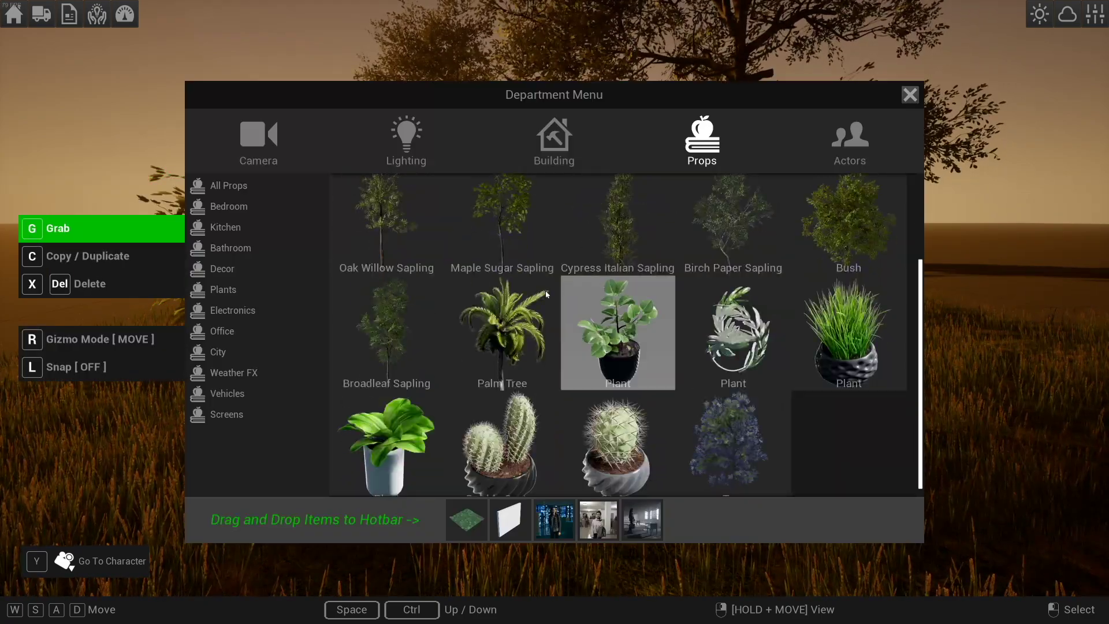
pyautogui.click(553, 141)
pyautogui.click(256, 291)
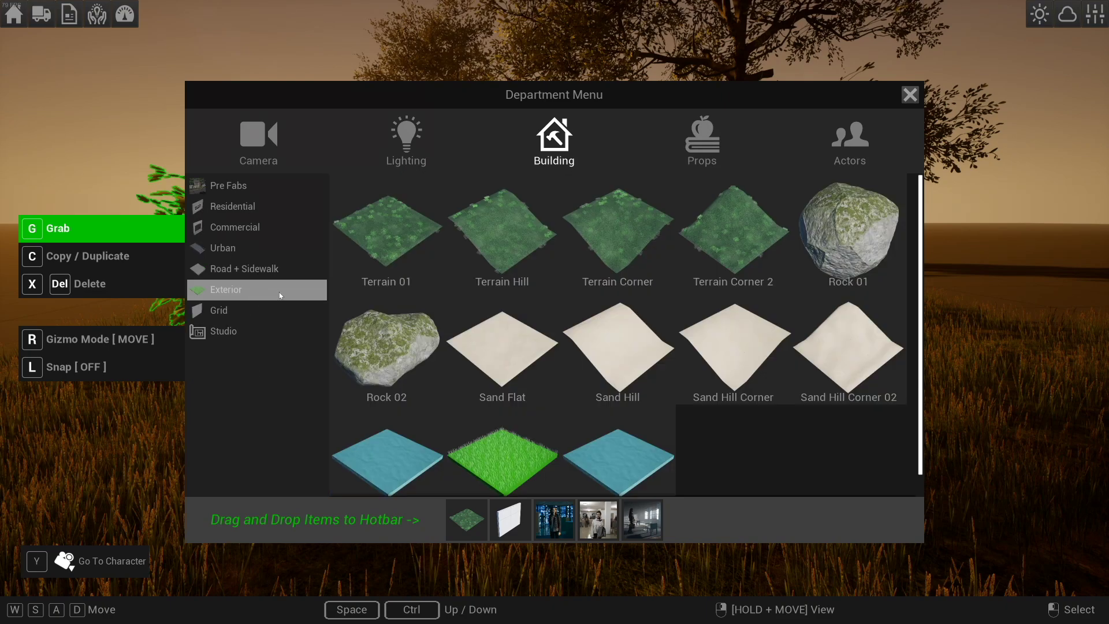
pyautogui.click(384, 344)
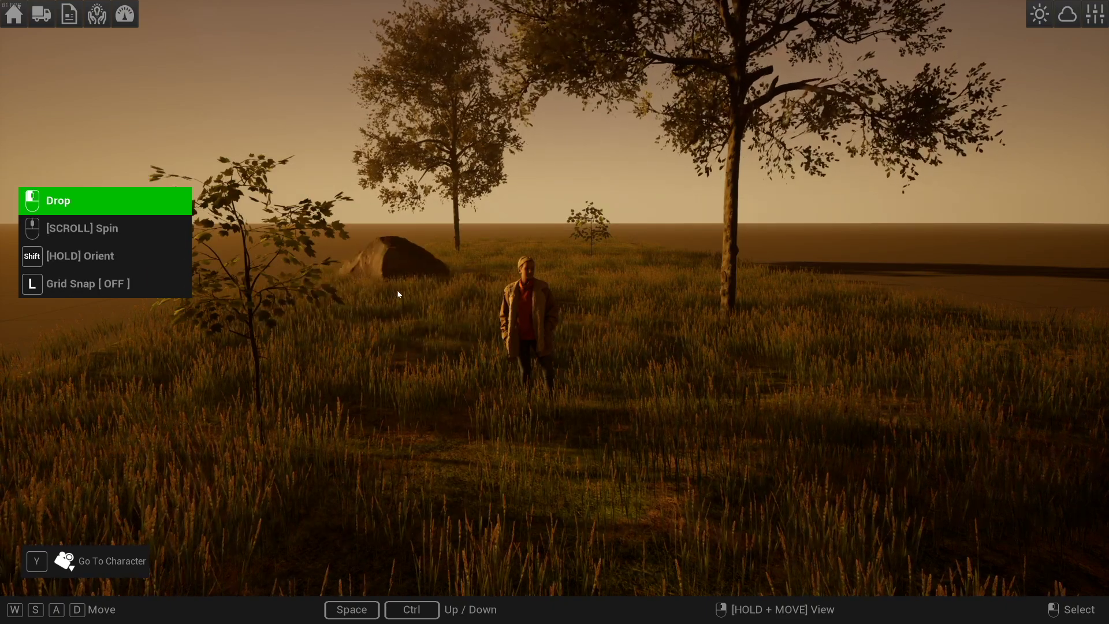
pyautogui.click(396, 276)
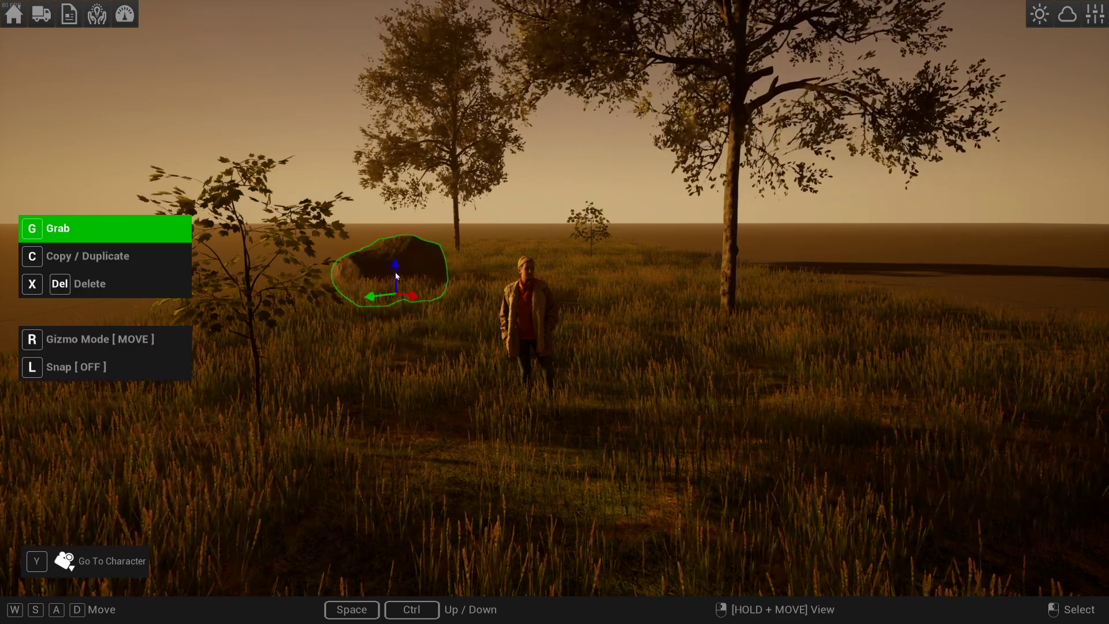
# Place another exterior rock in the grass to the right of the actor and switch from the editor to character control.
pyautogui.press('Tab')
pyautogui.click(843, 244)
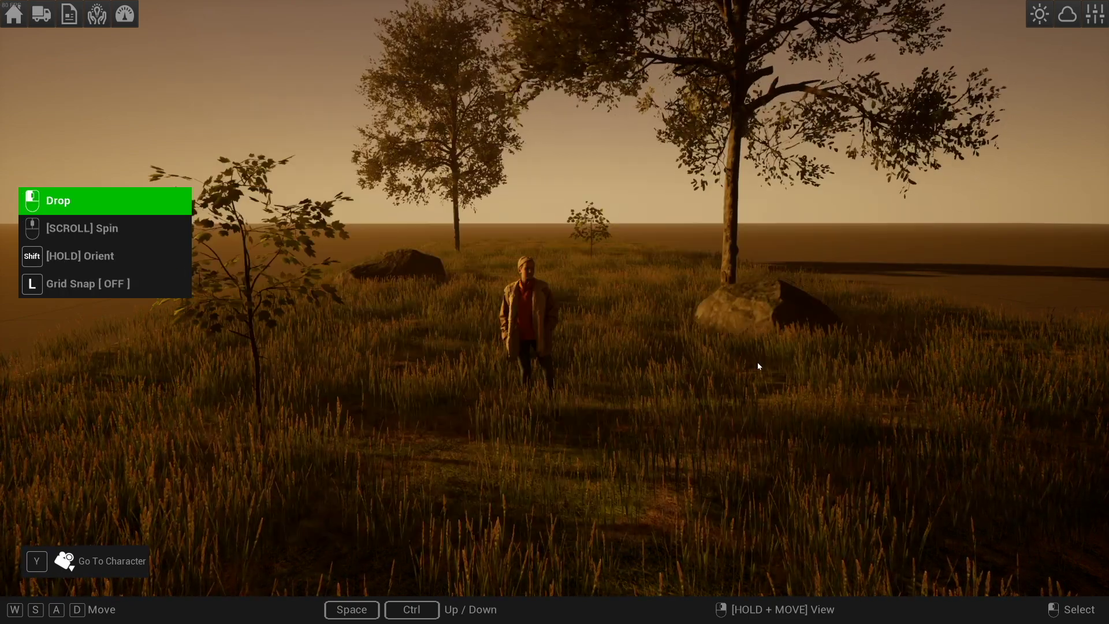
pyautogui.press('y')
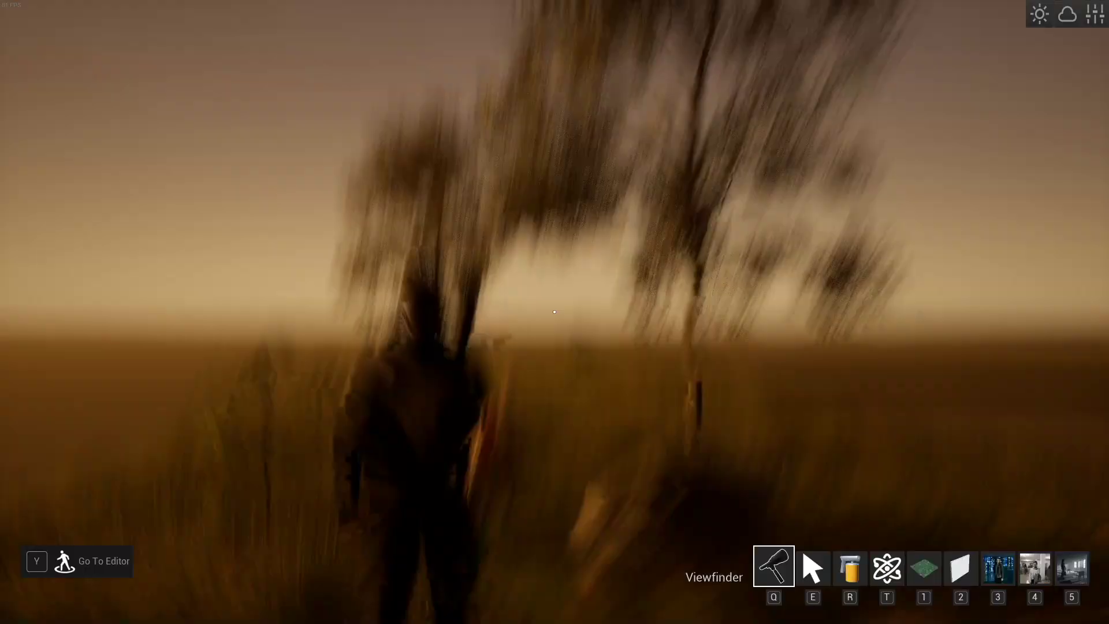
# Walk the character around the field to examine the actor, trees, saplings and rocks in the sunset light from several angles.
pyautogui.press('w')
pyautogui.press('a')
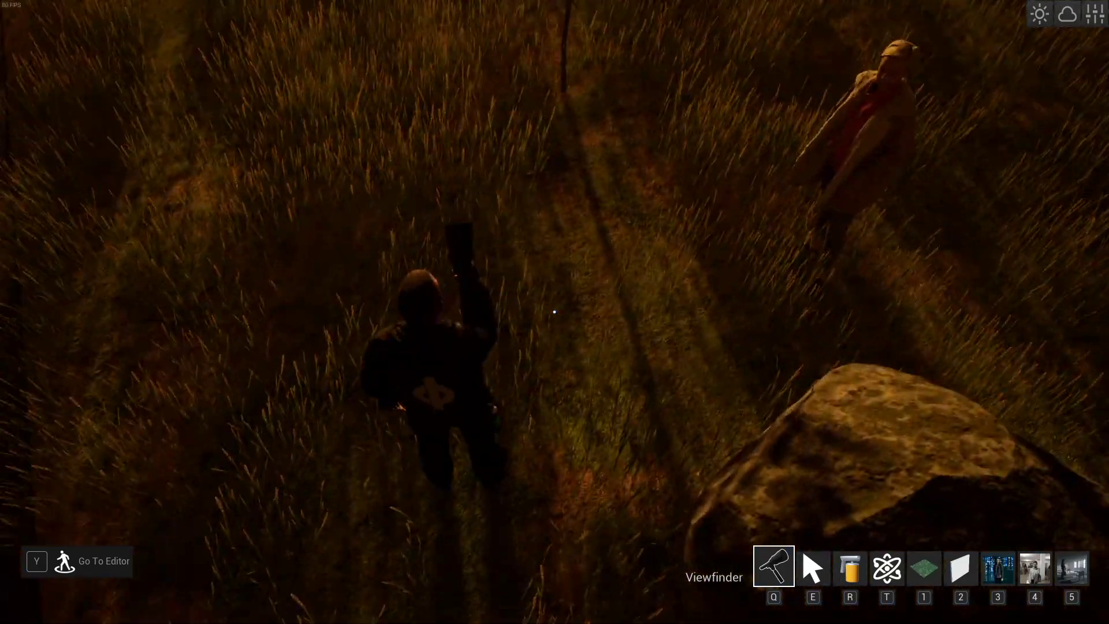
pyautogui.press('a')
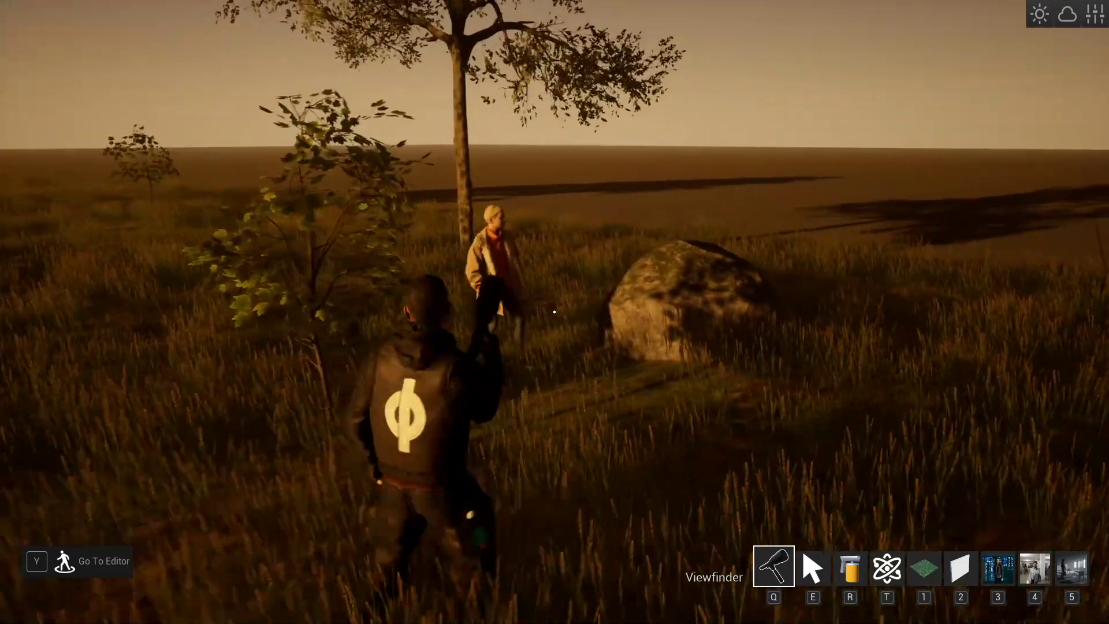
pyautogui.press('d')
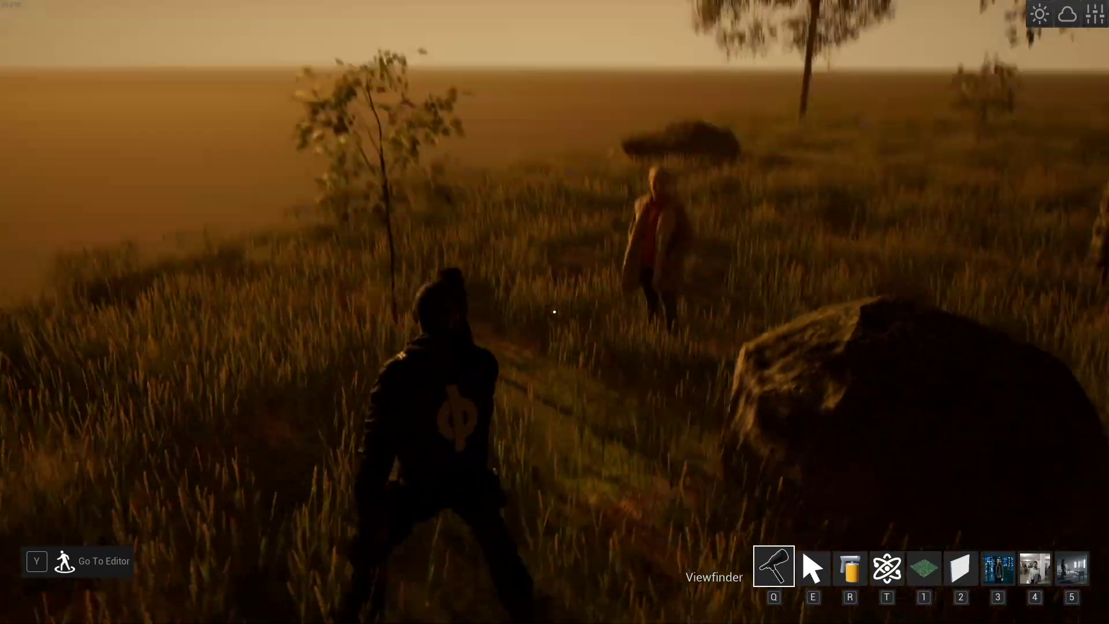
pyautogui.press('d')
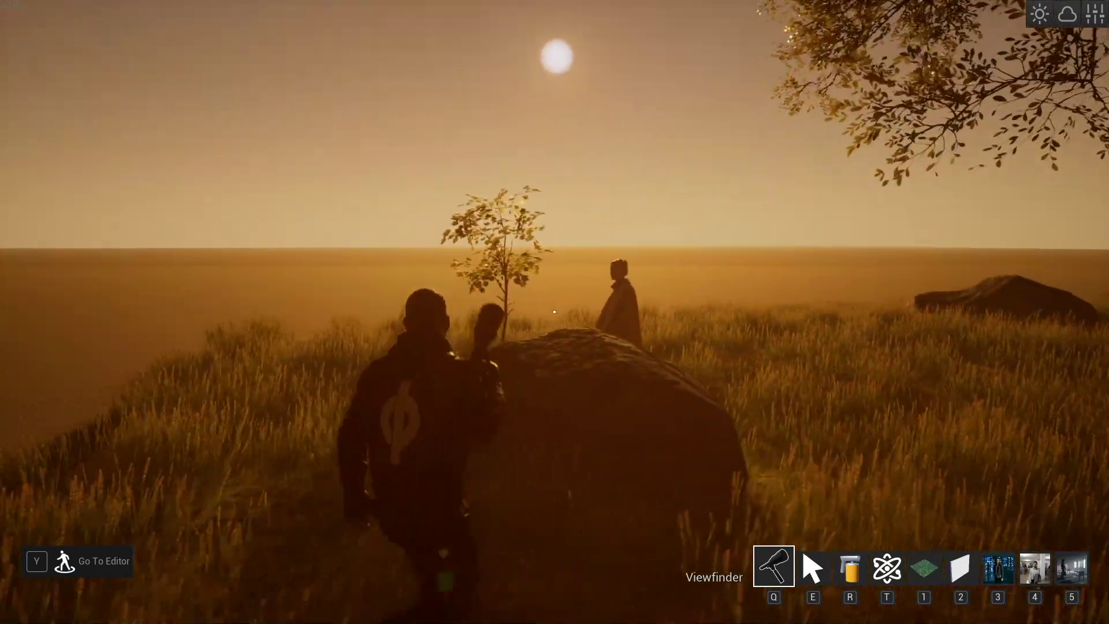
pyautogui.press('a')
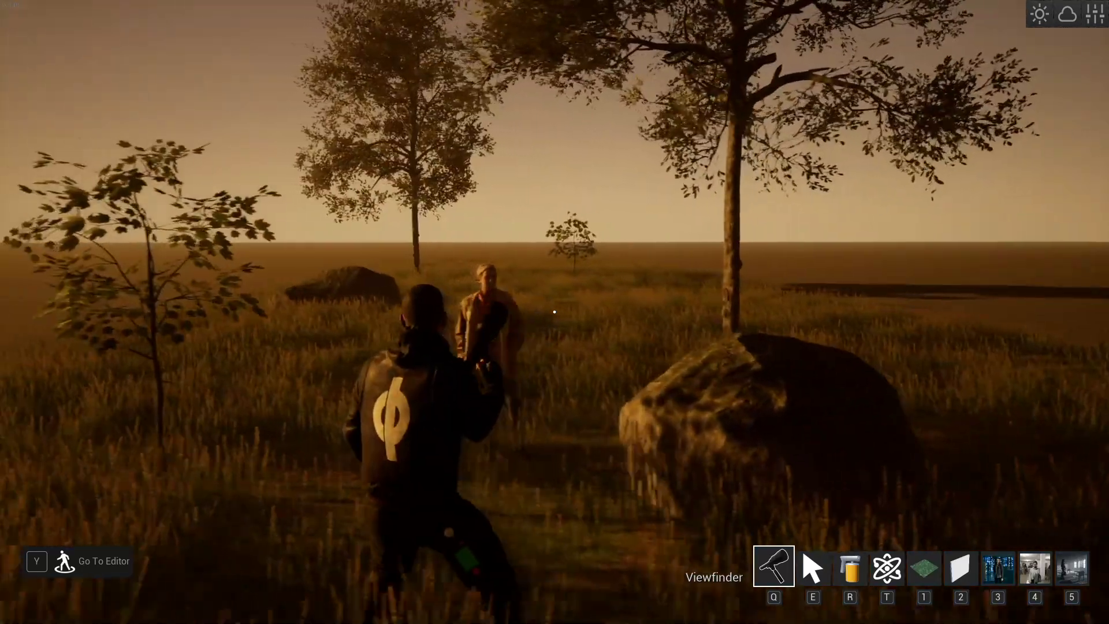
pyautogui.press('a')
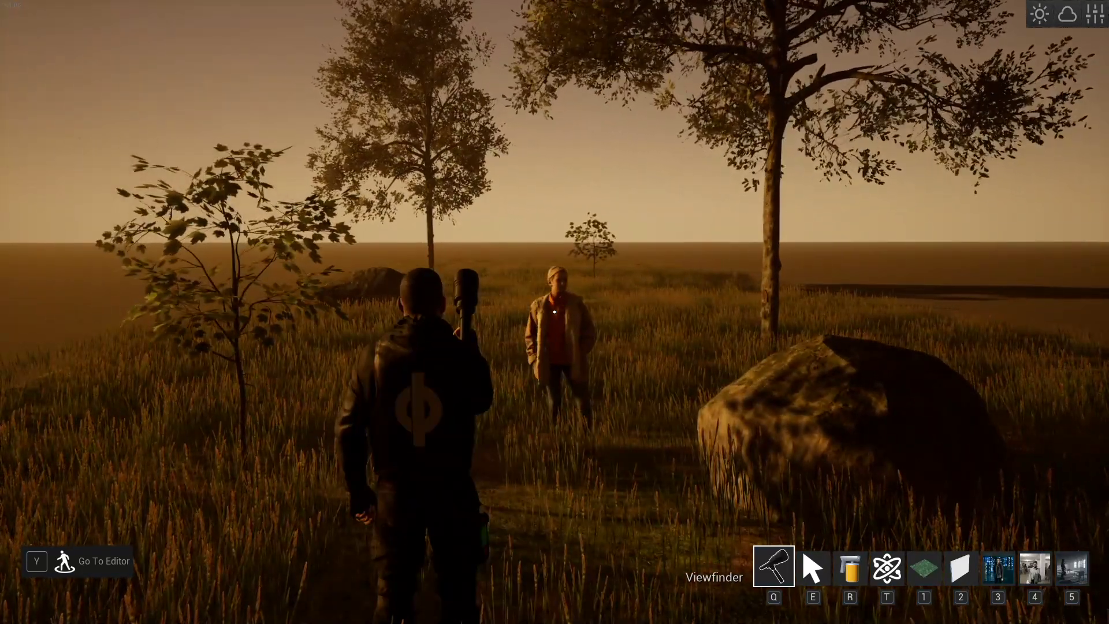
pyautogui.press('w')
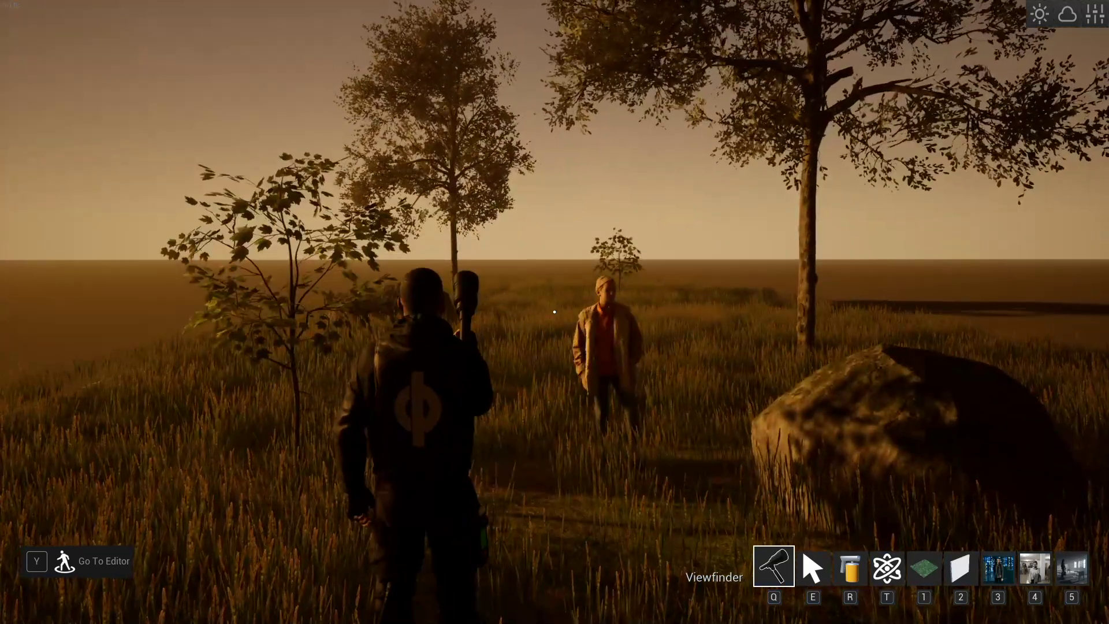
pyautogui.press('d')
pyautogui.press('a')
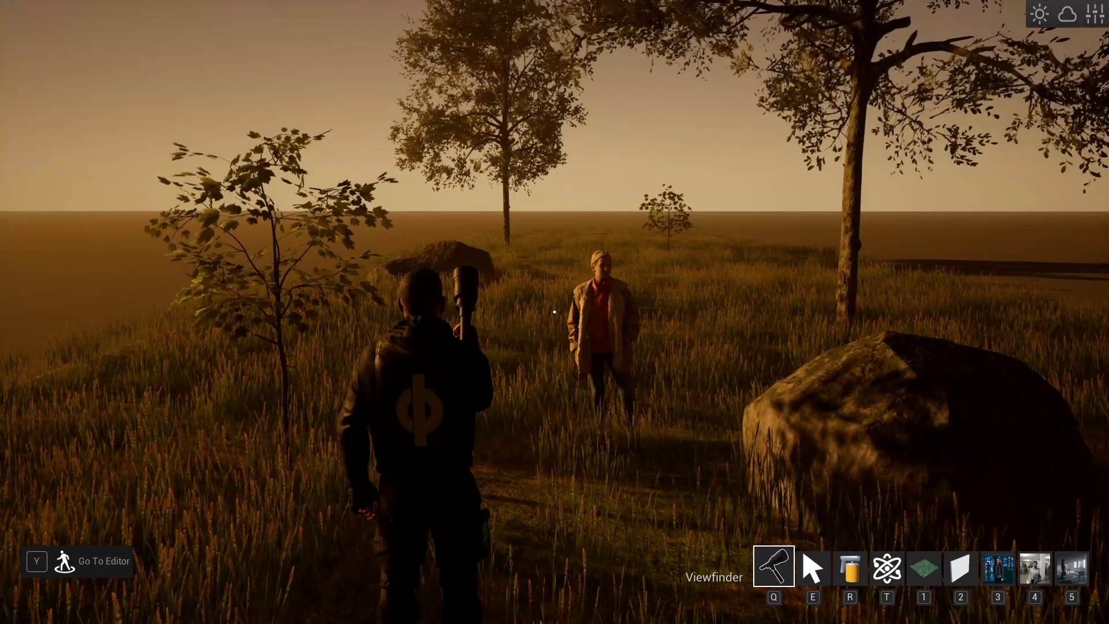
pyautogui.press('d')
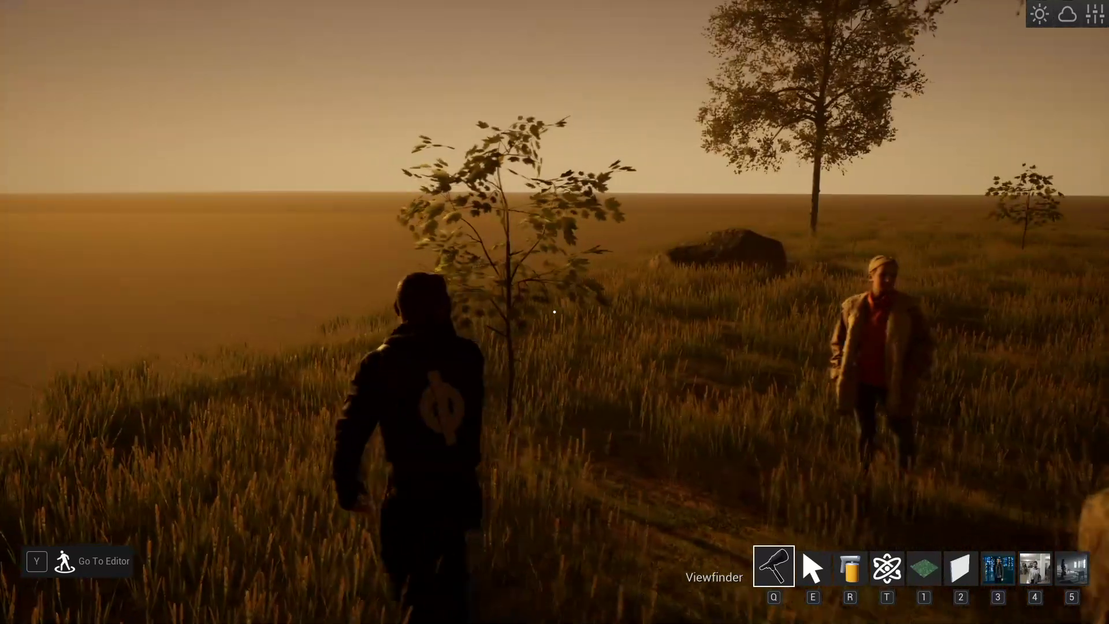
pyautogui.press('a')
pyautogui.press('d')
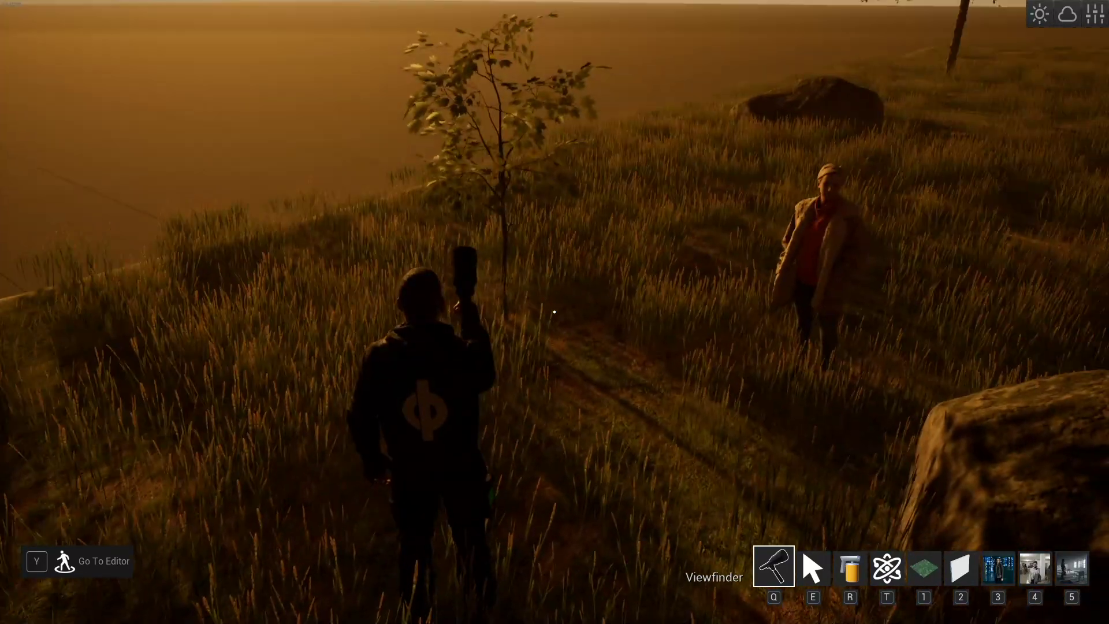
pyautogui.press('a')
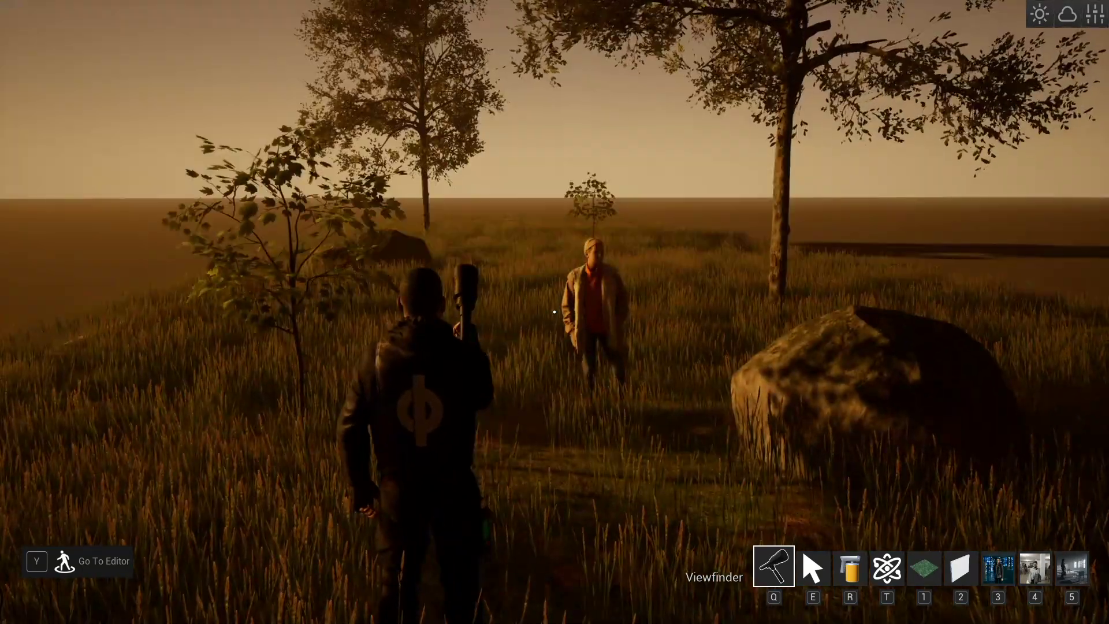
pyautogui.press('w')
pyautogui.press('d')
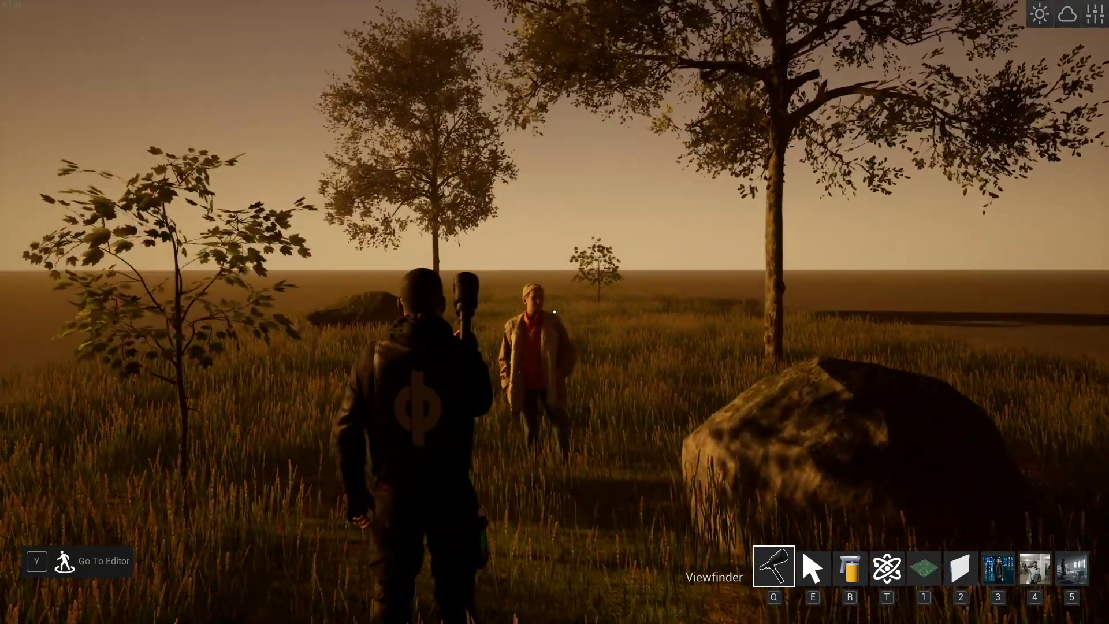
pyautogui.press('s')
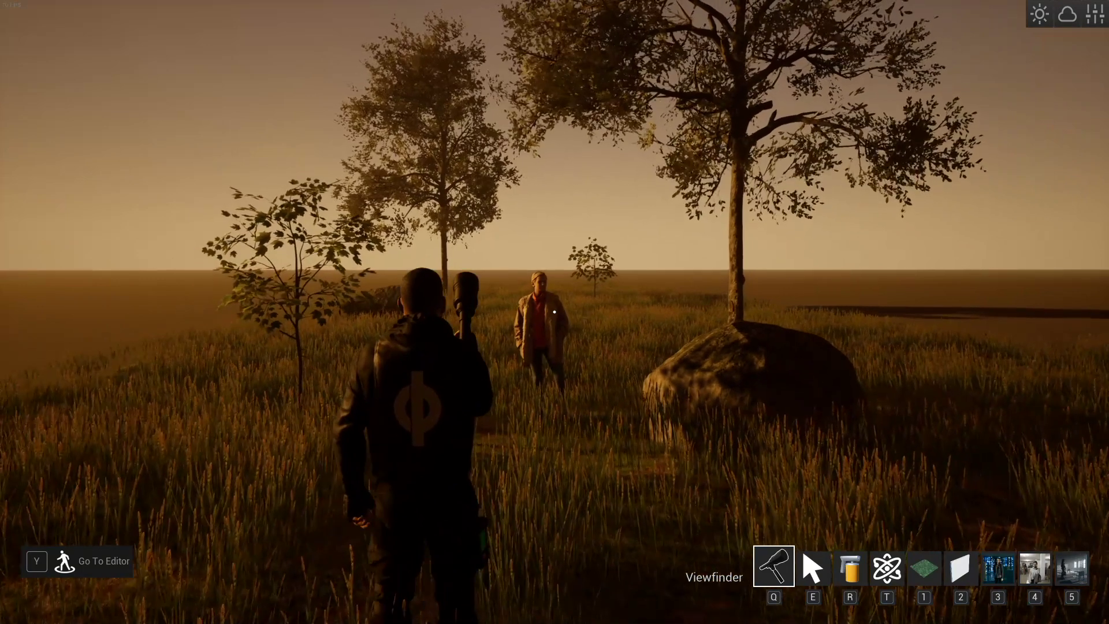
# Browse the Residential and Studio building pieces and the Screens props in the Department Menu, and return to the field scene.
pyautogui.press('Tab')
pyautogui.click(550, 159)
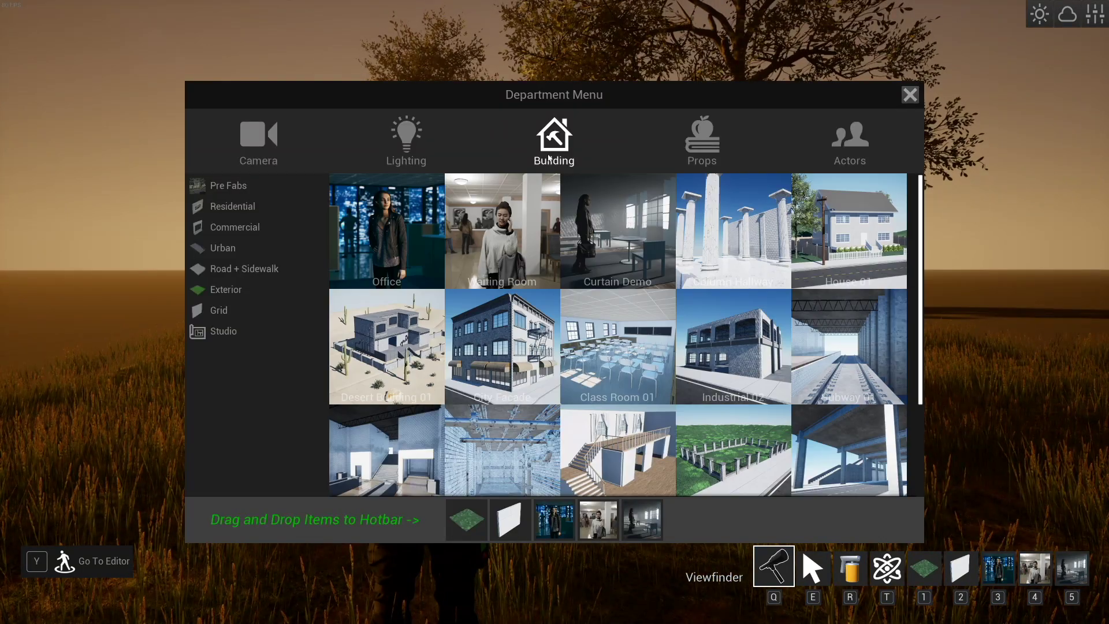
pyautogui.click(253, 210)
pyautogui.moveTo(924, 282); pyautogui.dragTo(934, 501)
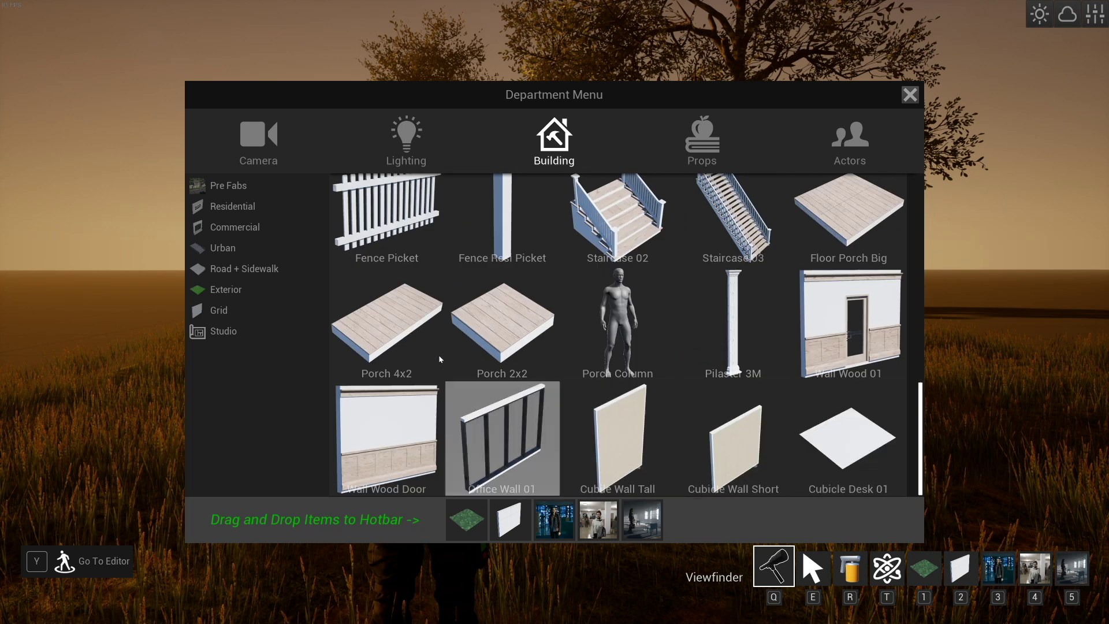
pyautogui.click(237, 333)
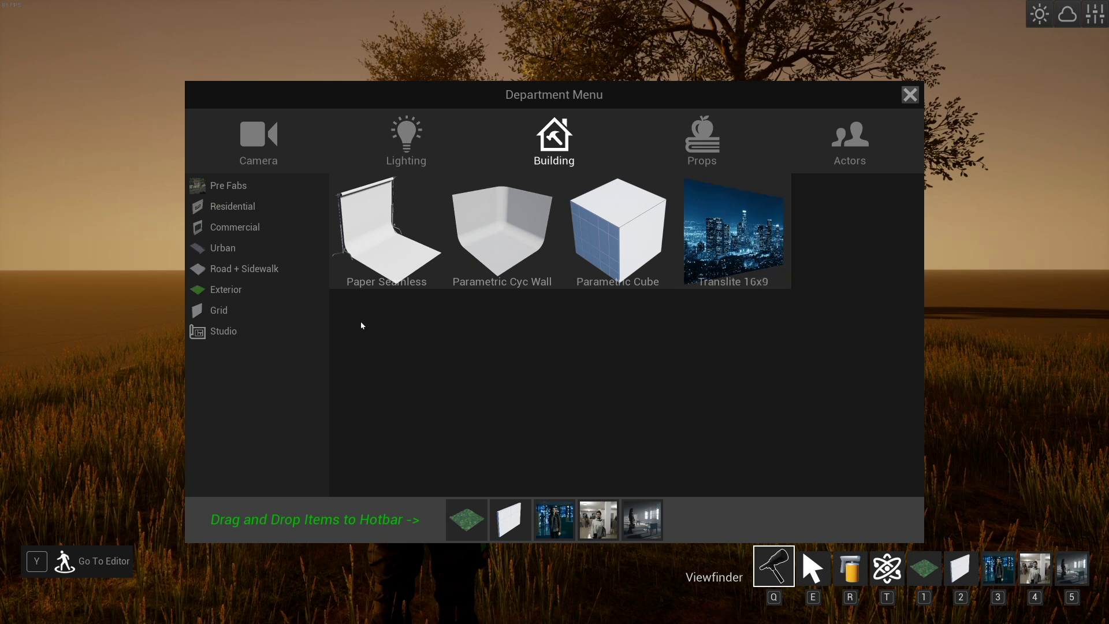
pyautogui.click(701, 141)
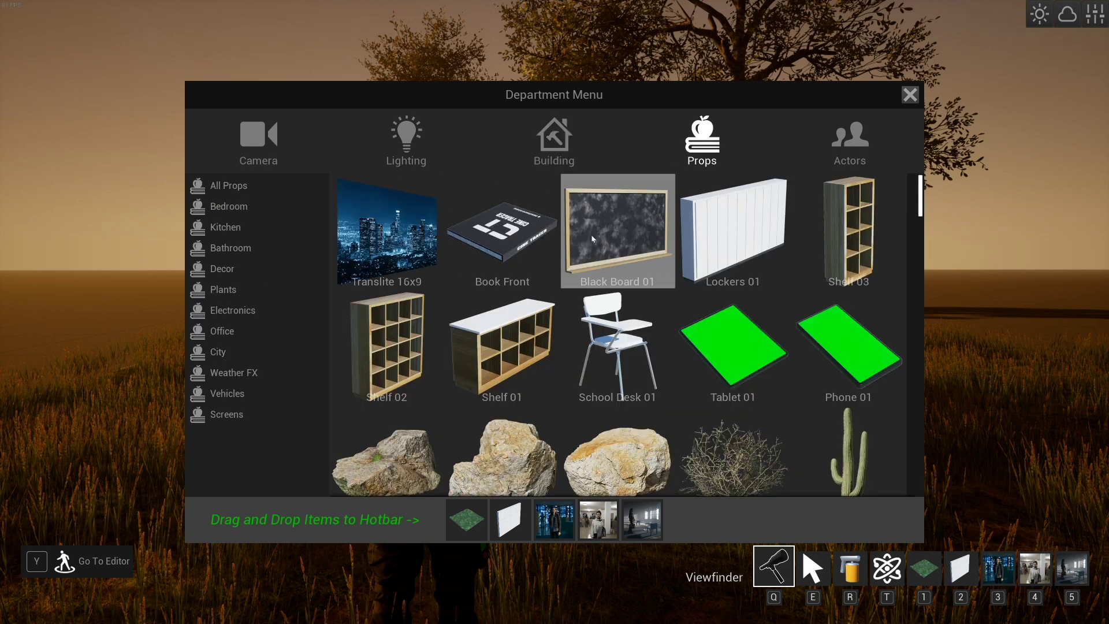
pyautogui.click(241, 411)
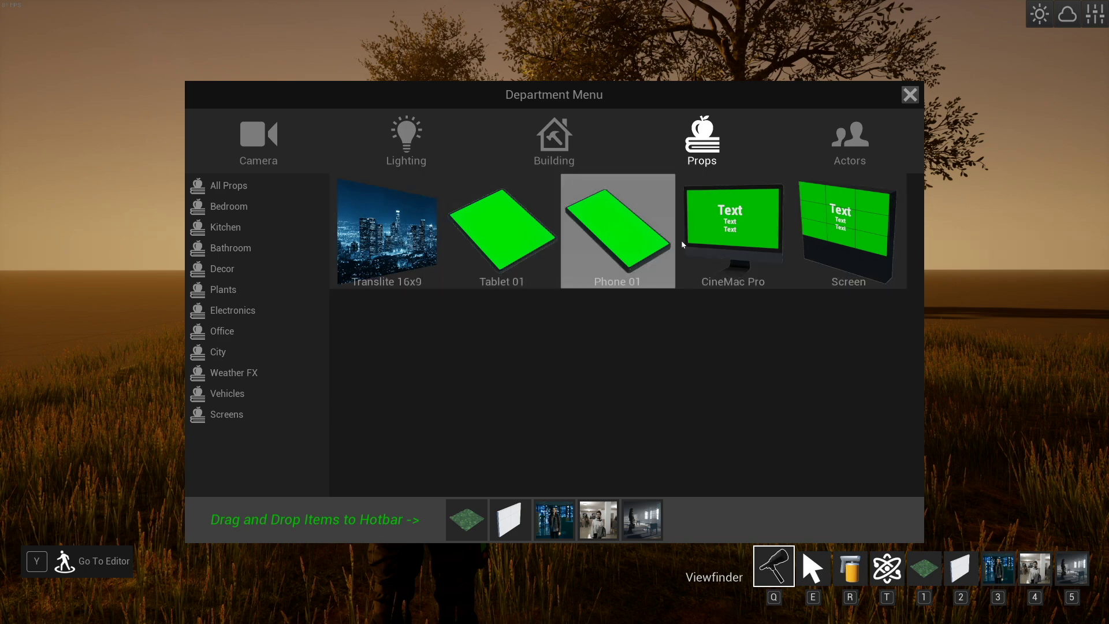
pyautogui.click(910, 95)
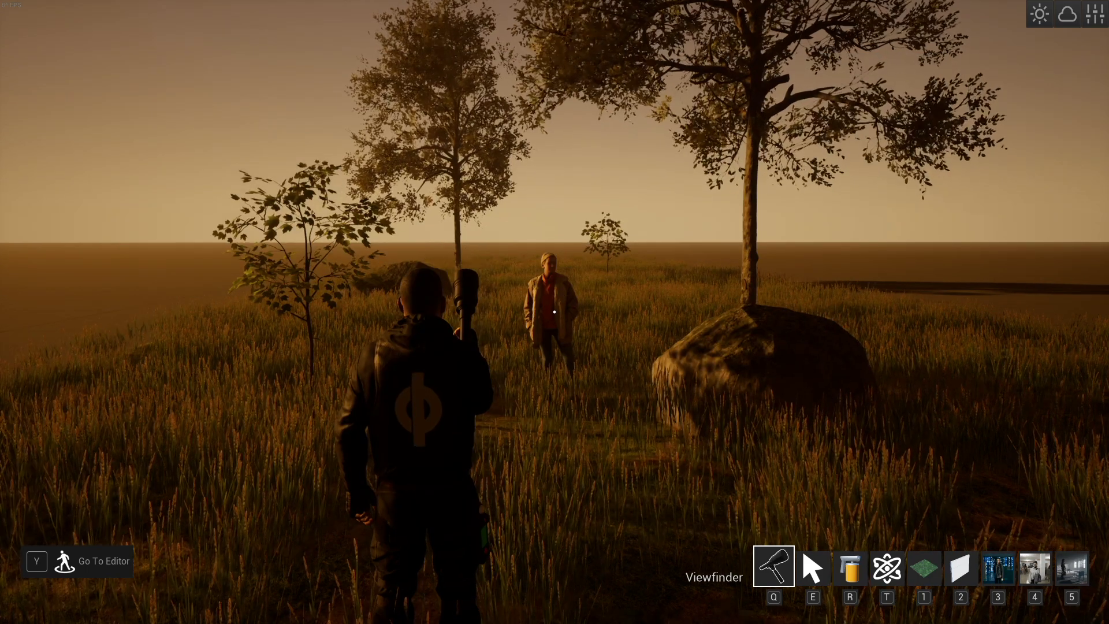
pyautogui.press('w')
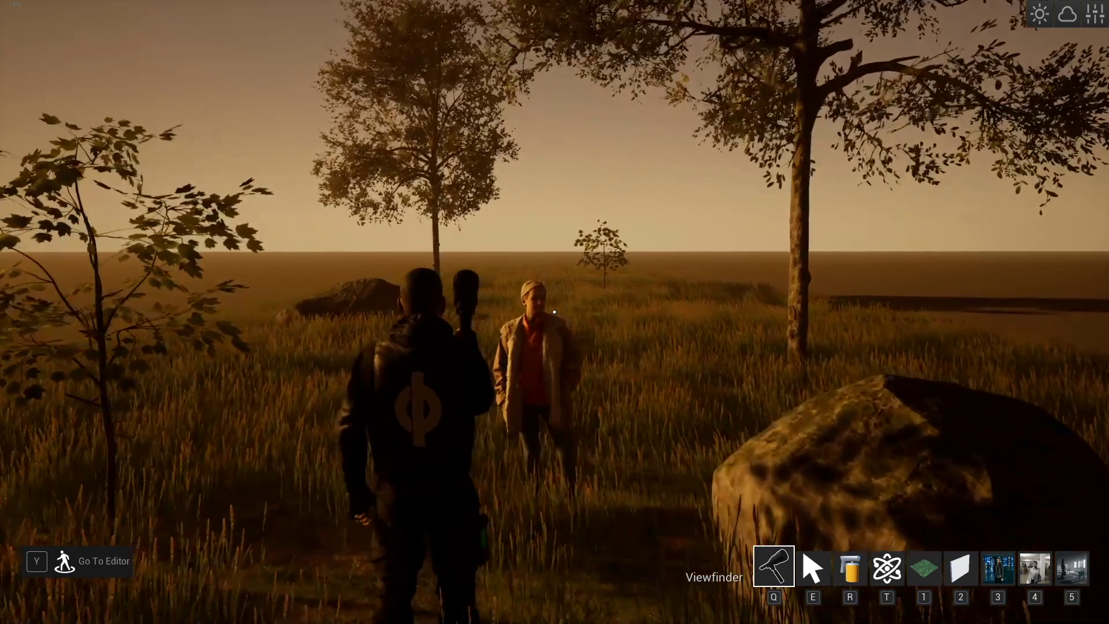